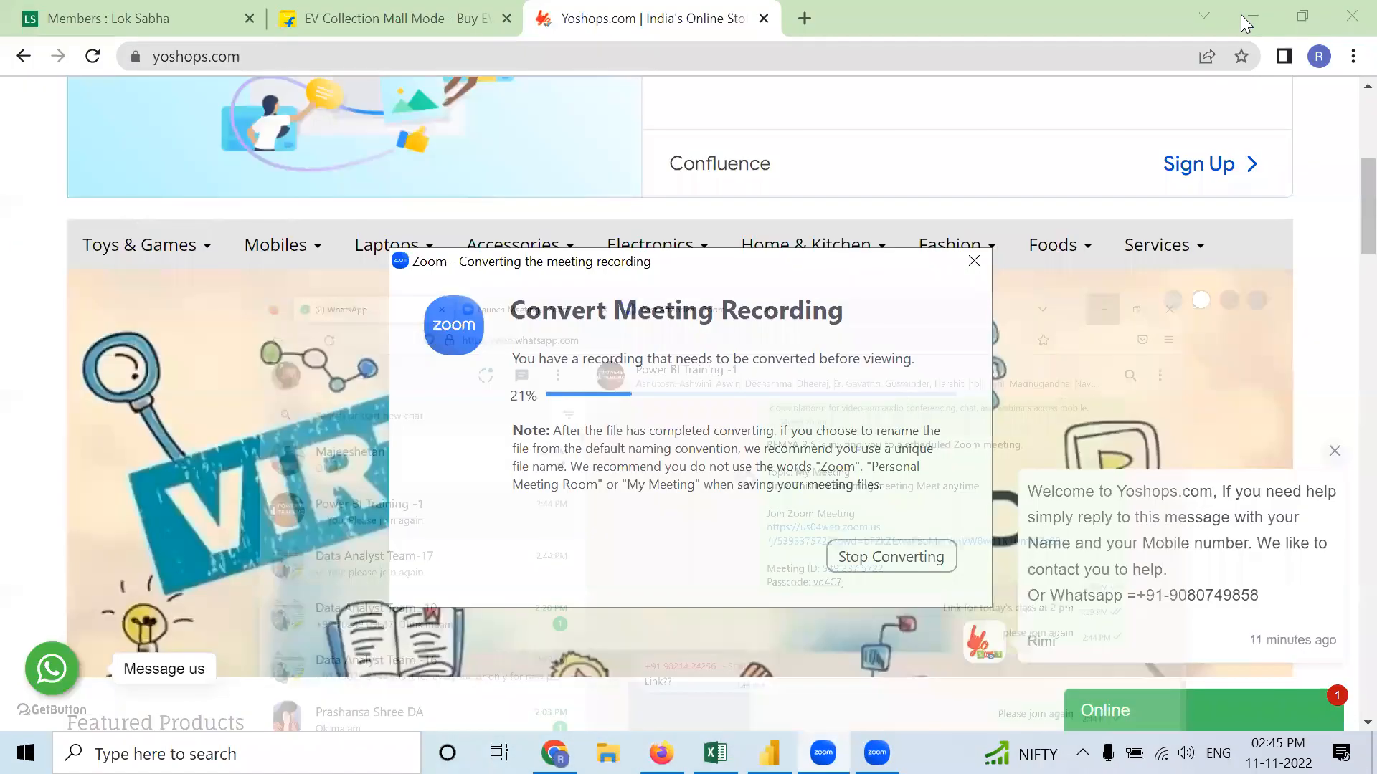
Step: Switch to Power BI Desktop, clear the Zoom conversion window away, and look through the rows of the f-Returns table
{"action": "left_click", "coordinate": [1252, 20]}
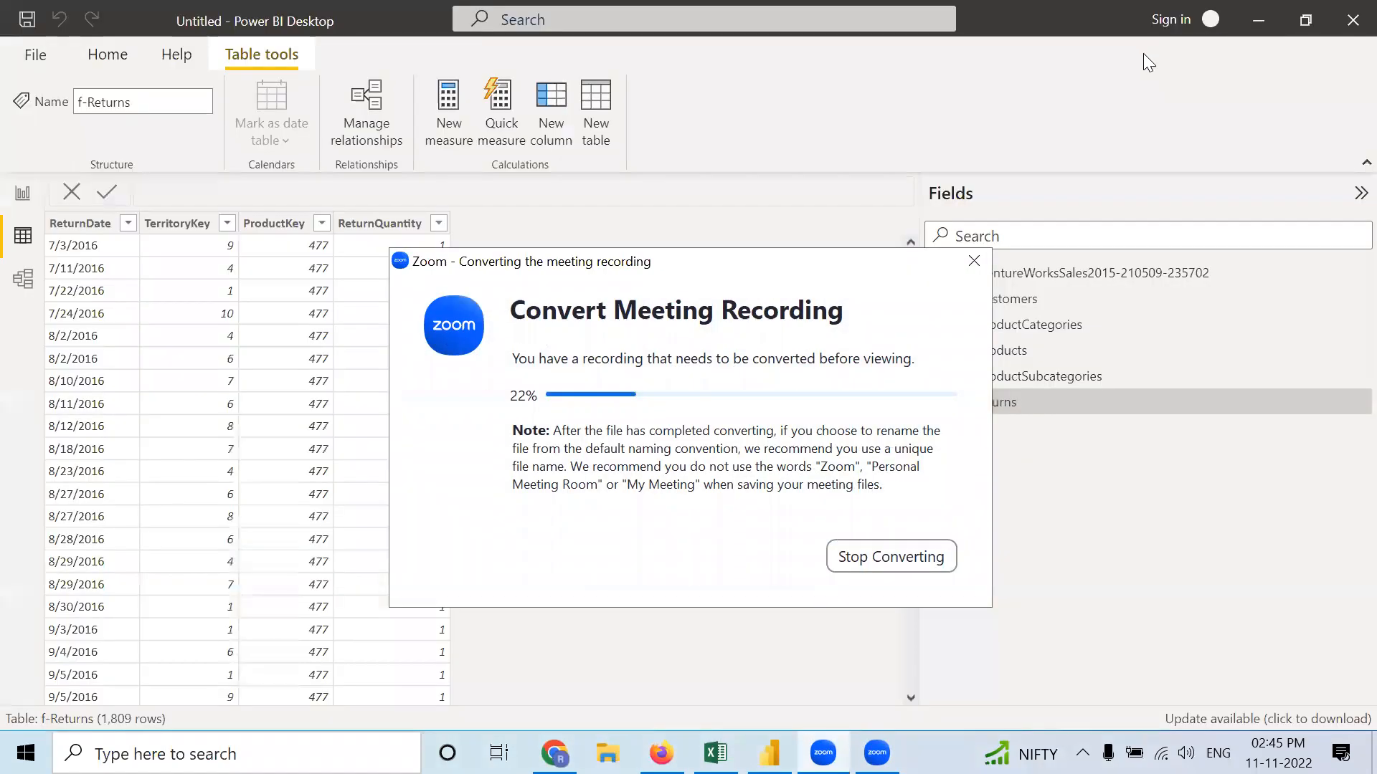
{"action": "left_click", "coordinate": [707, 683]}
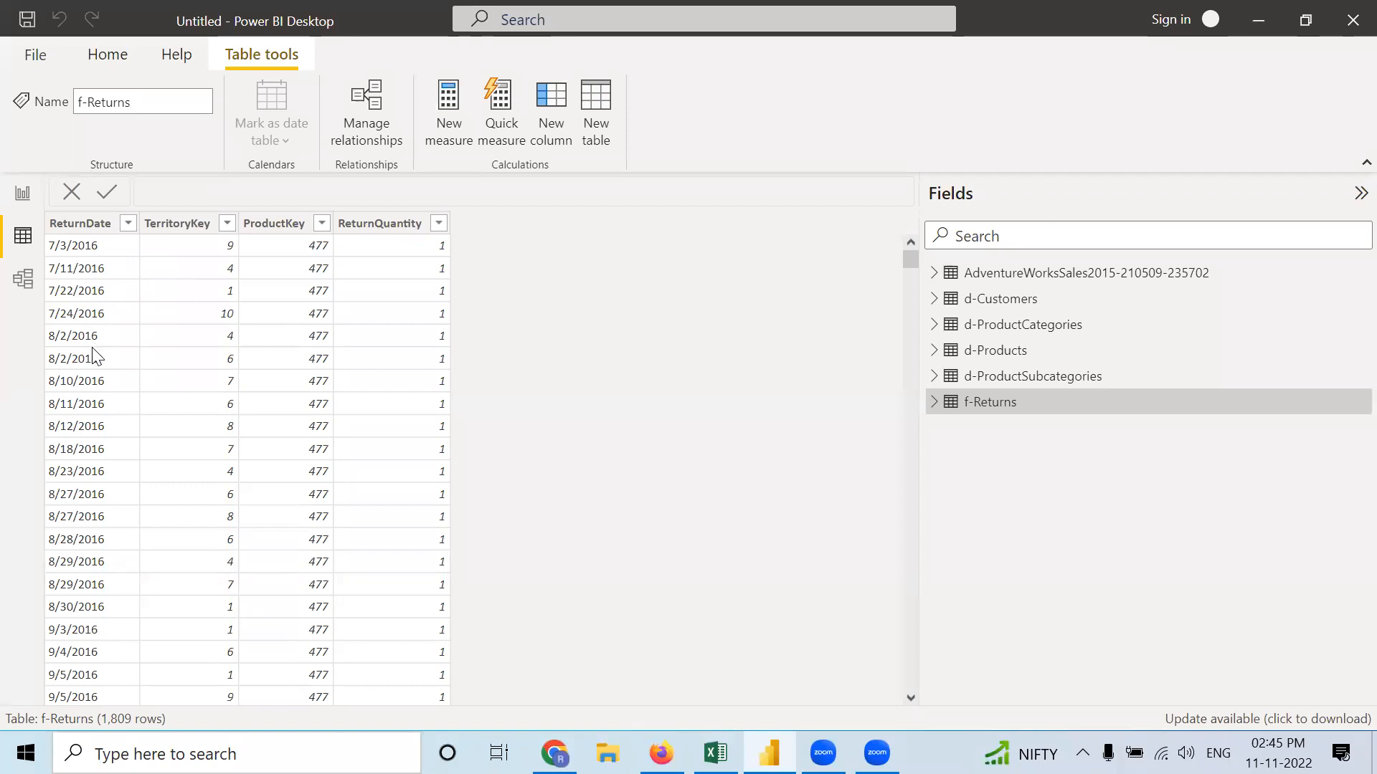
{"action": "scroll", "coordinate": [96, 357], "scroll_direction": "down", "scroll_amount": 16}
{"action": "scroll", "coordinate": [93, 561], "scroll_direction": "down", "scroll_amount": 18}
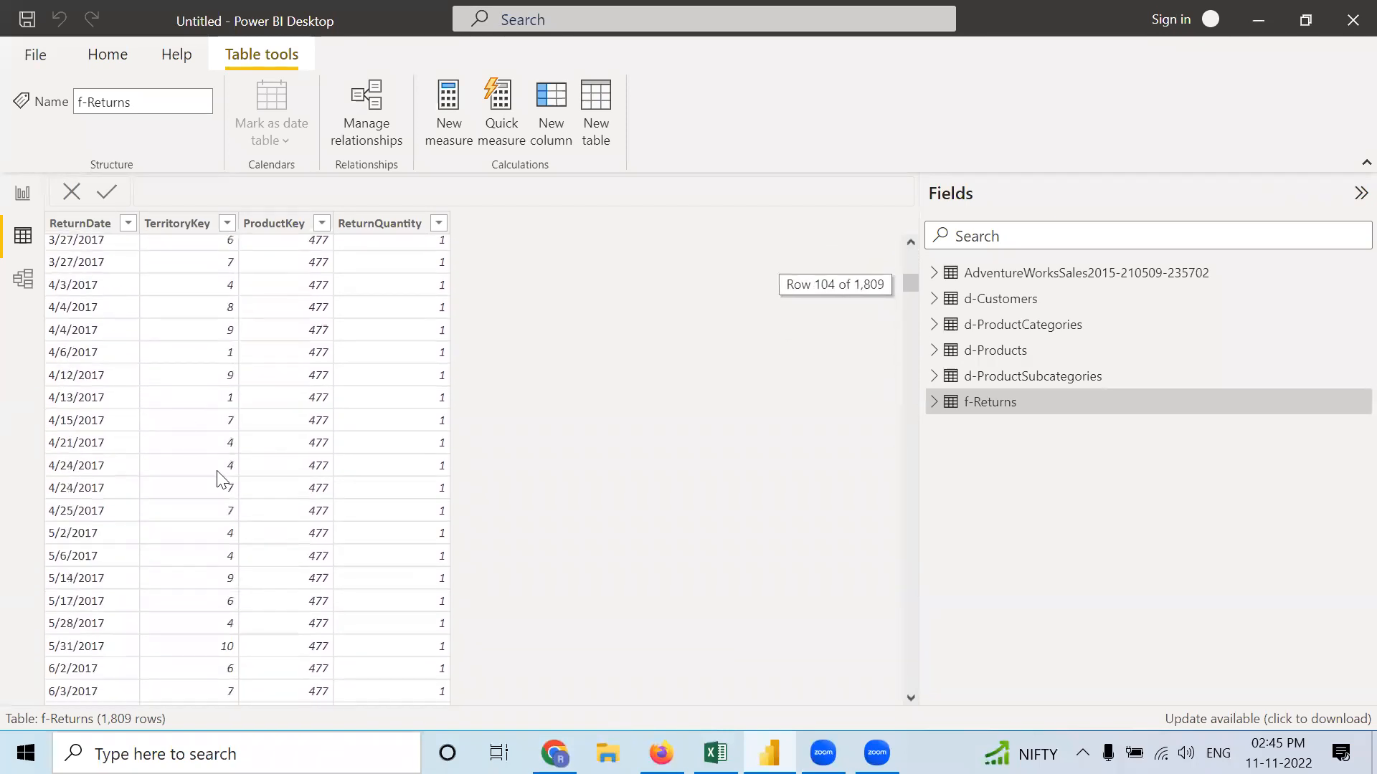
{"action": "scroll", "coordinate": [123, 531], "scroll_direction": "down", "scroll_amount": 17}
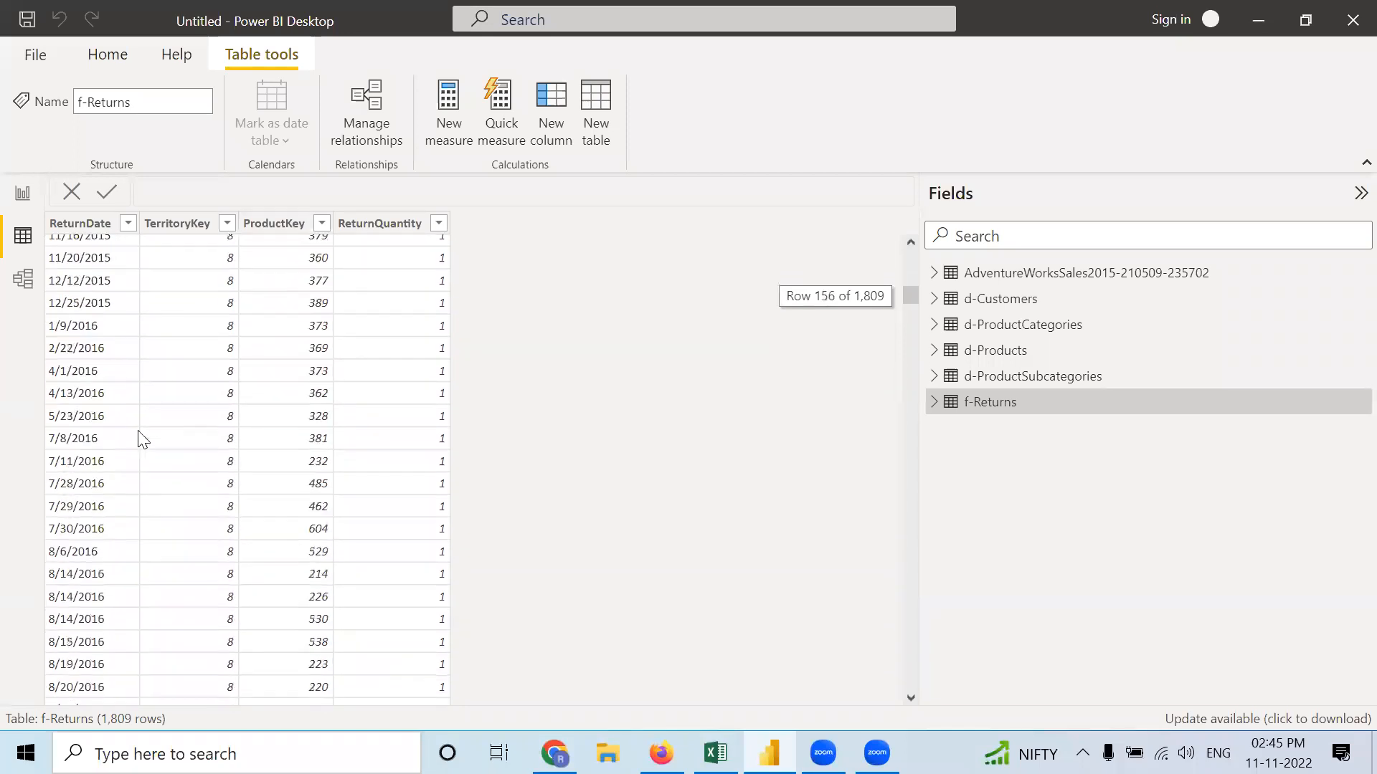
{"action": "scroll", "coordinate": [270, 519], "scroll_direction": "up", "scroll_amount": 13}
{"action": "scroll", "coordinate": [273, 518], "scroll_direction": "up", "scroll_amount": 20}
{"action": "scroll", "coordinate": [272, 518], "scroll_direction": "up", "scroll_amount": 6}
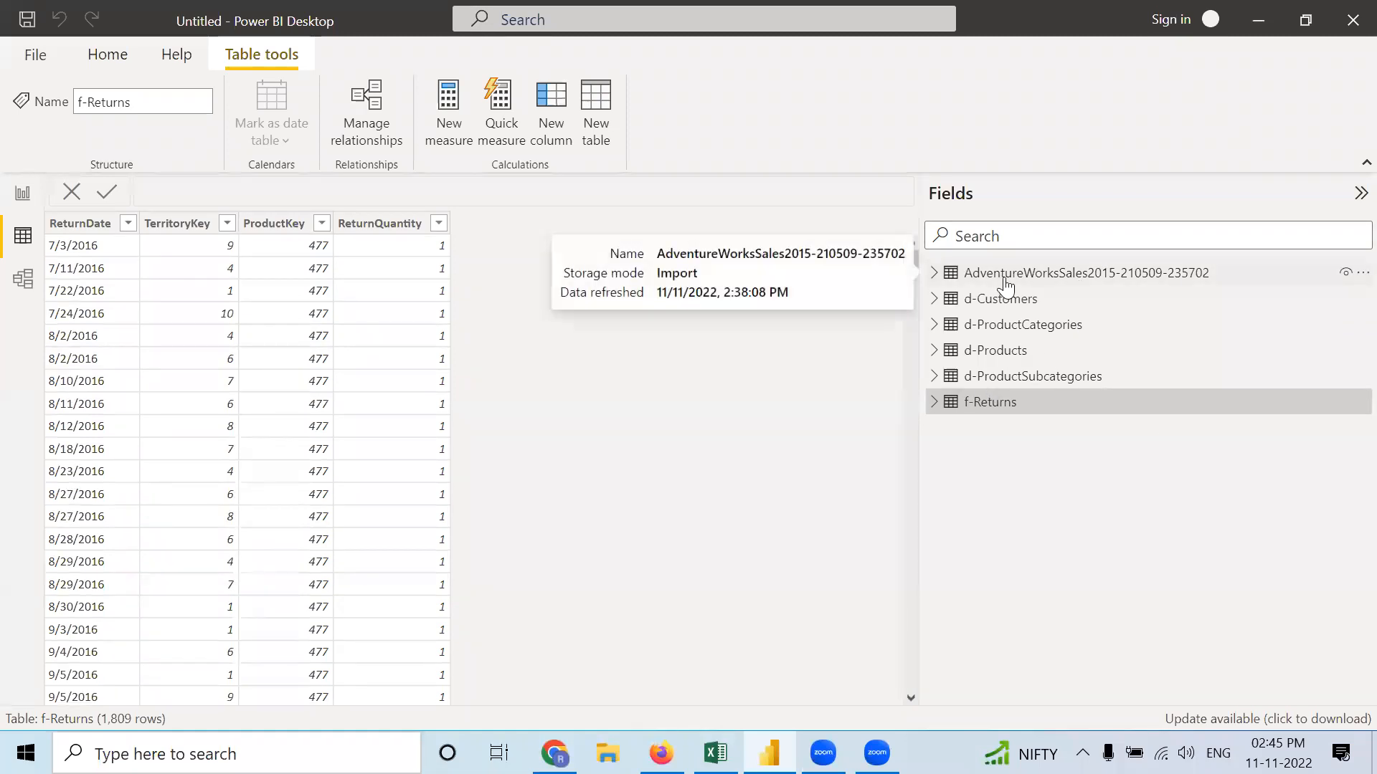
{"action": "left_click", "coordinate": [1004, 283]}
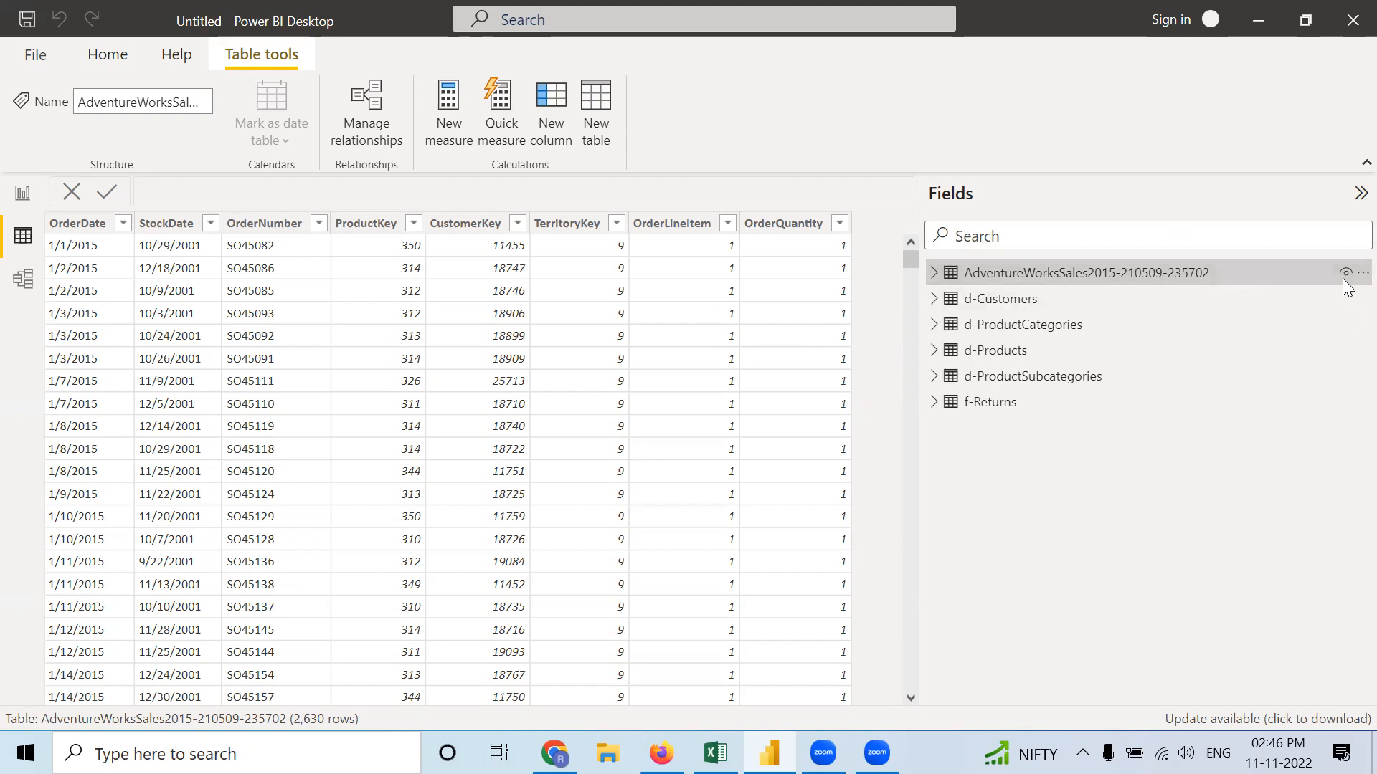
{"action": "left_click", "coordinate": [1362, 272]}
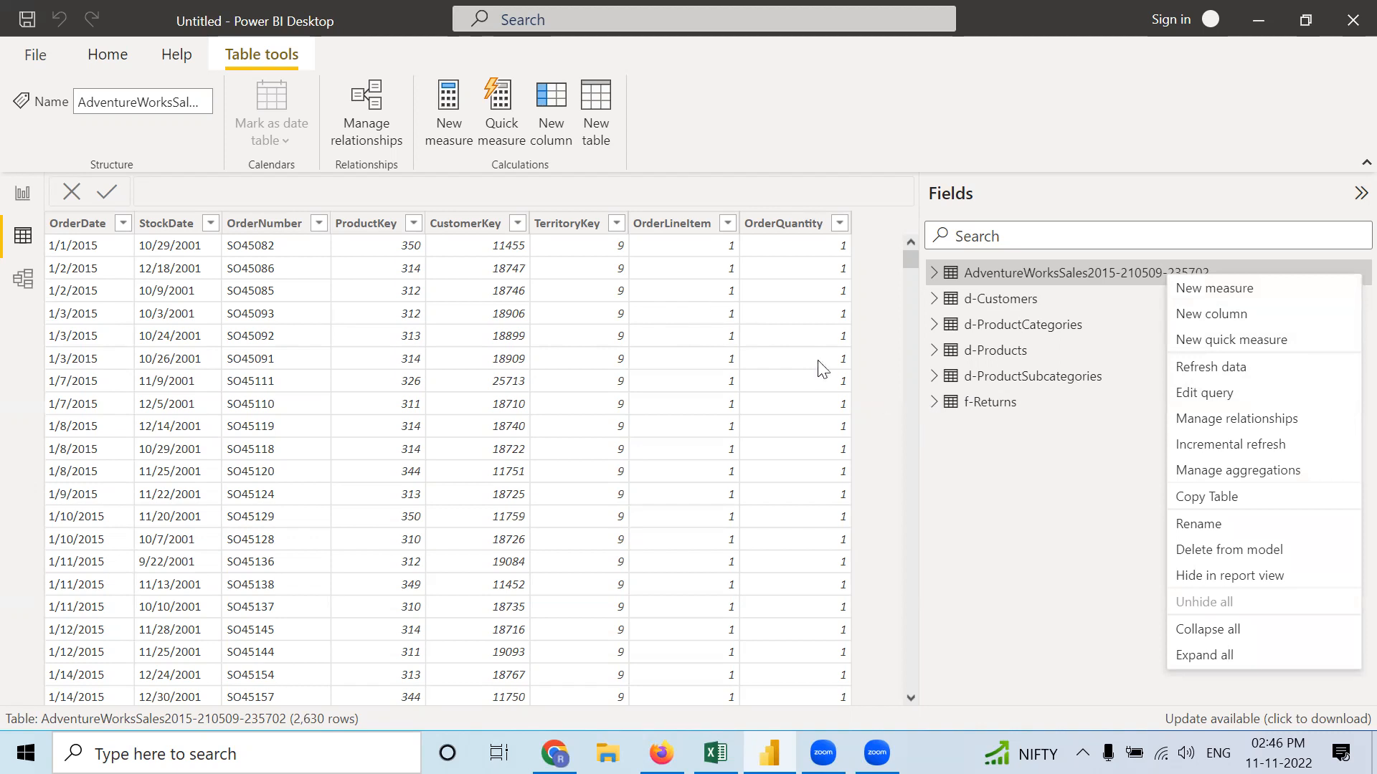
{"action": "key", "text": "Escape"}
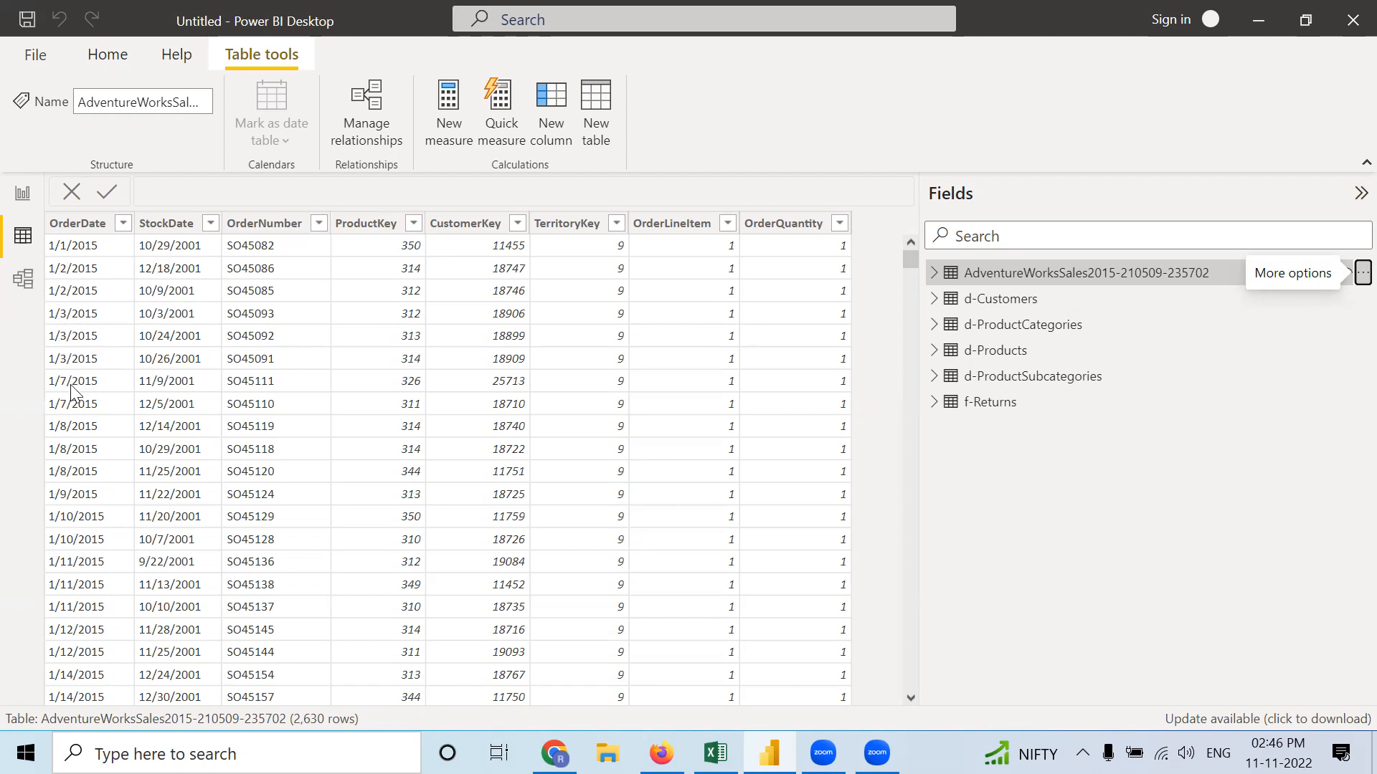
{"action": "scroll", "coordinate": [93, 422], "scroll_direction": "down", "scroll_amount": 14}
{"action": "scroll", "coordinate": [108, 446], "scroll_direction": "up", "scroll_amount": 12}
{"action": "scroll", "coordinate": [122, 442], "scroll_direction": "up", "scroll_amount": 3}
{"action": "left_click", "coordinate": [1351, 285]}
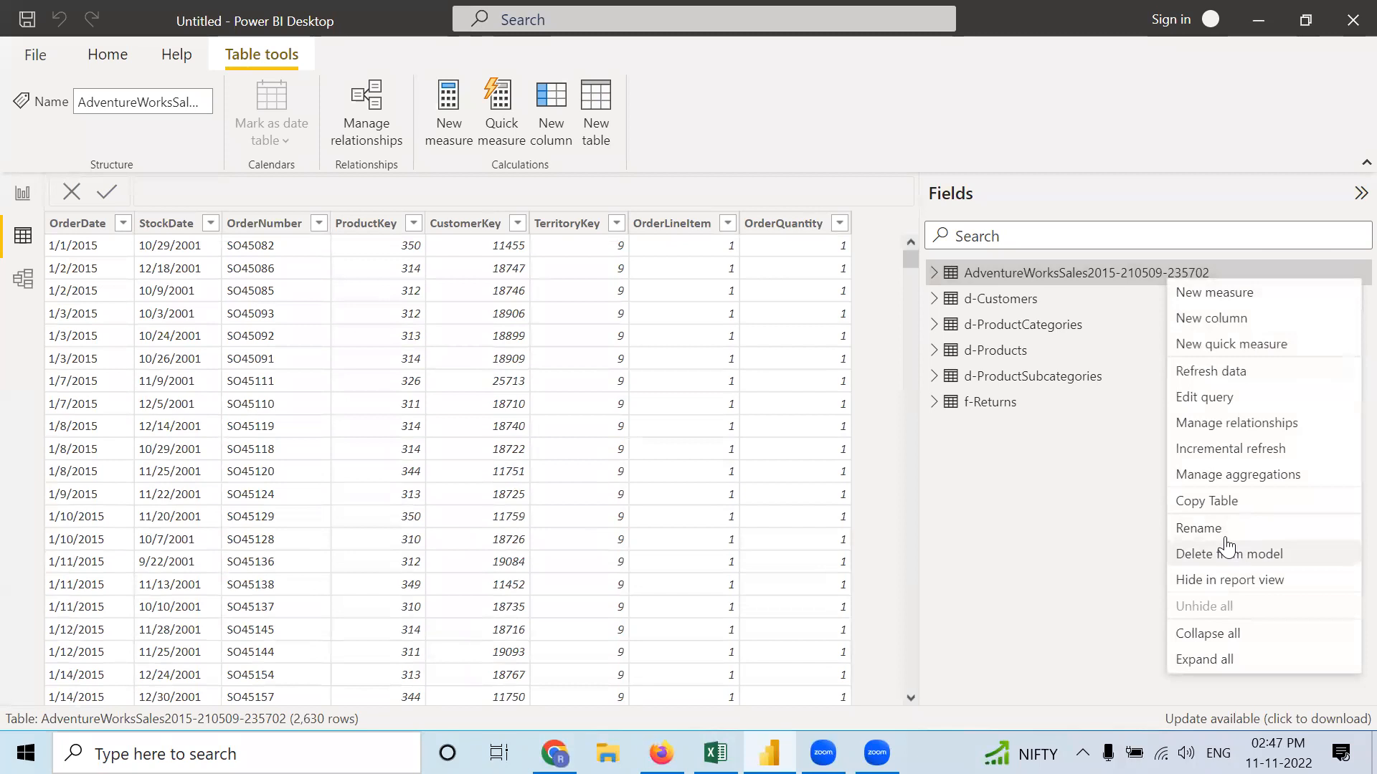
{"action": "left_click", "coordinate": [1002, 253]}
{"action": "double_click", "coordinate": [1060, 271]}
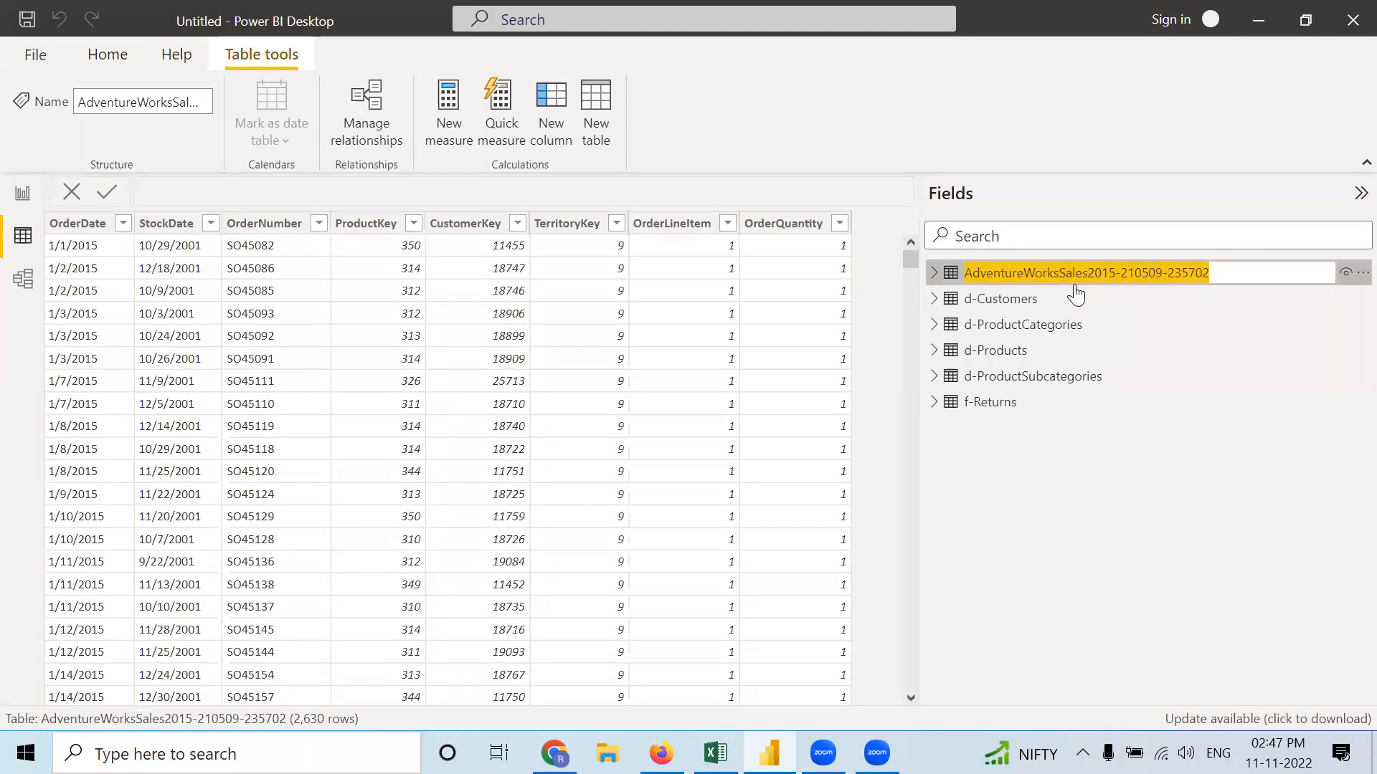
{"action": "left_click", "coordinate": [1065, 275]}
{"action": "mouse_move", "coordinate": [1088, 274]}
{"action": "left_mouse_down"}
{"action": "mouse_move", "coordinate": [1134, 274]}
{"action": "mouse_move", "coordinate": [1209, 303]}
{"action": "mouse_move", "coordinate": [1226, 273]}
{"action": "mouse_move", "coordinate": [1113, 273]}
{"action": "left_mouse_up"}
{"action": "key", "text": "BackSpace"}
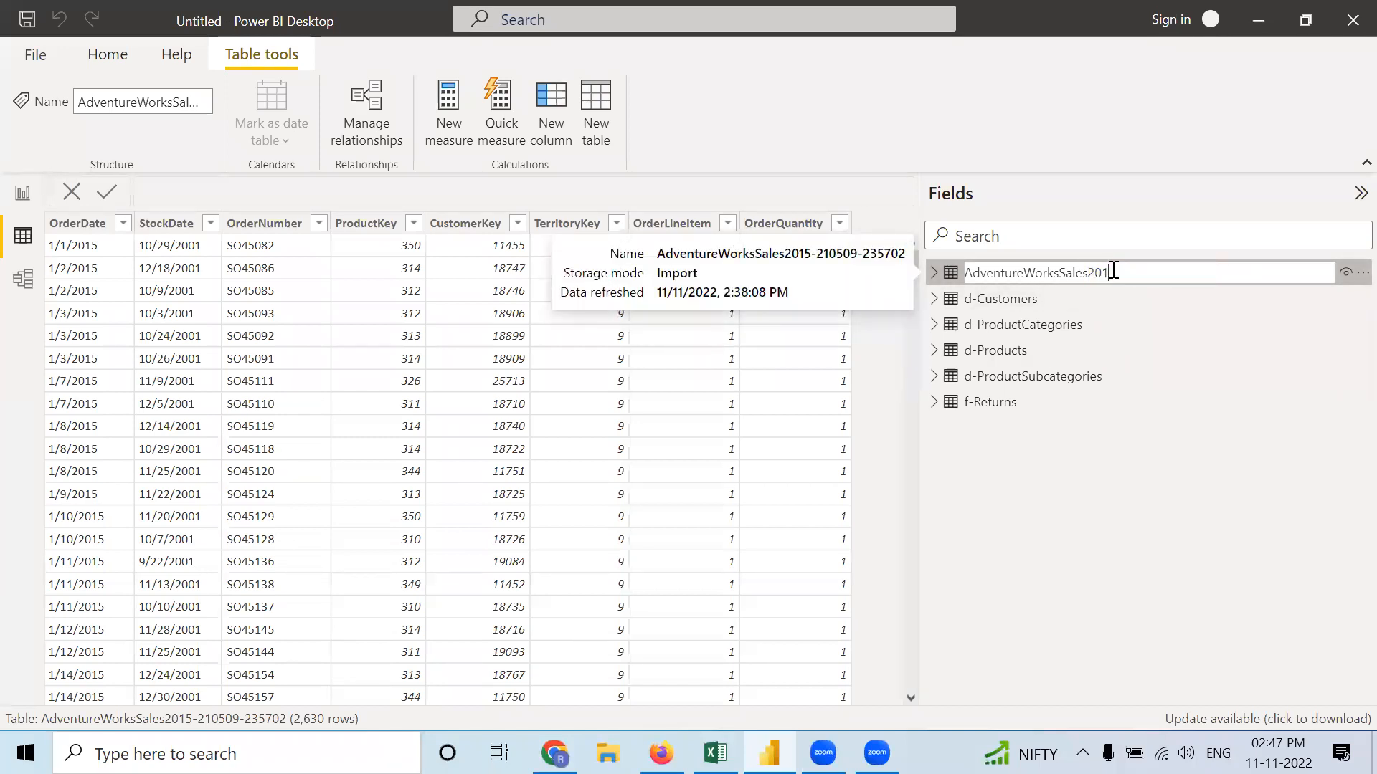
{"action": "left_click_drag", "start_coordinate": [1059, 274], "coordinate": [904, 271]}
{"action": "type", "text": "f"}
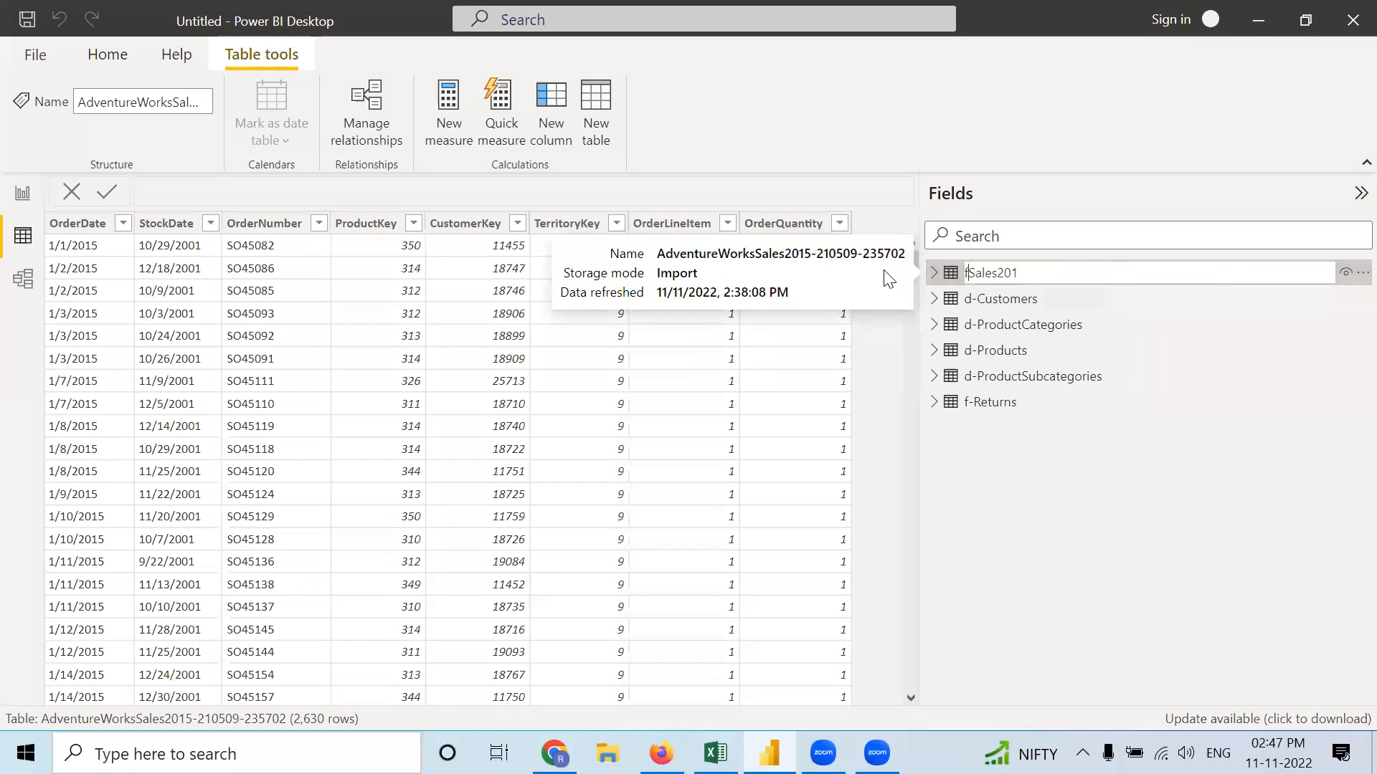
{"action": "type", "text": "-"}
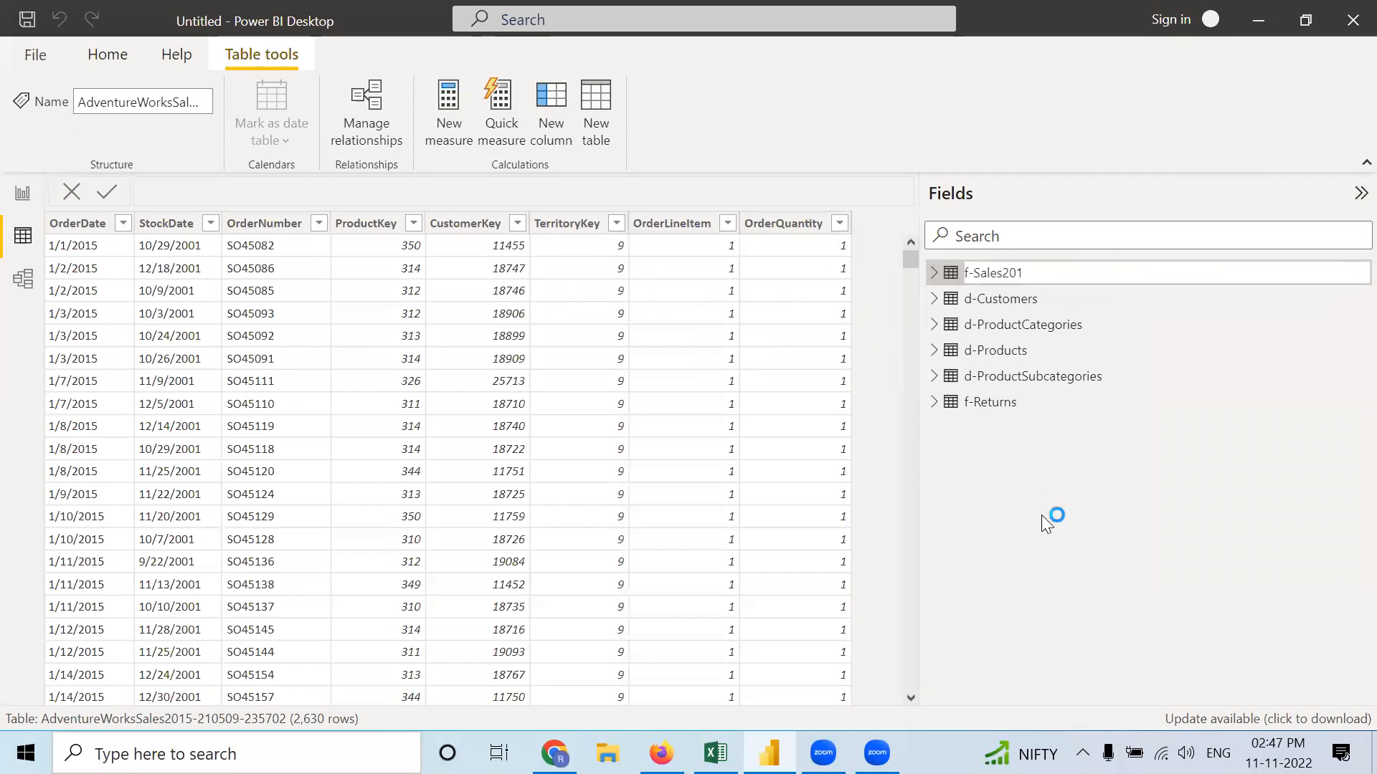
{"action": "key", "text": "Return"}
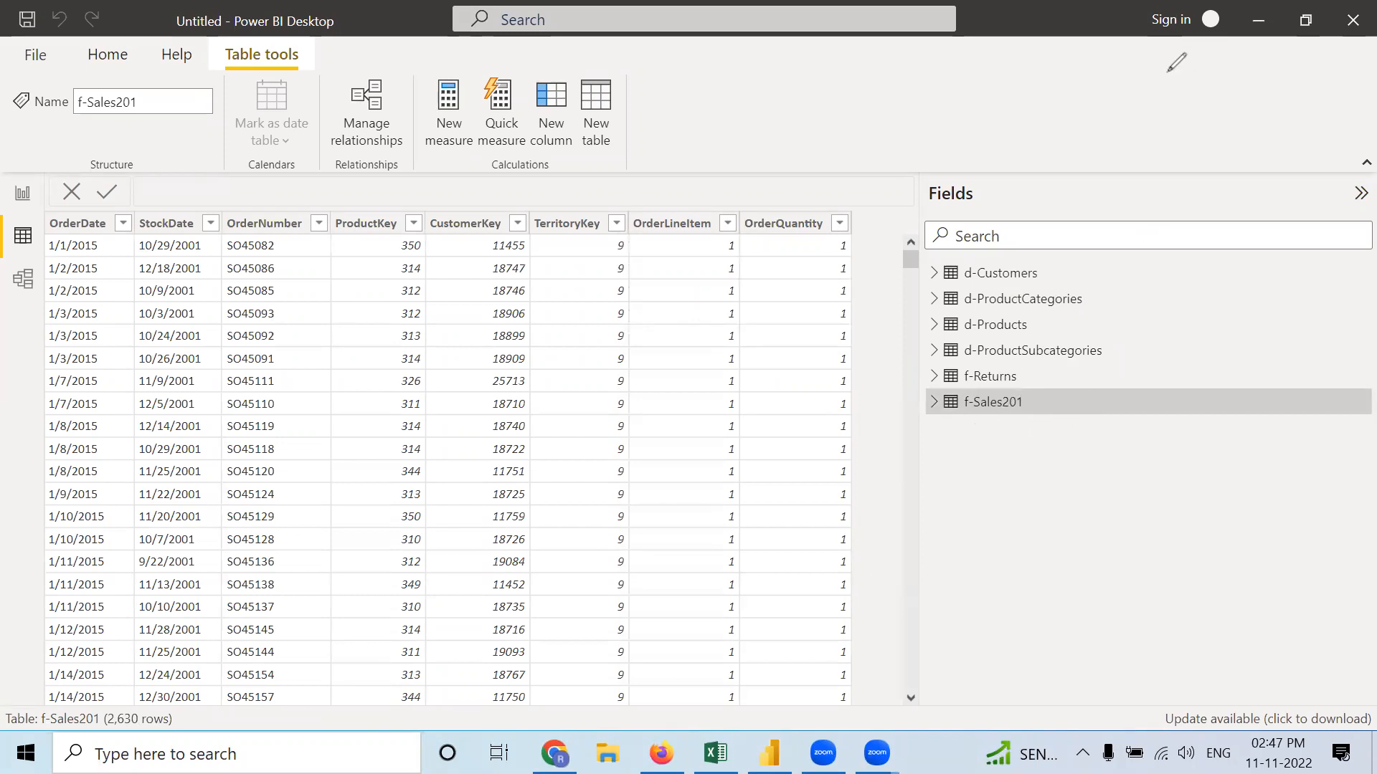
Step: Annotate the screen with the heading "Star", a fact box labelled F, and a linked dimension box labelled d above it
{"action": "mouse_move", "coordinate": [1166, 73]}
{"action": "left_mouse_down"}
{"action": "mouse_move", "coordinate": [1147, 81]}
{"action": "mouse_move", "coordinate": [1197, 80]}
{"action": "mouse_move", "coordinate": [1212, 109]}
{"action": "mouse_move", "coordinate": [1214, 69]}
{"action": "mouse_move", "coordinate": [1230, 108]}
{"action": "mouse_move", "coordinate": [1247, 83]}
{"action": "mouse_move", "coordinate": [1278, 91]}
{"action": "mouse_move", "coordinate": [1284, 72]}
{"action": "mouse_move", "coordinate": [1301, 83]}
{"action": "mouse_move", "coordinate": [1296, 113]}
{"action": "left_mouse_up"}
{"action": "mouse_move", "coordinate": [1167, 258]}
{"action": "left_mouse_down"}
{"action": "mouse_move", "coordinate": [1168, 297]}
{"action": "mouse_move", "coordinate": [1208, 256]}
{"action": "mouse_move", "coordinate": [1228, 269]}
{"action": "mouse_move", "coordinate": [1170, 296]}
{"action": "mouse_move", "coordinate": [1197, 259]}
{"action": "mouse_move", "coordinate": [1185, 299]}
{"action": "mouse_move", "coordinate": [1198, 265]}
{"action": "left_mouse_up"}
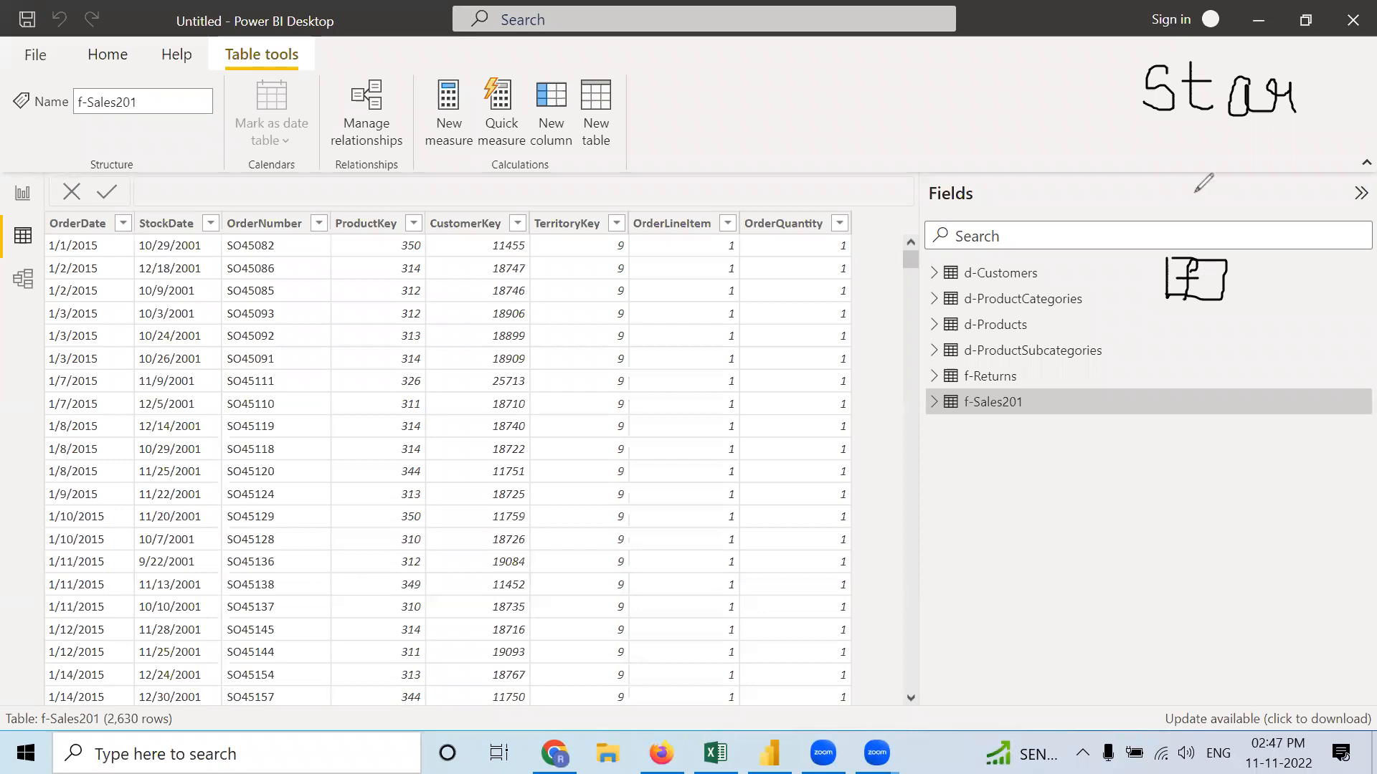
{"action": "mouse_move", "coordinate": [1181, 175]}
{"action": "left_mouse_down"}
{"action": "mouse_move", "coordinate": [1183, 201]}
{"action": "mouse_move", "coordinate": [1239, 169]}
{"action": "mouse_move", "coordinate": [1238, 209]}
{"action": "mouse_move", "coordinate": [1189, 209]}
{"action": "mouse_move", "coordinate": [1213, 207]}
{"action": "mouse_move", "coordinate": [1218, 188]}
{"action": "mouse_move", "coordinate": [1208, 258]}
{"action": "left_mouse_up"}
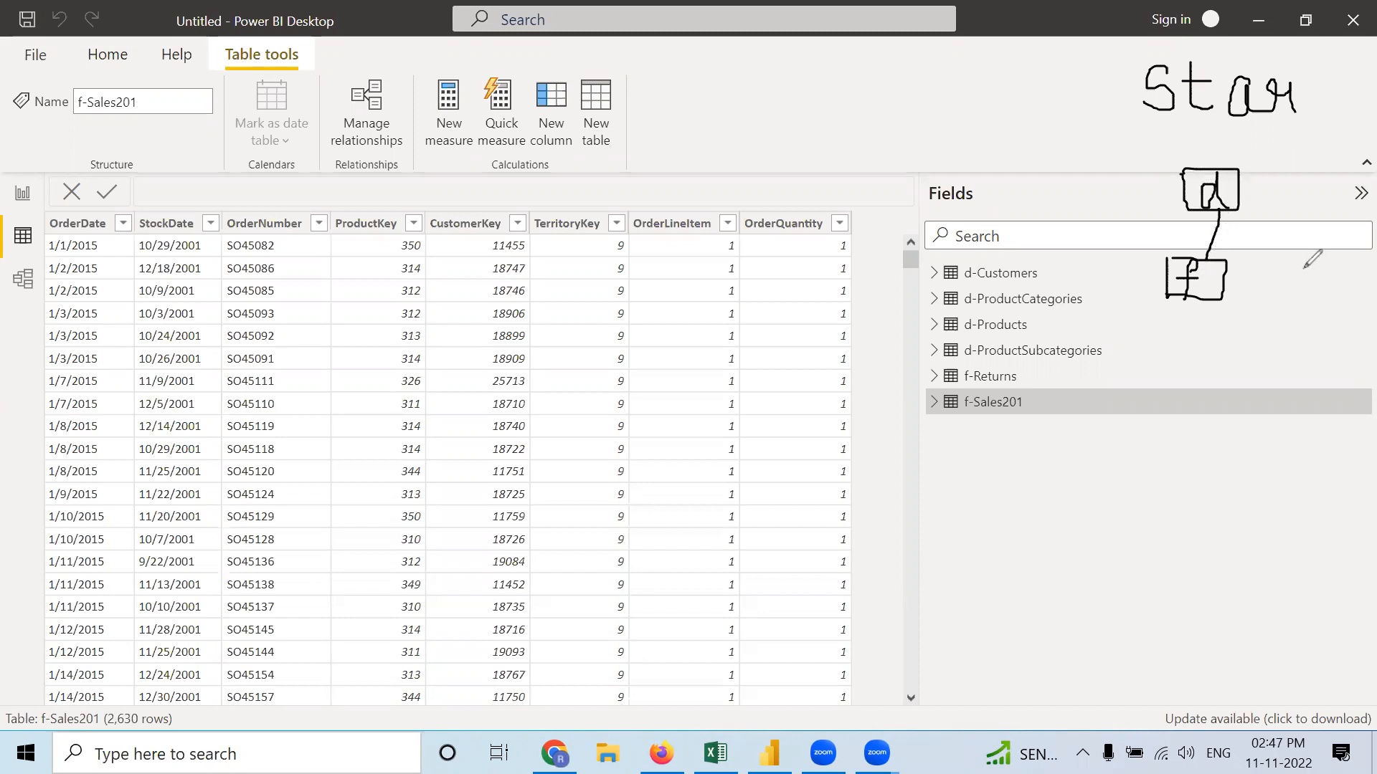
Step: Draw a second dimension box labelled d to the right of the F box and link the two with a line
{"action": "mouse_move", "coordinate": [1281, 225]}
{"action": "left_mouse_down"}
{"action": "mouse_move", "coordinate": [1311, 287]}
{"action": "mouse_move", "coordinate": [1299, 281]}
{"action": "left_mouse_up"}
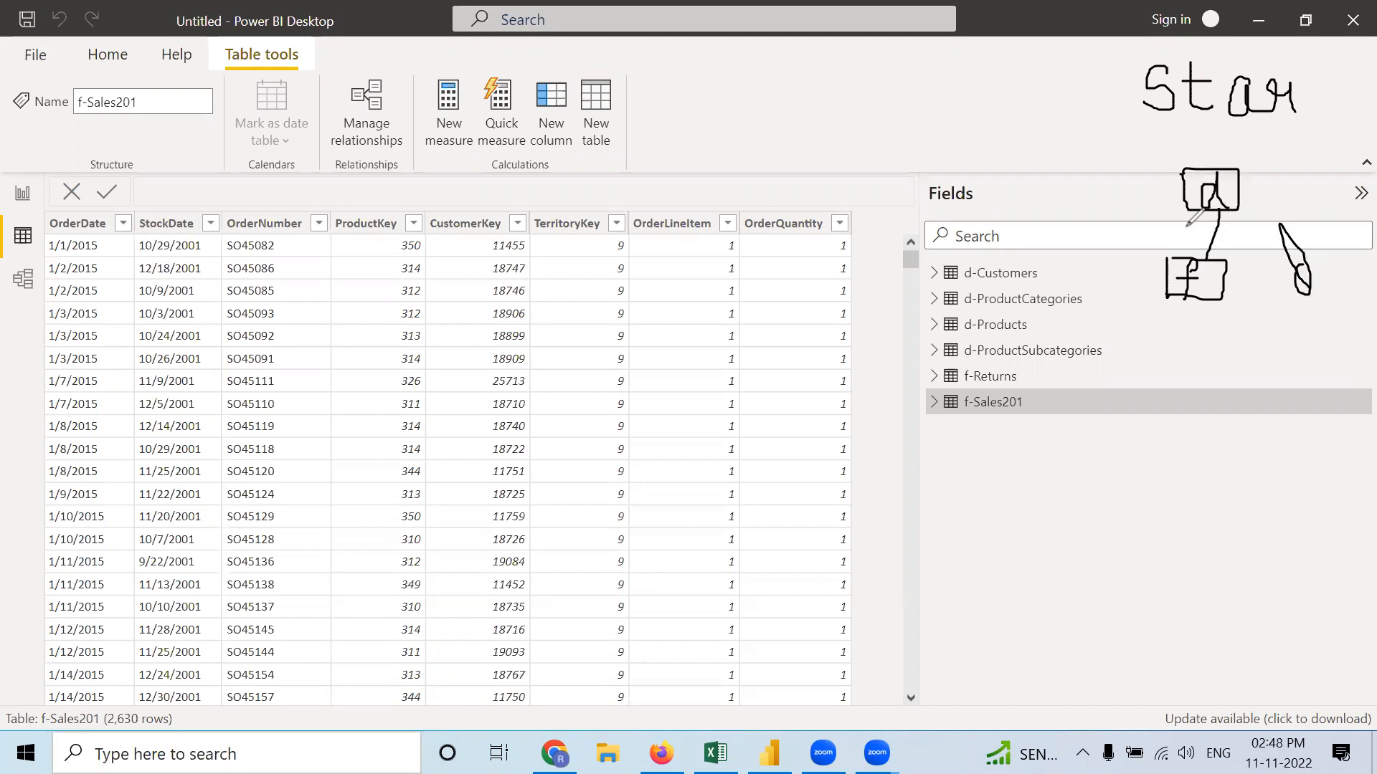
{"action": "key", "text": "ctrl+z"}
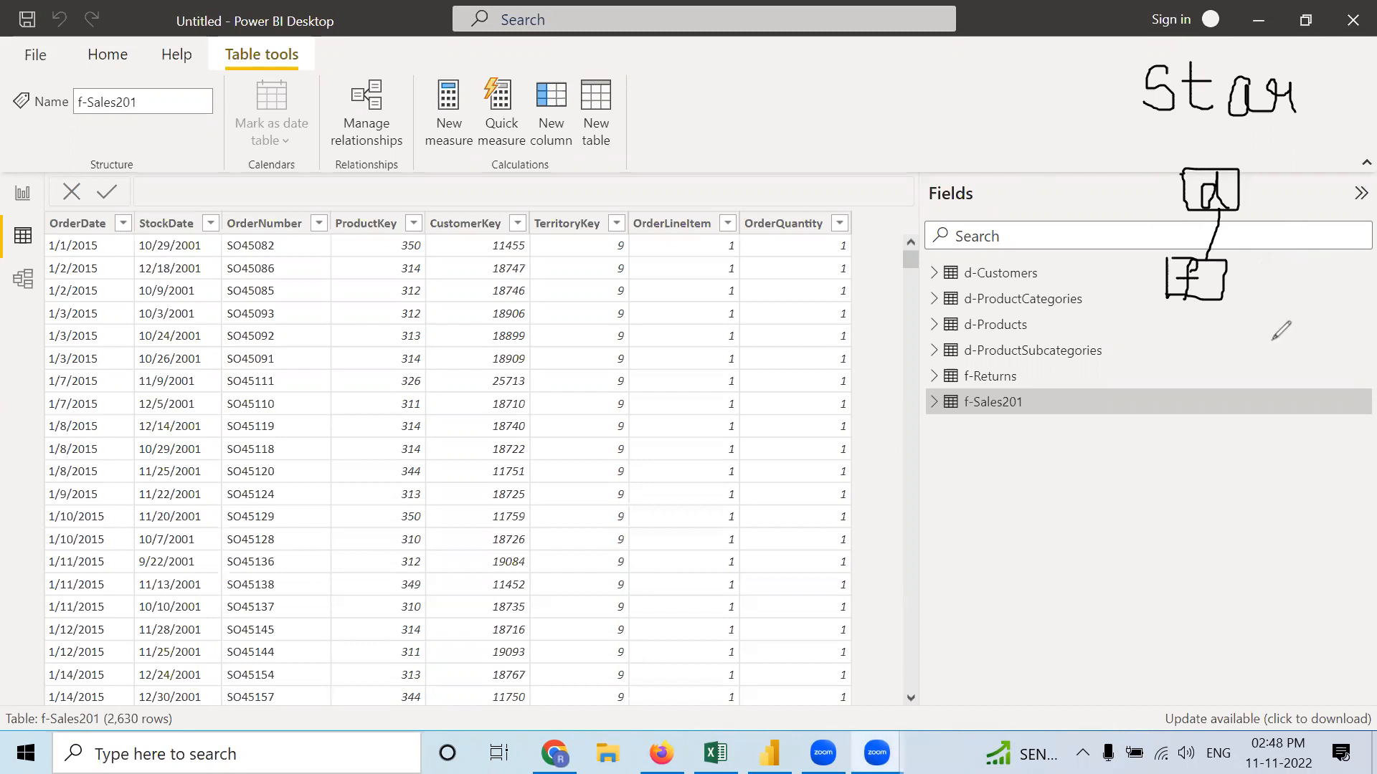
{"action": "mouse_move", "coordinate": [1307, 276]}
{"action": "left_mouse_down"}
{"action": "mouse_move", "coordinate": [1307, 288]}
{"action": "mouse_move", "coordinate": [1314, 259]}
{"action": "mouse_move", "coordinate": [1330, 293]}
{"action": "left_mouse_up"}
{"action": "mouse_move", "coordinate": [1278, 255]}
{"action": "left_mouse_down"}
{"action": "mouse_move", "coordinate": [1276, 286]}
{"action": "mouse_move", "coordinate": [1309, 307]}
{"action": "mouse_move", "coordinate": [1346, 273]}
{"action": "mouse_move", "coordinate": [1345, 248]}
{"action": "mouse_move", "coordinate": [1290, 248]}
{"action": "mouse_move", "coordinate": [1217, 289]}
{"action": "left_mouse_up"}
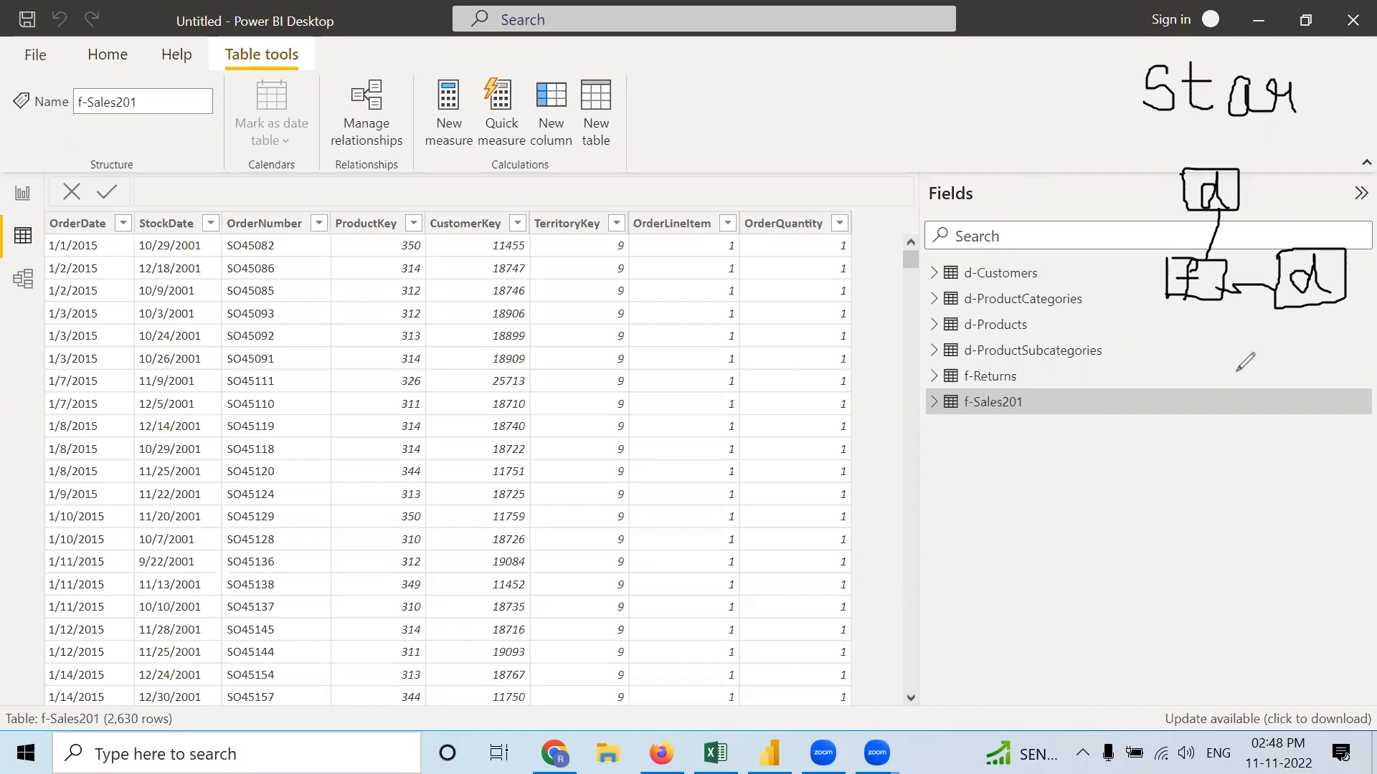
Step: Complete the star diagram with linked d boxes below and to the left of the F box
{"action": "mouse_move", "coordinate": [1235, 390]}
{"action": "left_mouse_down"}
{"action": "mouse_move", "coordinate": [1212, 392]}
{"action": "mouse_move", "coordinate": [1226, 350]}
{"action": "mouse_move", "coordinate": [1281, 432]}
{"action": "left_mouse_up"}
{"action": "key", "text": "ctrl+z"}
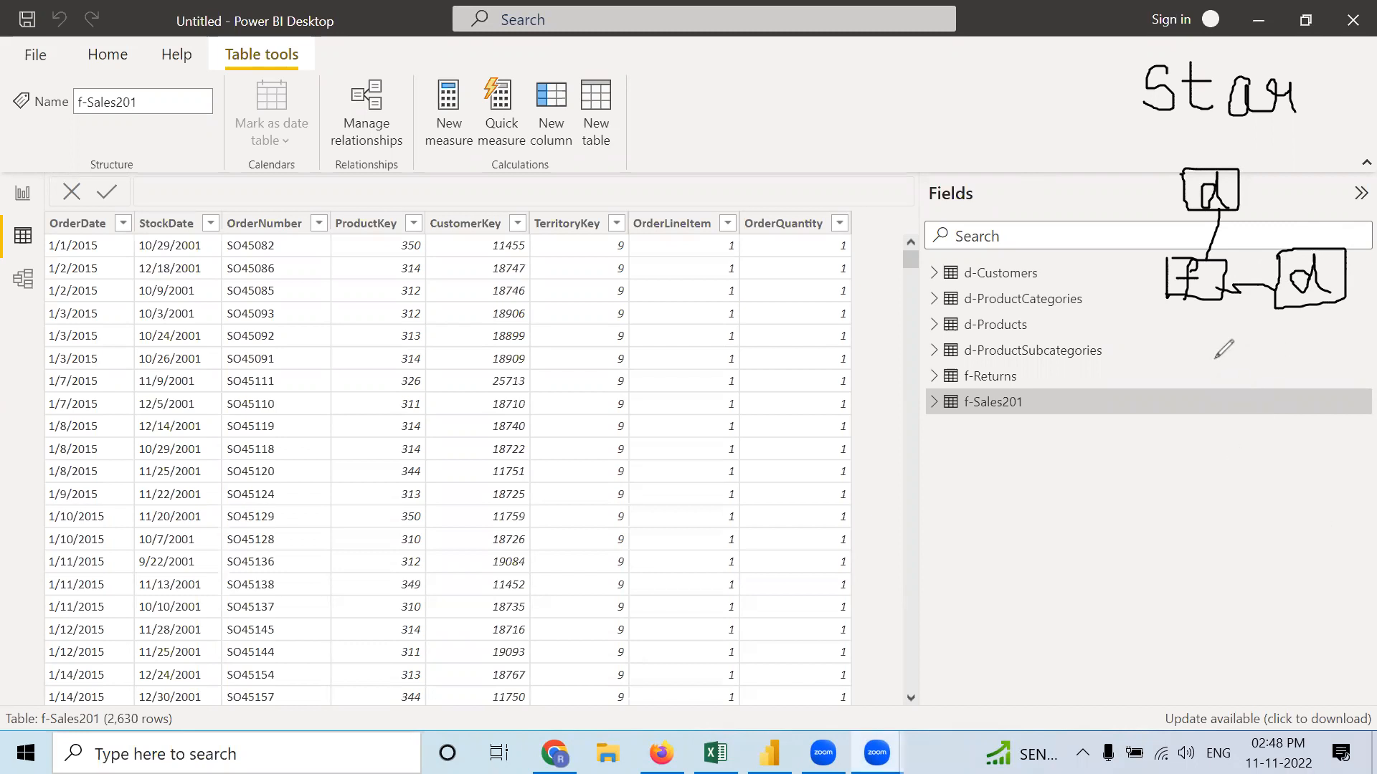
{"action": "mouse_move", "coordinate": [1223, 357]}
{"action": "left_mouse_down"}
{"action": "mouse_move", "coordinate": [1209, 363]}
{"action": "mouse_move", "coordinate": [1227, 374]}
{"action": "mouse_move", "coordinate": [1229, 338]}
{"action": "mouse_move", "coordinate": [1227, 390]}
{"action": "mouse_move", "coordinate": [1255, 330]}
{"action": "mouse_move", "coordinate": [1184, 339]}
{"action": "mouse_move", "coordinate": [1185, 351]}
{"action": "left_mouse_up"}
{"action": "left_click", "coordinate": [1187, 350]}
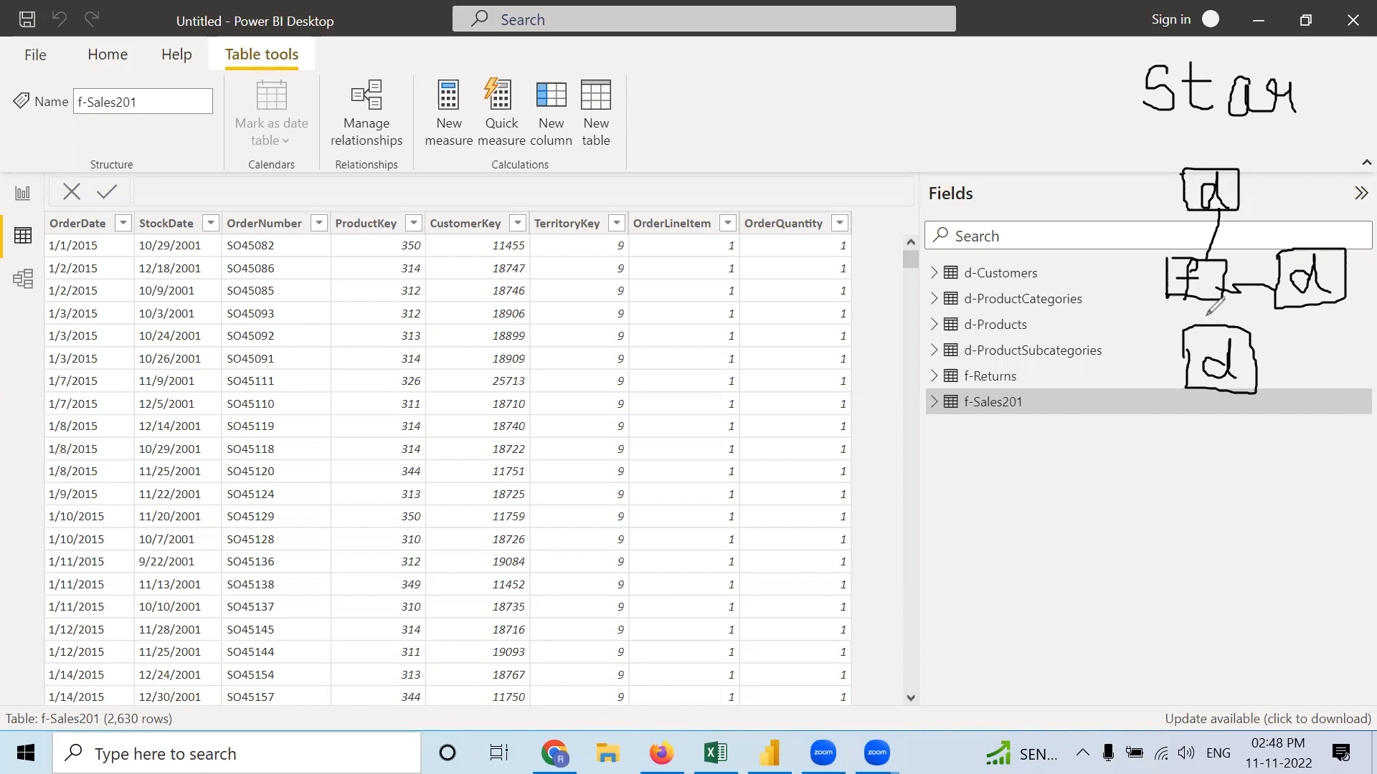
{"action": "left_click_drag", "start_coordinate": [1208, 288], "coordinate": [1214, 307]}
{"action": "mouse_move", "coordinate": [1113, 251]}
{"action": "left_mouse_down"}
{"action": "mouse_move", "coordinate": [1108, 274]}
{"action": "mouse_move", "coordinate": [1128, 293]}
{"action": "left_mouse_up"}
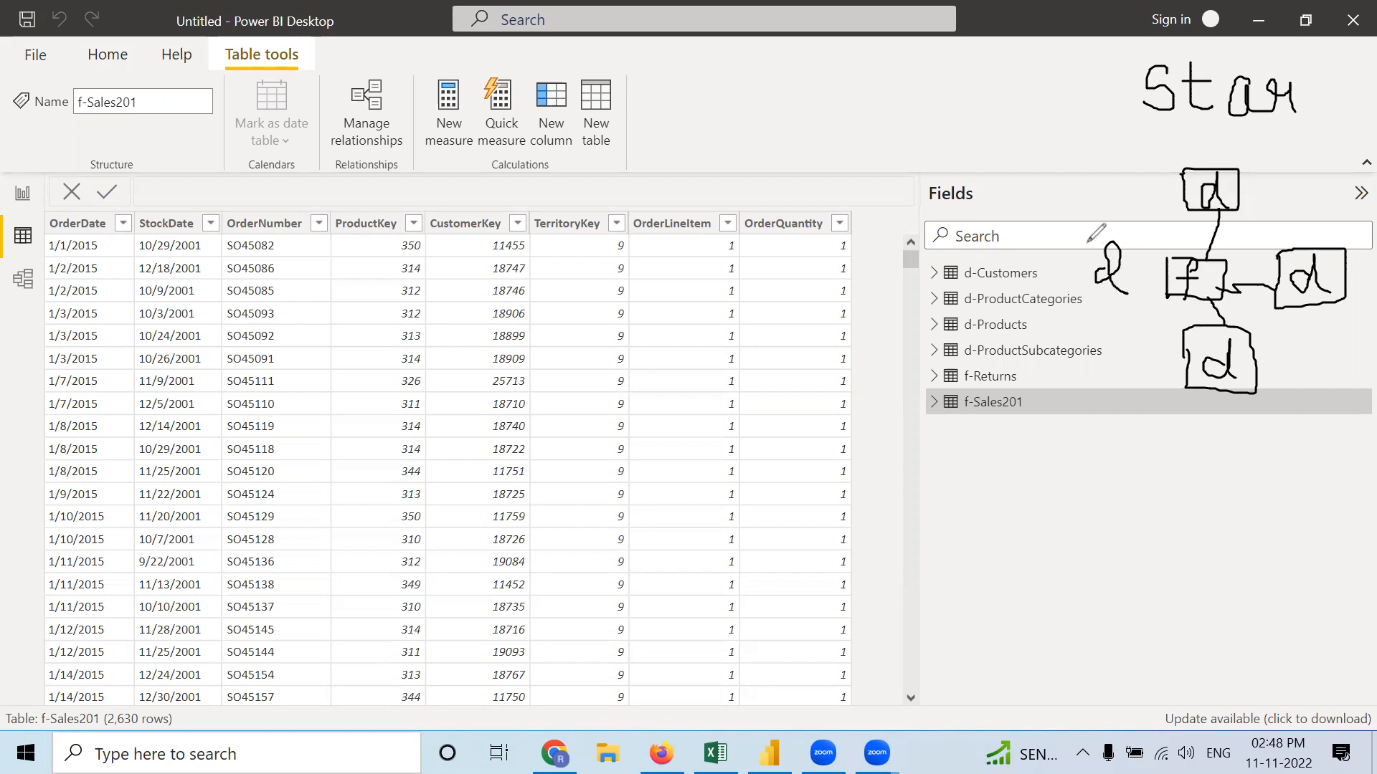
{"action": "mouse_move", "coordinate": [1081, 247]}
{"action": "left_mouse_down"}
{"action": "mouse_move", "coordinate": [1076, 307]}
{"action": "mouse_move", "coordinate": [1140, 307]}
{"action": "mouse_move", "coordinate": [1151, 247]}
{"action": "mouse_move", "coordinate": [1091, 239]}
{"action": "mouse_move", "coordinate": [1099, 258]}
{"action": "left_mouse_up"}
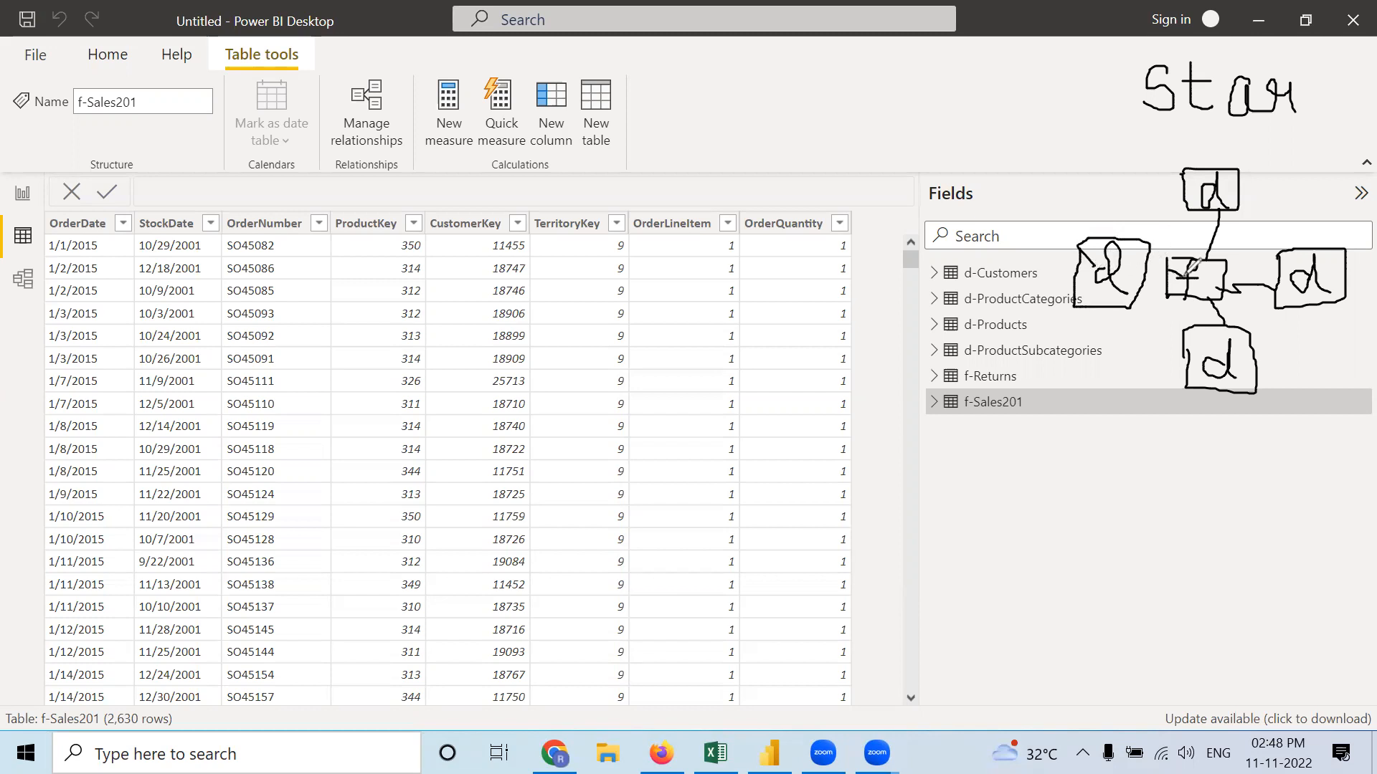
{"action": "left_click_drag", "start_coordinate": [1147, 268], "coordinate": [1169, 264]}
Step: Handwrite the heading "Snowflake" below the star diagram
{"action": "mouse_move", "coordinate": [1089, 433]}
{"action": "left_mouse_down"}
{"action": "mouse_move", "coordinate": [1064, 441]}
{"action": "mouse_move", "coordinate": [1089, 450]}
{"action": "mouse_move", "coordinate": [1061, 463]}
{"action": "mouse_move", "coordinate": [1115, 445]}
{"action": "mouse_move", "coordinate": [1125, 465]}
{"action": "mouse_move", "coordinate": [1182, 441]}
{"action": "mouse_move", "coordinate": [1194, 470]}
{"action": "mouse_move", "coordinate": [1219, 448]}
{"action": "mouse_move", "coordinate": [1235, 479]}
{"action": "mouse_move", "coordinate": [1240, 449]}
{"action": "left_mouse_up"}
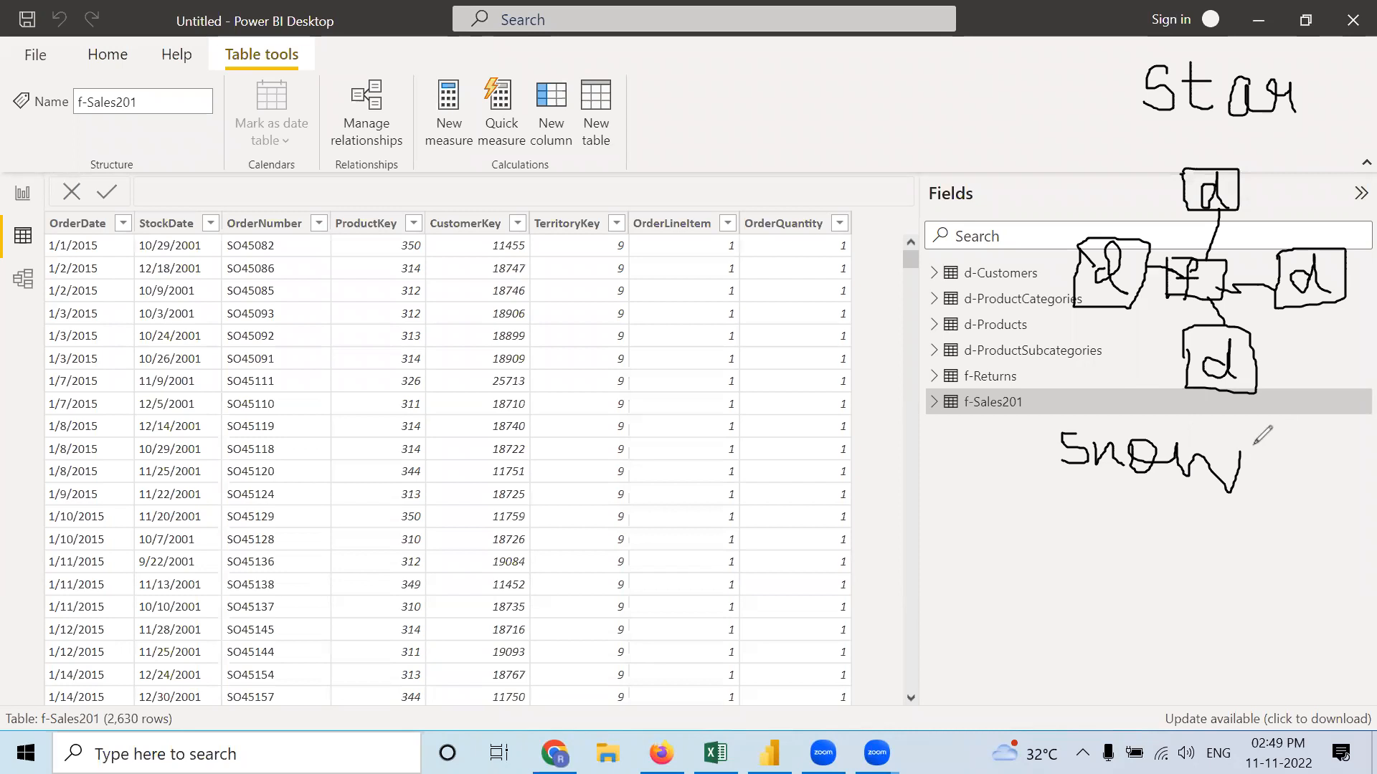
{"action": "mouse_move", "coordinate": [1267, 447]}
{"action": "left_mouse_down"}
{"action": "mouse_move", "coordinate": [1248, 504]}
{"action": "mouse_move", "coordinate": [1280, 454]}
{"action": "mouse_move", "coordinate": [1323, 489]}
{"action": "mouse_move", "coordinate": [1349, 479]}
{"action": "mouse_move", "coordinate": [1340, 493]}
{"action": "left_mouse_up"}
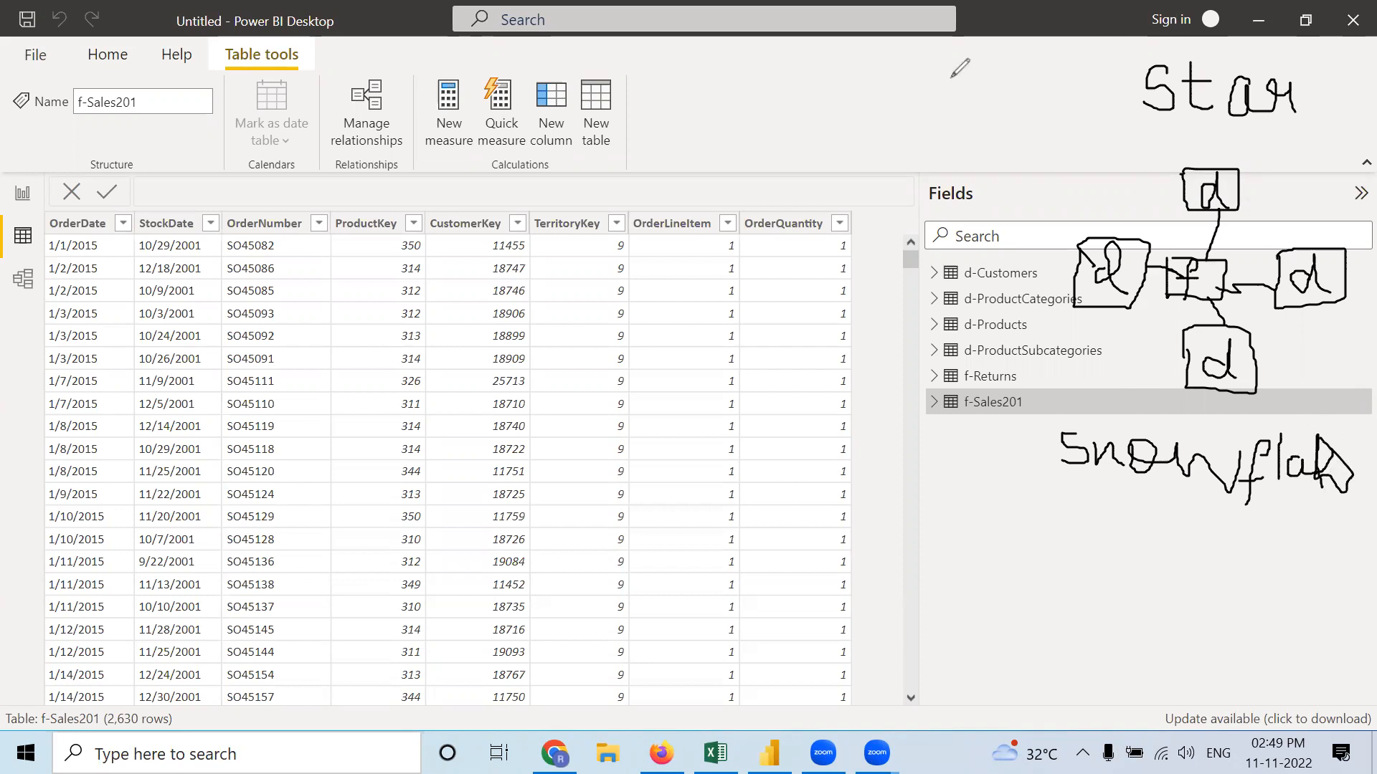
{"action": "key", "text": "ctrl+z"}
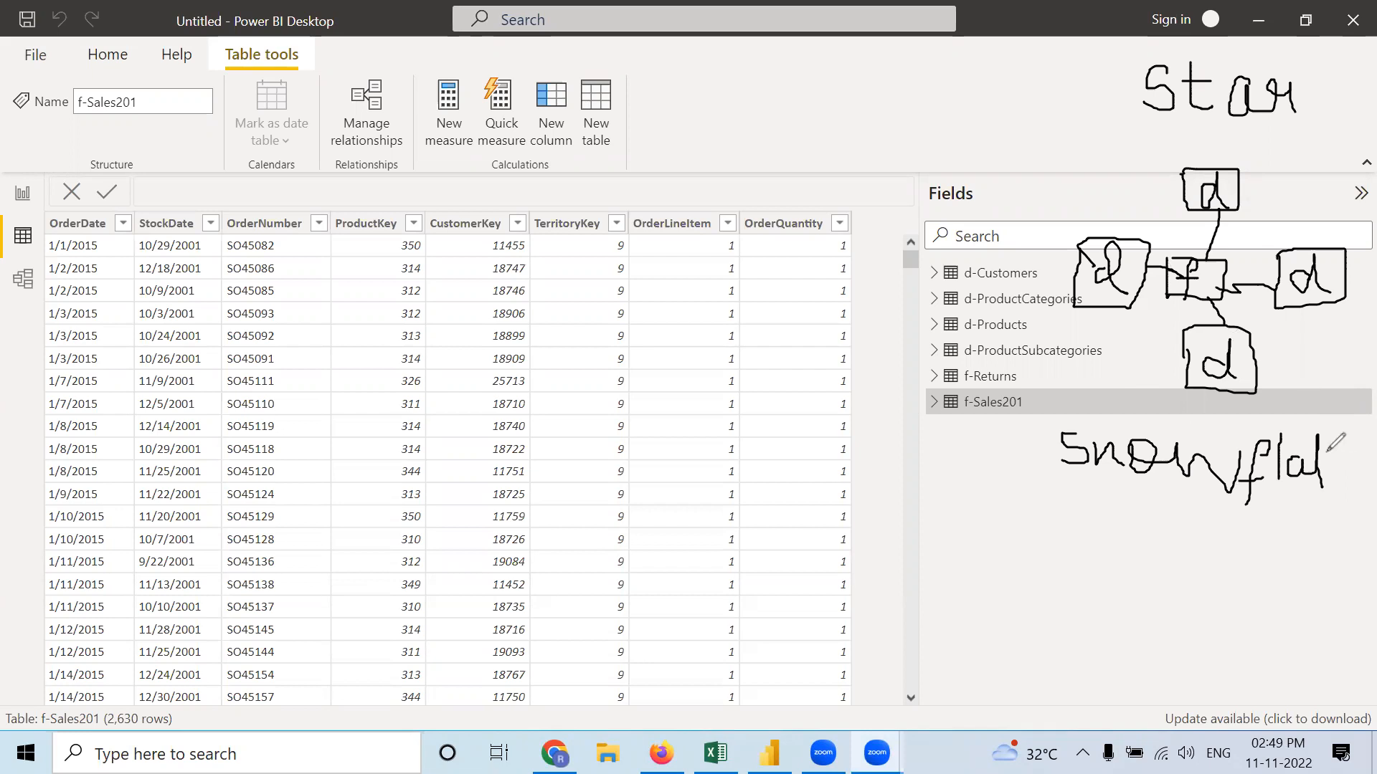
{"action": "left_click_drag", "start_coordinate": [1328, 466], "coordinate": [1351, 488]}
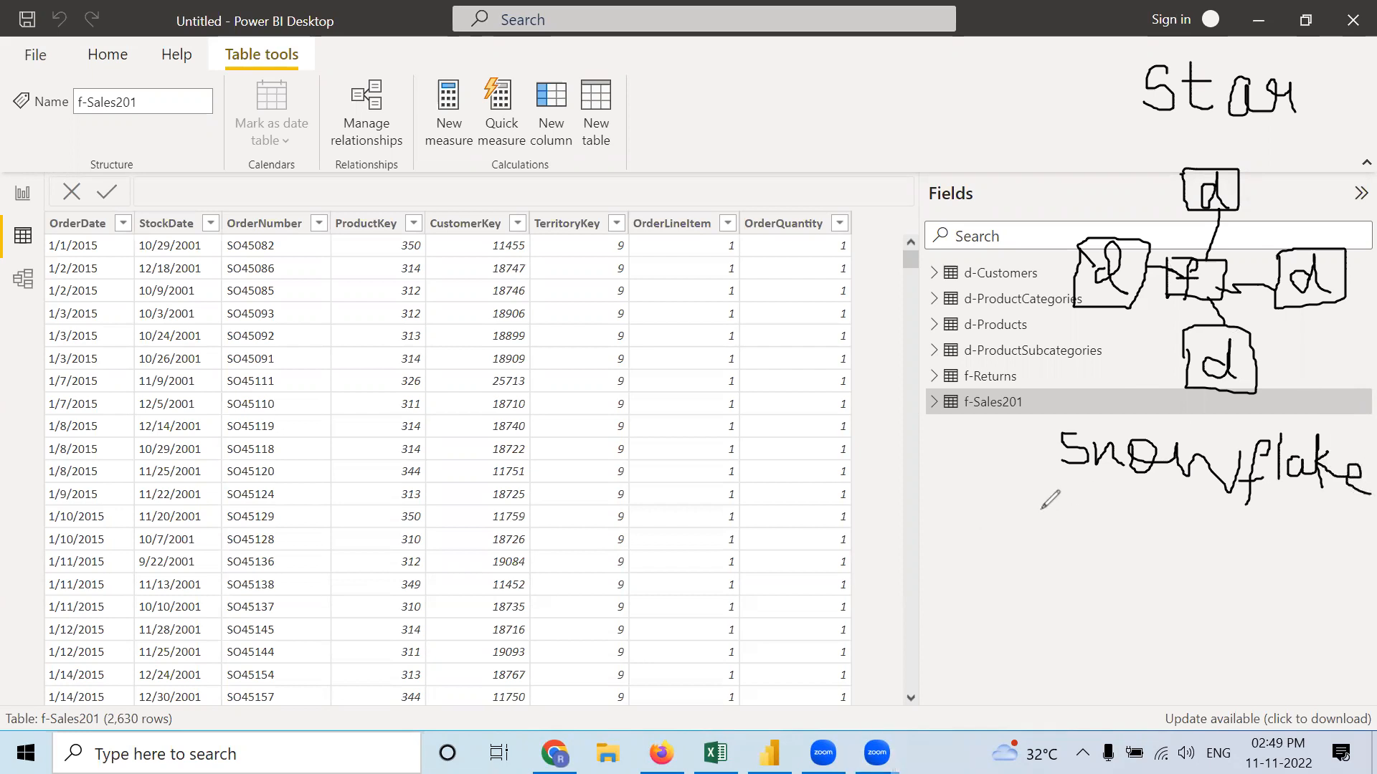
Step: Draw two dimension boxes labelled d side by side under the "Snowflake" heading
{"action": "mouse_move", "coordinate": [1034, 530]}
{"action": "left_mouse_down"}
{"action": "mouse_move", "coordinate": [1018, 532]}
{"action": "mouse_move", "coordinate": [1032, 535]}
{"action": "mouse_move", "coordinate": [1036, 509]}
{"action": "mouse_move", "coordinate": [1045, 544]}
{"action": "mouse_move", "coordinate": [1010, 554]}
{"action": "left_mouse_up"}
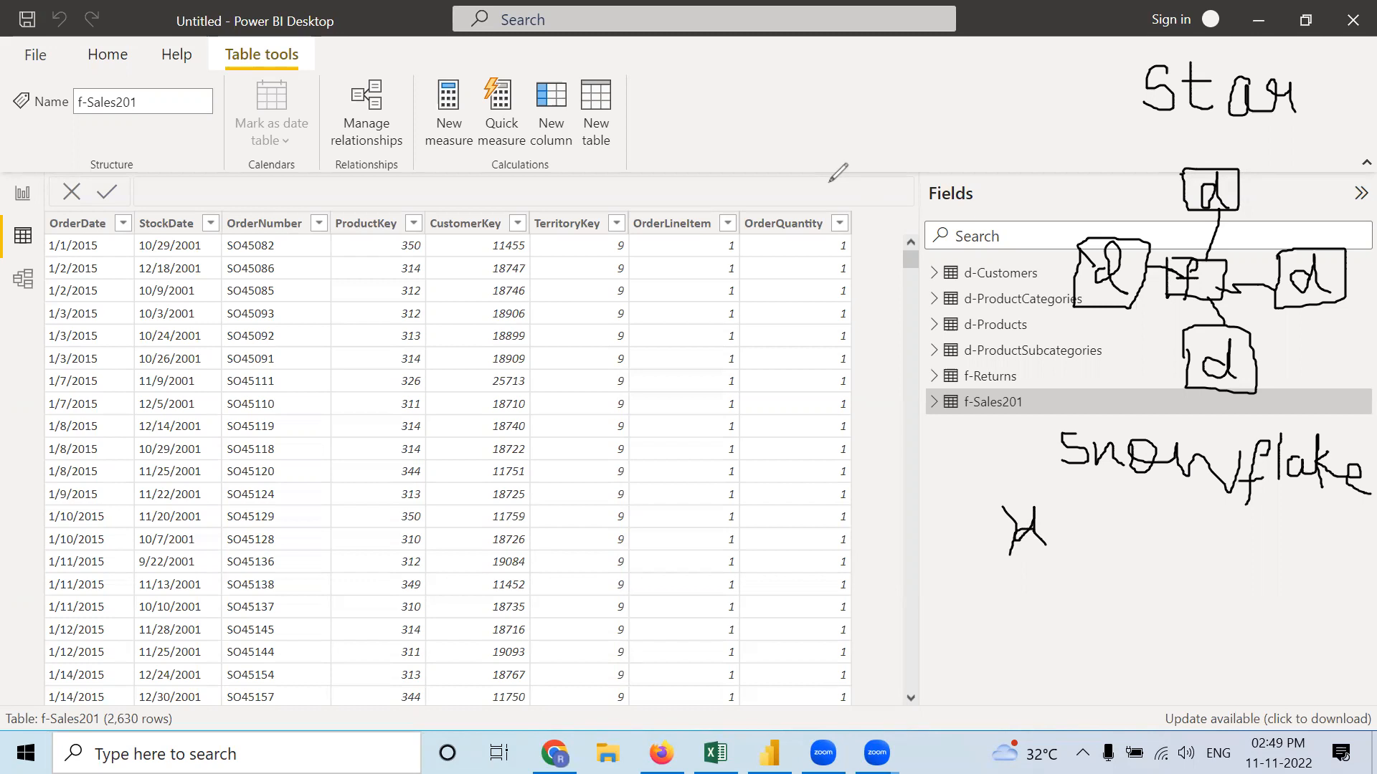
{"action": "key", "text": "ctrl+z"}
{"action": "mouse_move", "coordinate": [998, 513]}
{"action": "left_mouse_down"}
{"action": "mouse_move", "coordinate": [1022, 567]}
{"action": "mouse_move", "coordinate": [1072, 536]}
{"action": "mouse_move", "coordinate": [1070, 499]}
{"action": "mouse_move", "coordinate": [1013, 495]}
{"action": "mouse_move", "coordinate": [997, 510]}
{"action": "left_mouse_up"}
{"action": "mouse_move", "coordinate": [1158, 531]}
{"action": "left_mouse_down"}
{"action": "mouse_move", "coordinate": [1148, 546]}
{"action": "mouse_move", "coordinate": [1166, 515]}
{"action": "mouse_move", "coordinate": [1163, 554]}
{"action": "mouse_move", "coordinate": [1120, 560]}
{"action": "mouse_move", "coordinate": [1176, 571]}
{"action": "mouse_move", "coordinate": [1166, 494]}
{"action": "mouse_move", "coordinate": [1132, 499]}
{"action": "mouse_move", "coordinate": [1124, 520]}
{"action": "left_mouse_up"}
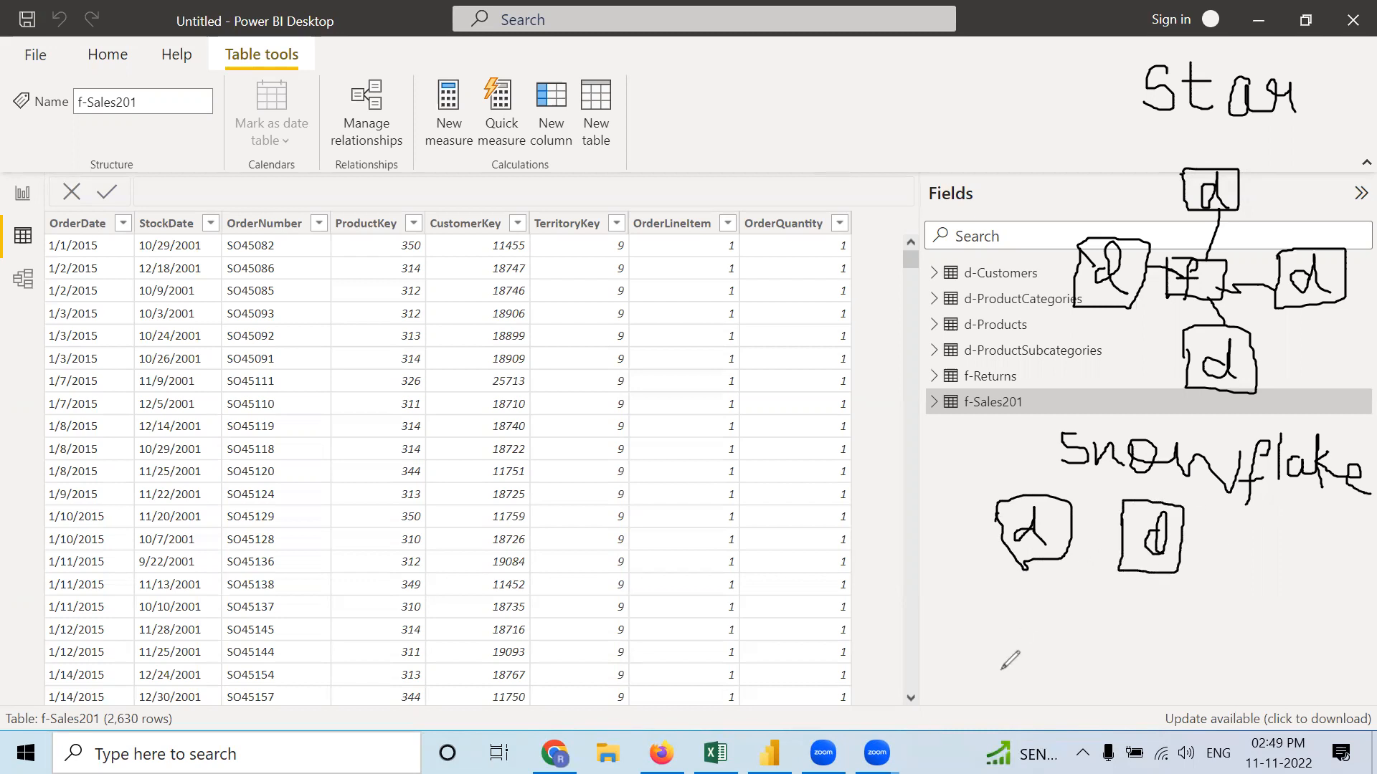
Step: Draw two fact boxes labelled f side by side beneath the snowflake diagram's dimension boxes
{"action": "mouse_move", "coordinate": [1015, 663]}
{"action": "left_mouse_down"}
{"action": "mouse_move", "coordinate": [1004, 707]}
{"action": "mouse_move", "coordinate": [1005, 686]}
{"action": "mouse_move", "coordinate": [1028, 687]}
{"action": "left_mouse_up"}
{"action": "mouse_move", "coordinate": [974, 643]}
{"action": "left_mouse_down"}
{"action": "mouse_move", "coordinate": [975, 707]}
{"action": "mouse_move", "coordinate": [1033, 710]}
{"action": "mouse_move", "coordinate": [1018, 678]}
{"action": "left_mouse_up"}
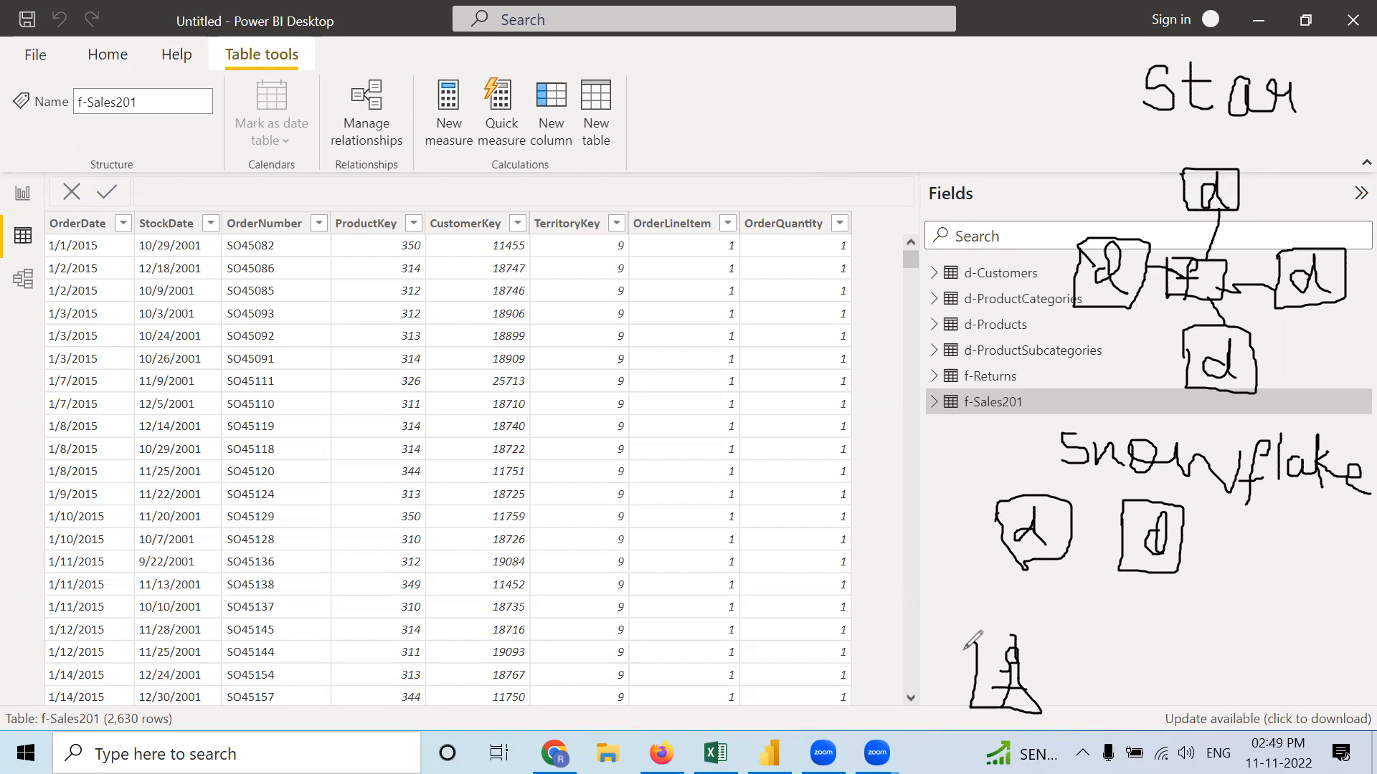
{"action": "left_click", "coordinate": [893, 185]}
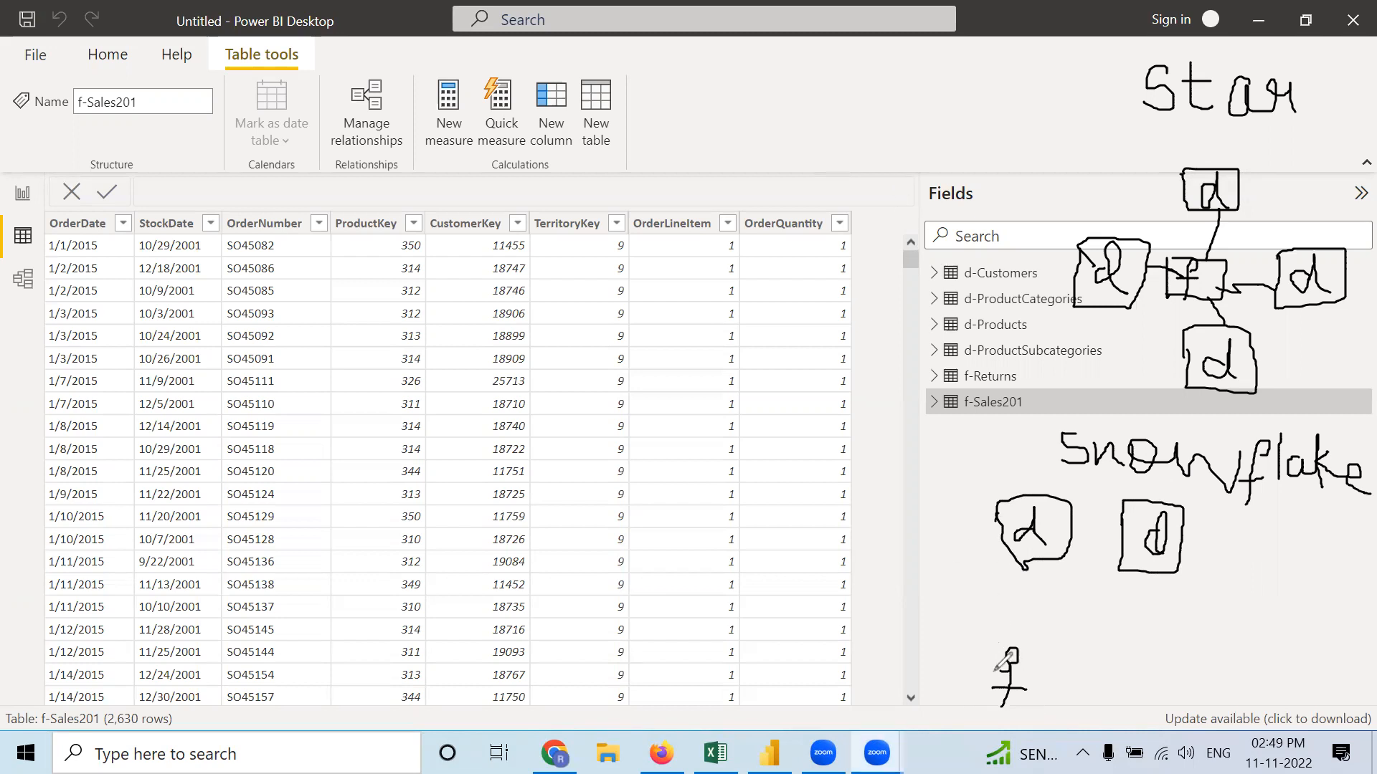
{"action": "mouse_move", "coordinate": [989, 649]}
{"action": "left_mouse_down"}
{"action": "mouse_move", "coordinate": [1011, 704]}
{"action": "mouse_move", "coordinate": [1043, 664]}
{"action": "mouse_move", "coordinate": [1042, 641]}
{"action": "mouse_move", "coordinate": [987, 637]}
{"action": "mouse_move", "coordinate": [980, 664]}
{"action": "left_mouse_up"}
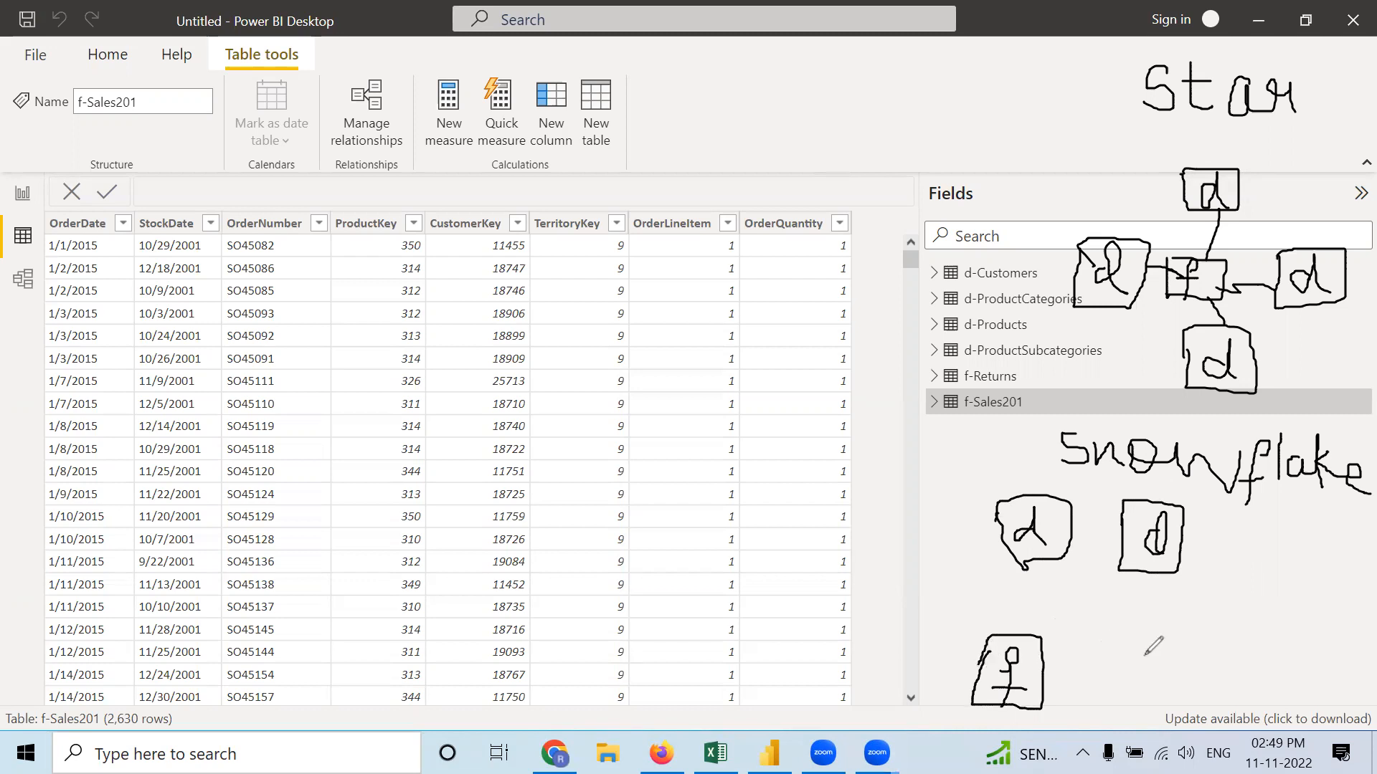
{"action": "mouse_move", "coordinate": [1134, 649]}
{"action": "left_mouse_down"}
{"action": "mouse_move", "coordinate": [1124, 696]}
{"action": "mouse_move", "coordinate": [1119, 669]}
{"action": "mouse_move", "coordinate": [1108, 694]}
{"action": "mouse_move", "coordinate": [1156, 694]}
{"action": "mouse_move", "coordinate": [1156, 631]}
{"action": "left_mouse_up"}
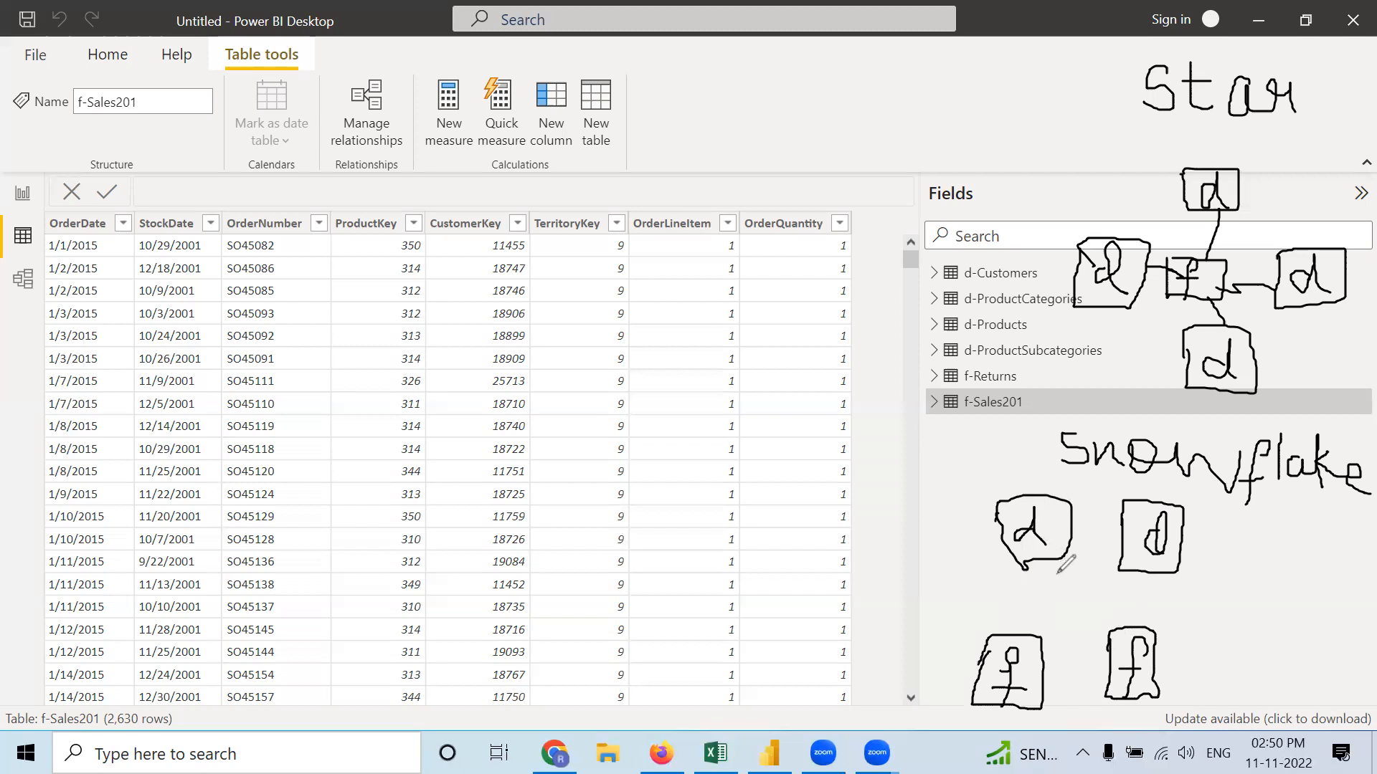
Step: Connect the snowflake diagram's d boxes to the f boxes with lines, and clear all annotations from the screen
{"action": "left_click_drag", "start_coordinate": [1058, 562], "coordinate": [1034, 619]}
{"action": "left_click_drag", "start_coordinate": [1068, 551], "coordinate": [1146, 656]}
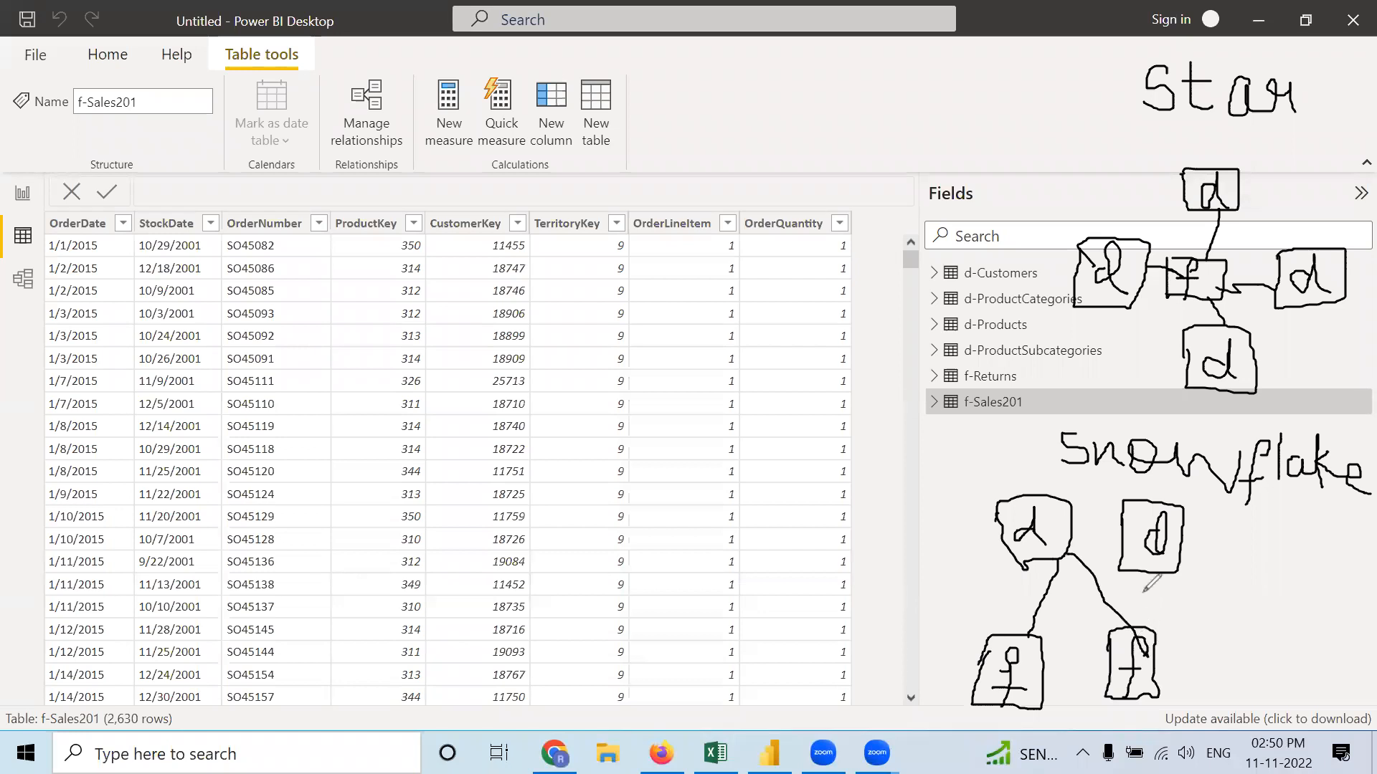
{"action": "left_click_drag", "start_coordinate": [1161, 569], "coordinate": [1148, 623]}
{"action": "left_click", "coordinate": [1010, 215]}
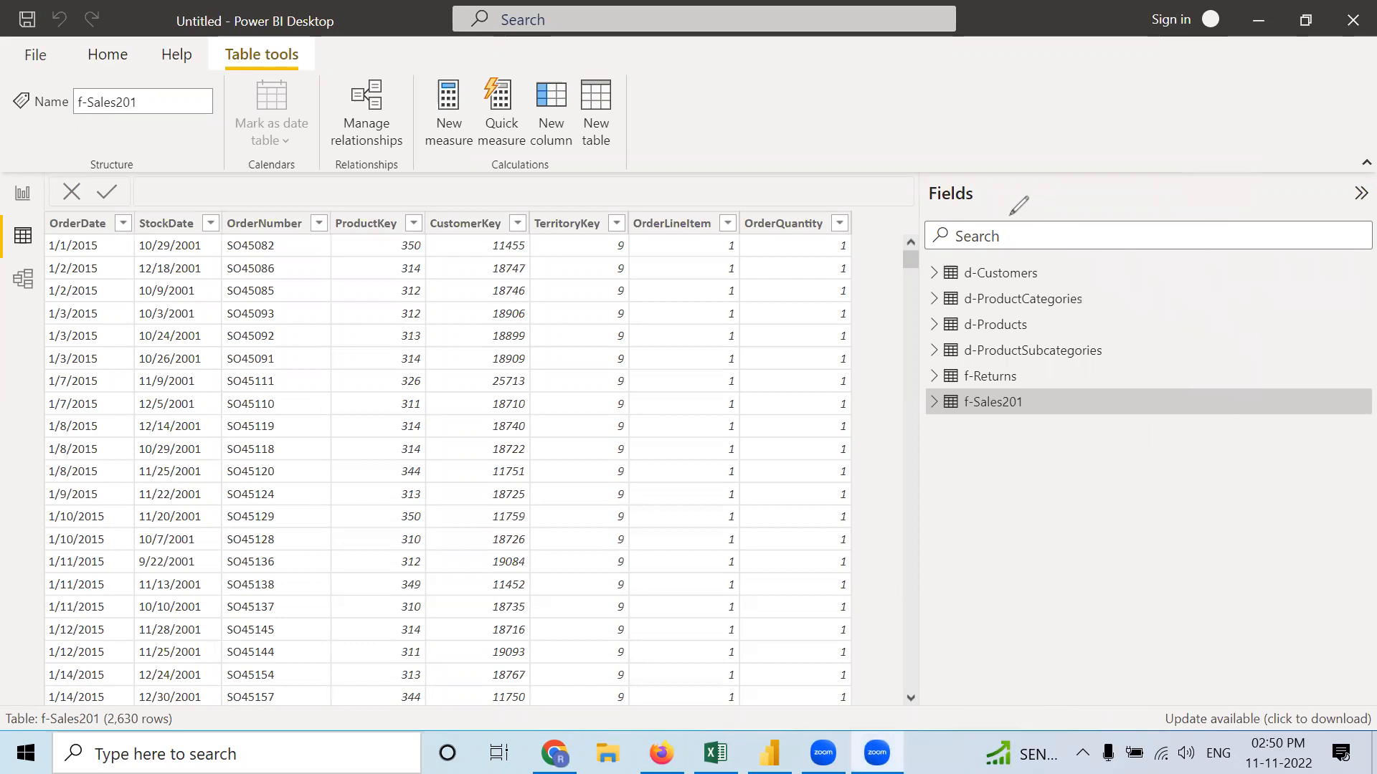
Step: In the model diagram, delete the relationship between the d-Customers and f-Sales201 tables
{"action": "left_click", "coordinate": [24, 282]}
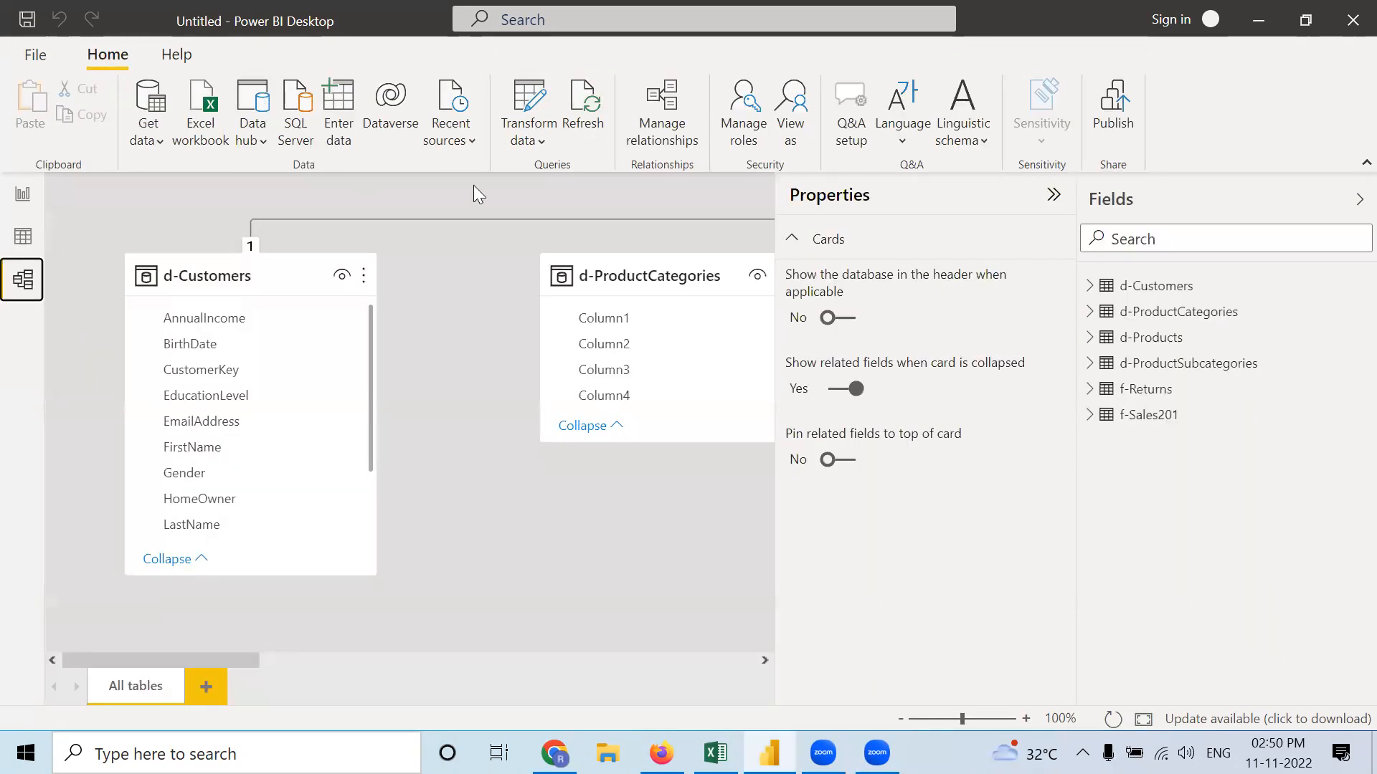
{"action": "left_click_drag", "start_coordinate": [192, 658], "coordinate": [701, 697]}
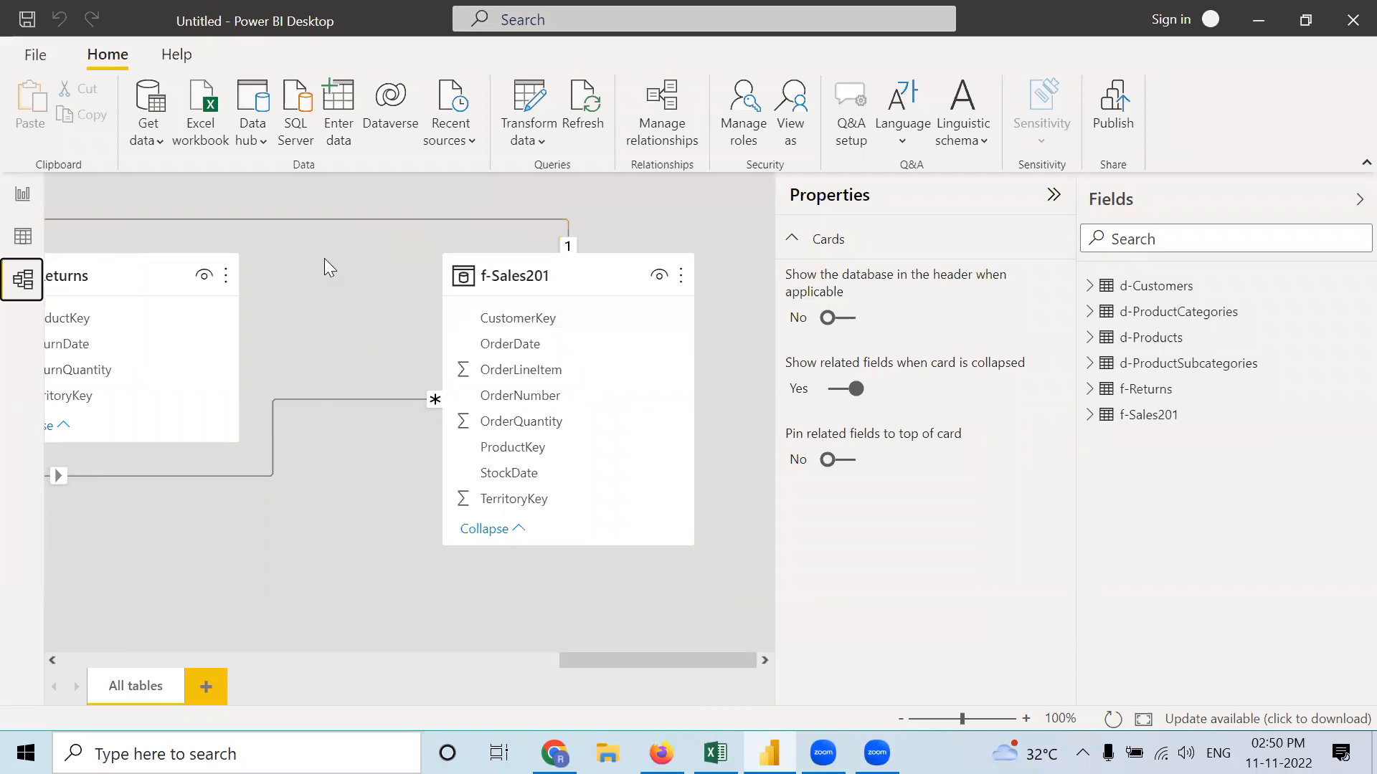
{"action": "right_click", "coordinate": [339, 215]}
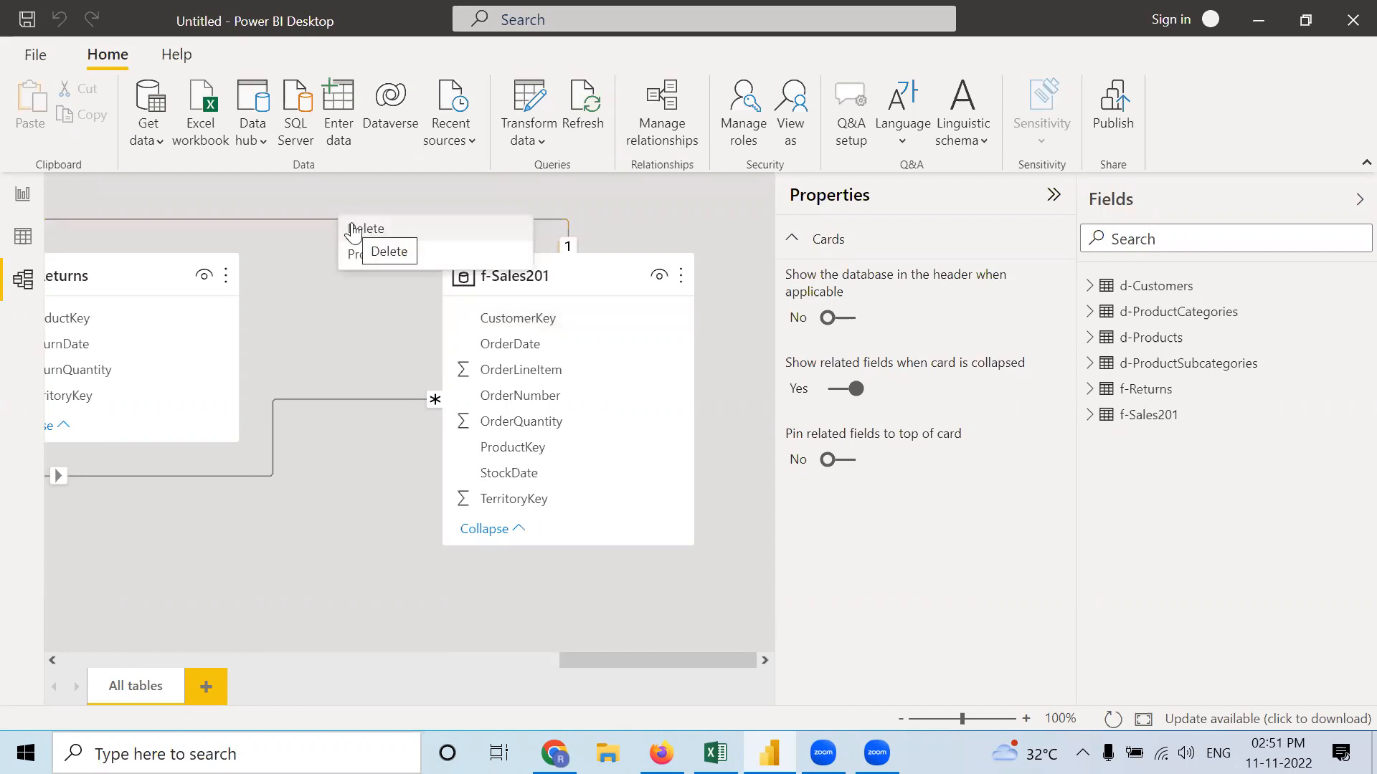
{"action": "left_click", "coordinate": [355, 229]}
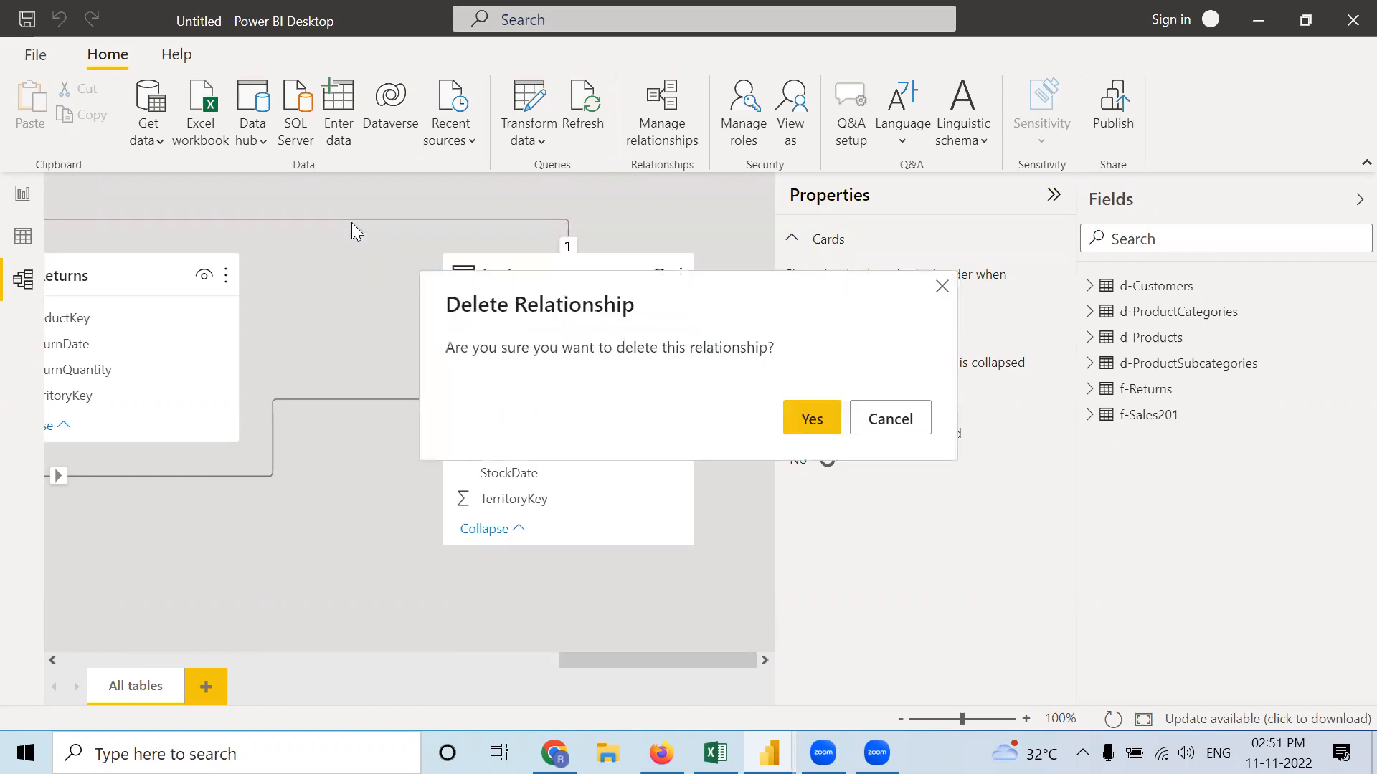
{"action": "left_click", "coordinate": [811, 419]}
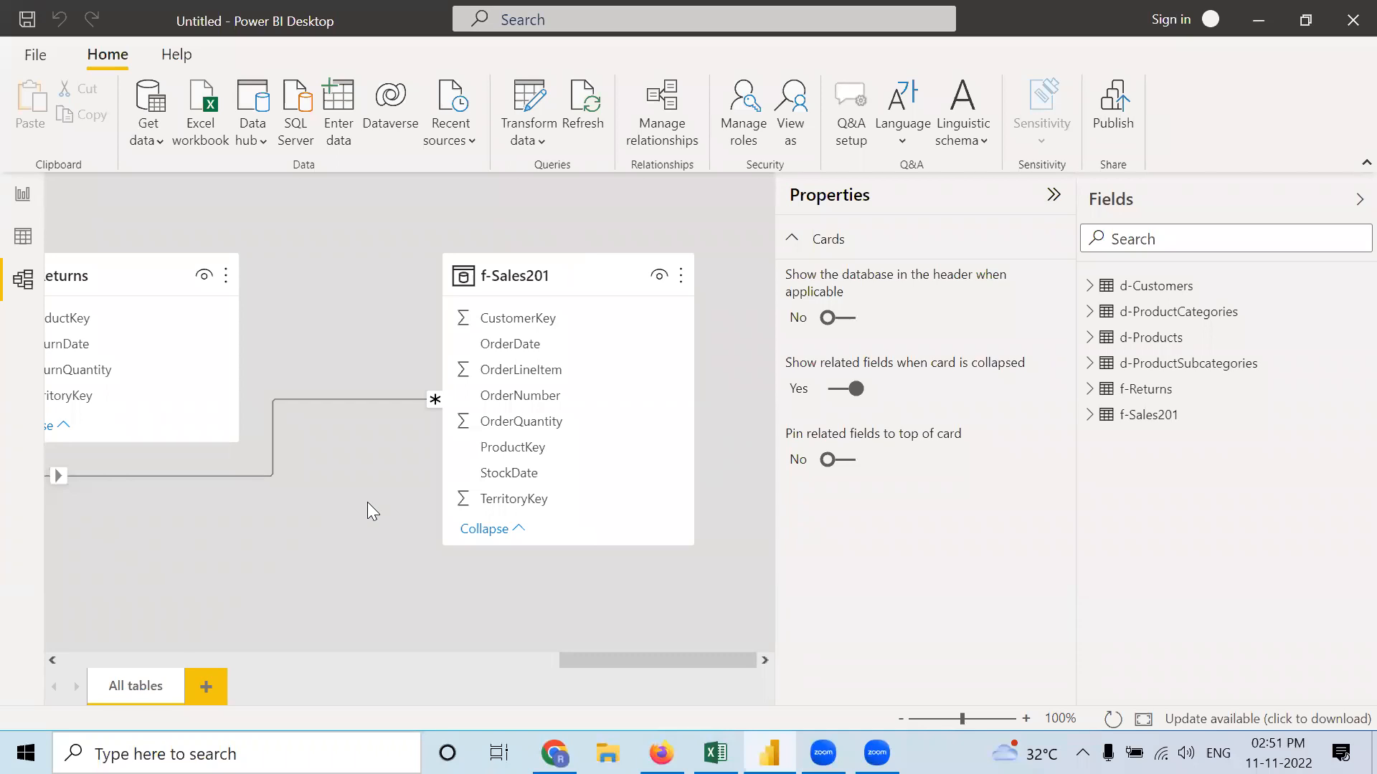
Step: Delete the ProductKey relationship between the d-Products and f-Sales201 tables
{"action": "left_click", "coordinate": [319, 398]}
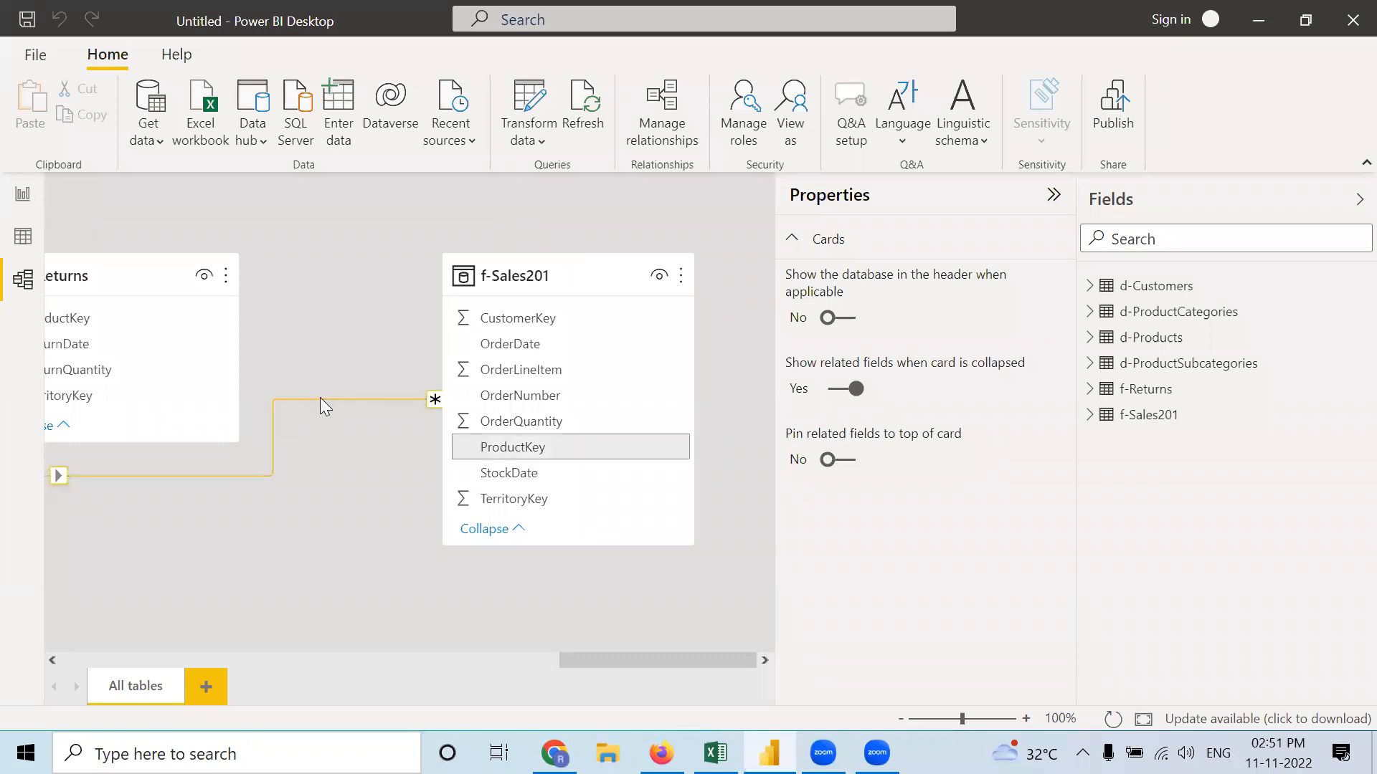
{"action": "right_click", "coordinate": [320, 398]}
{"action": "left_click", "coordinate": [347, 415]}
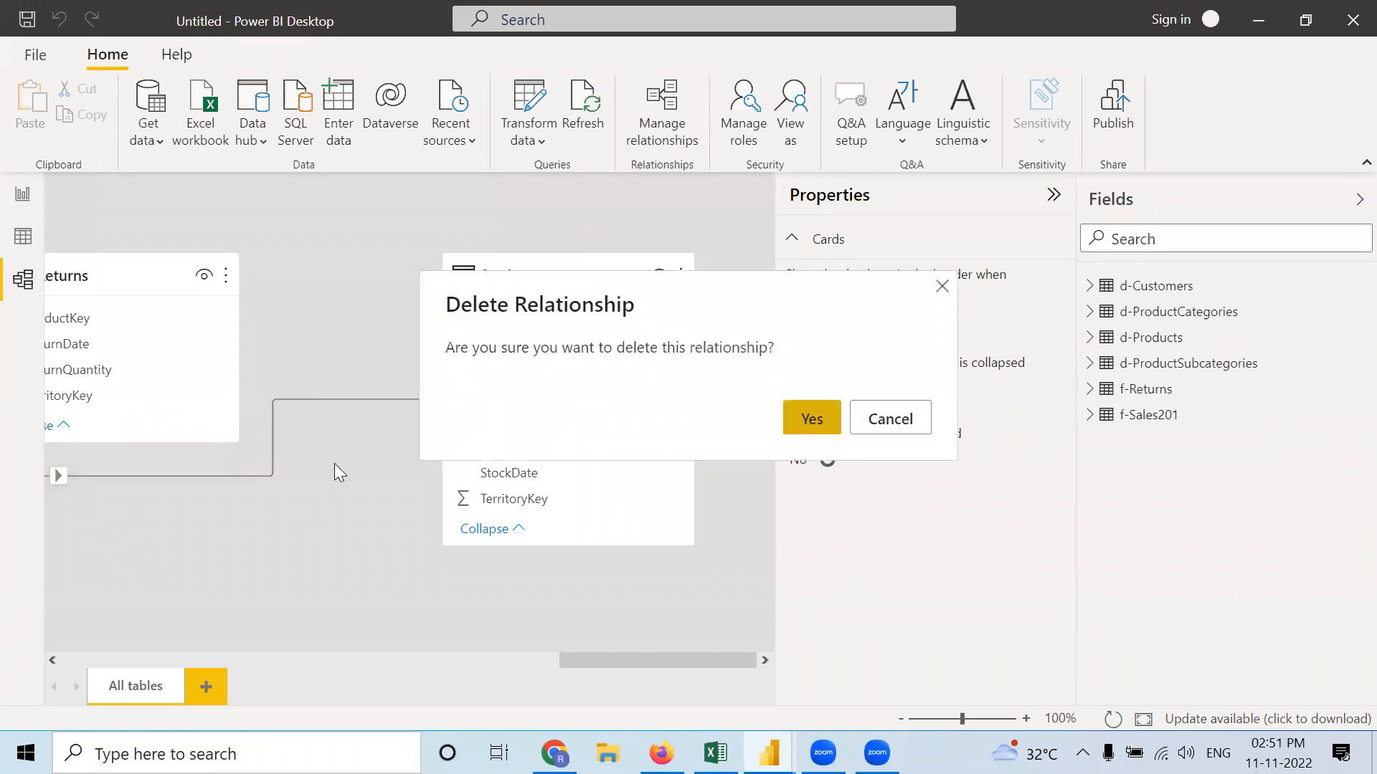
{"action": "left_click", "coordinate": [808, 425]}
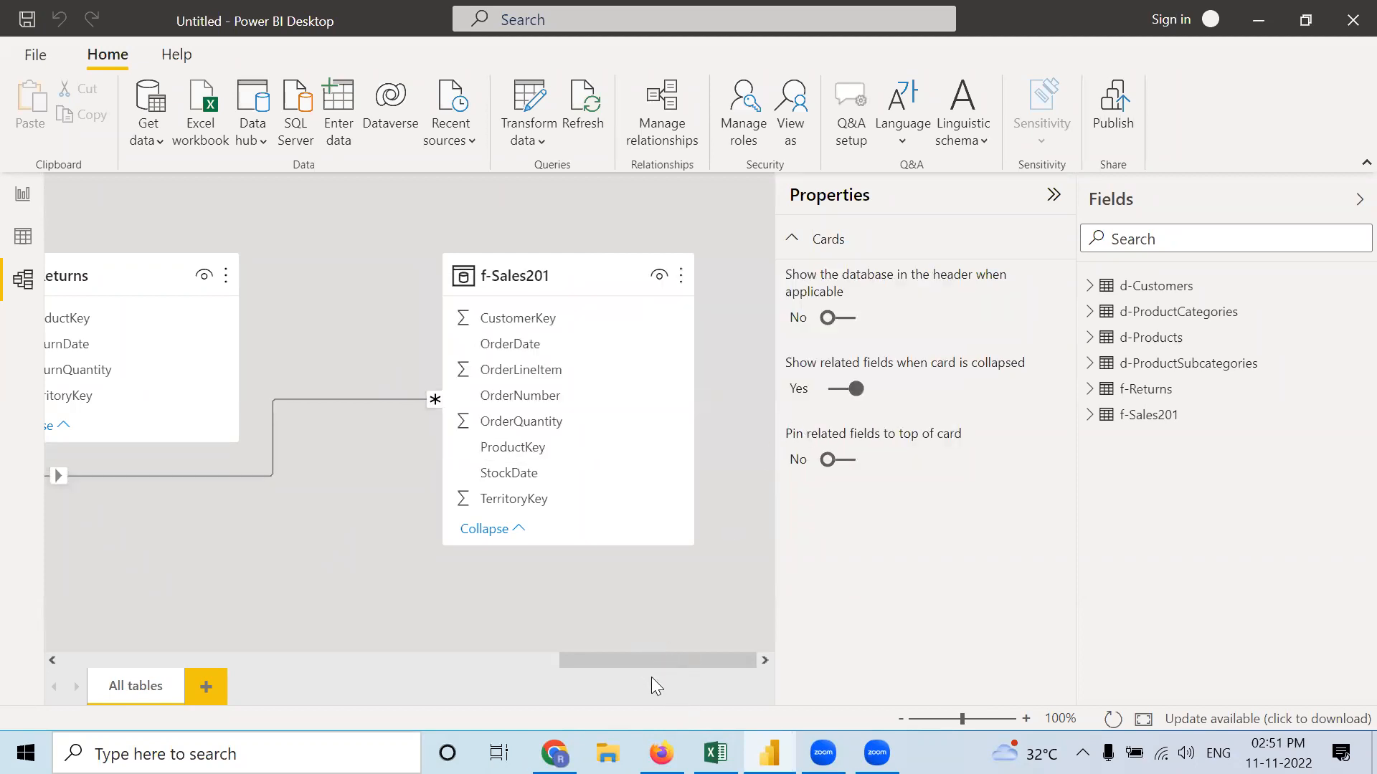
Step: Delete the relationship between the d-Products and f-Returns tables
{"action": "left_click_drag", "start_coordinate": [638, 661], "coordinate": [377, 657]}
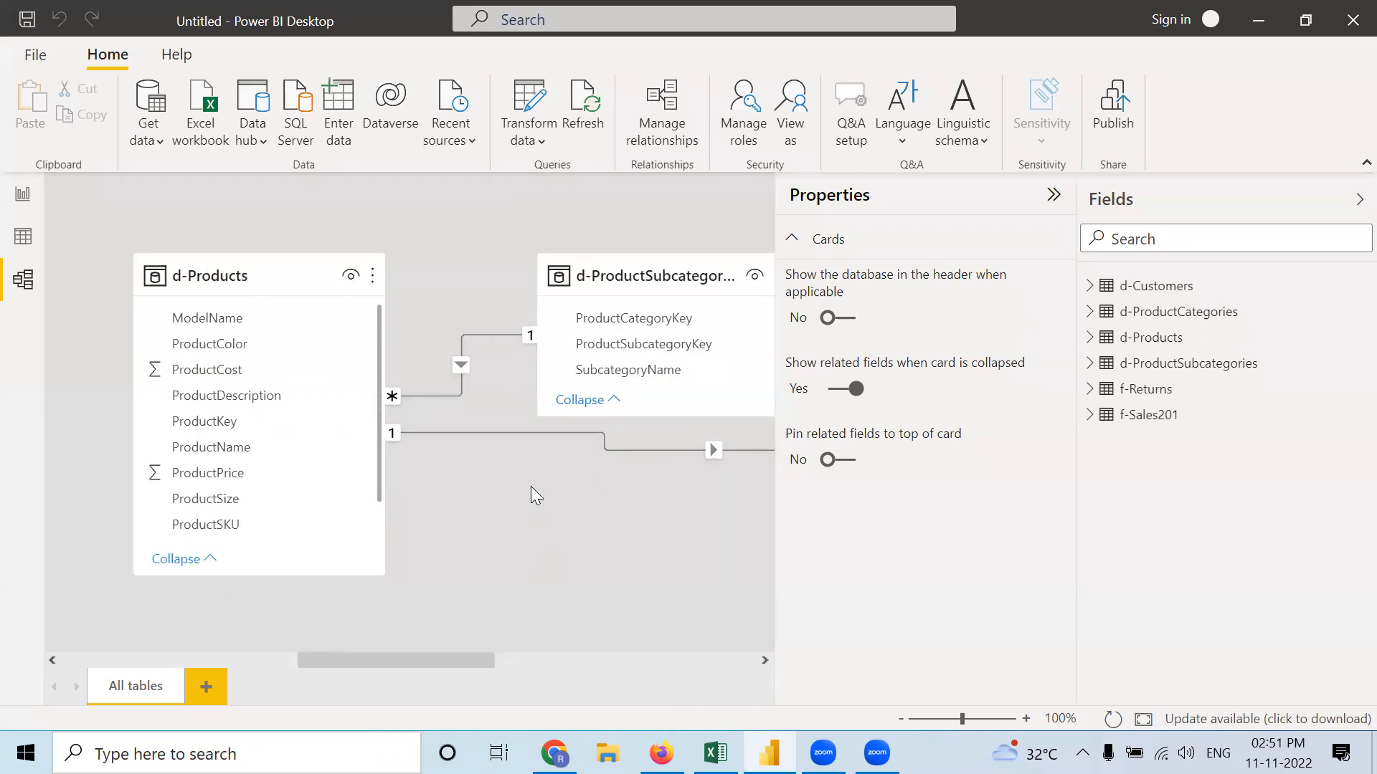
{"action": "right_click", "coordinate": [510, 435]}
{"action": "left_click", "coordinate": [504, 434]}
{"action": "left_click", "coordinate": [807, 416]}
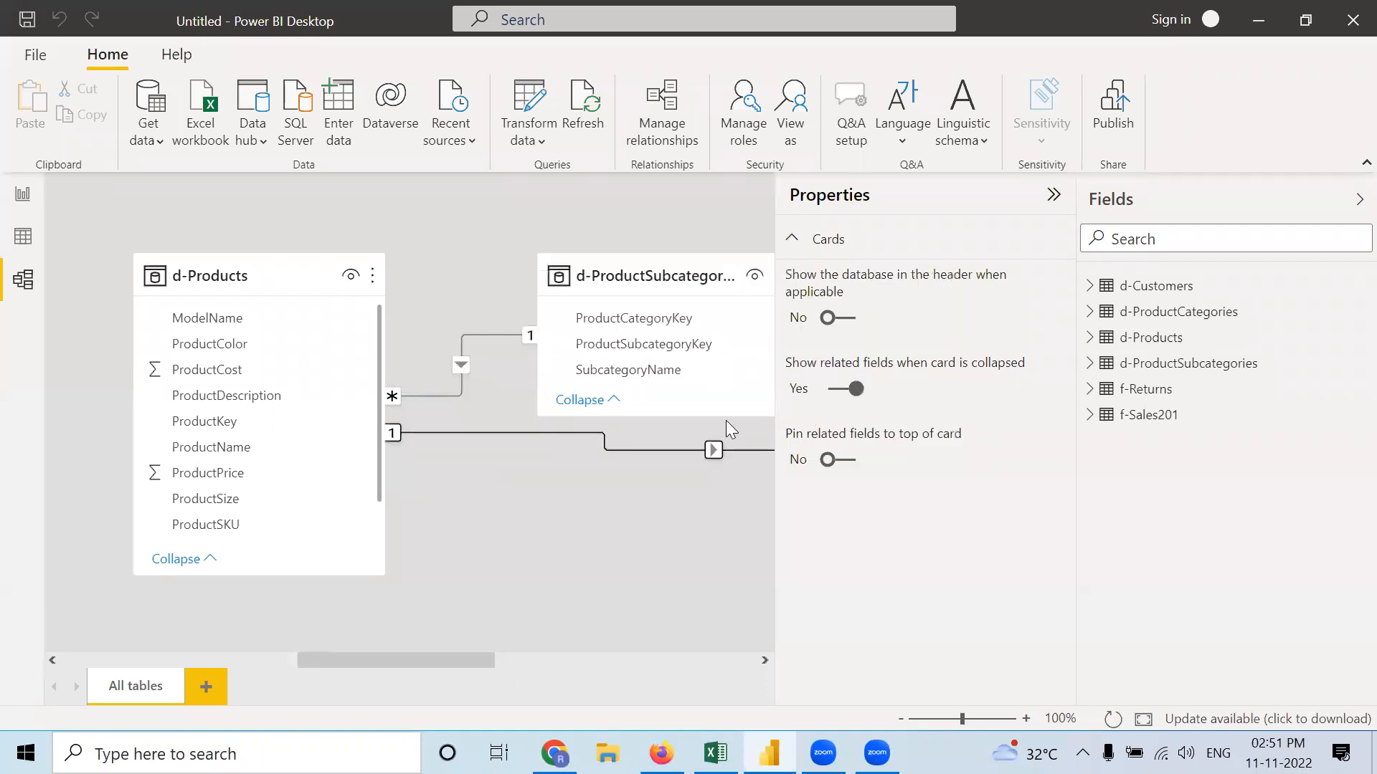
Step: Delete the ProductSubcategoryKey relationship between the d-Products and d-ProductSubcategories tables
{"action": "right_click", "coordinate": [461, 398]}
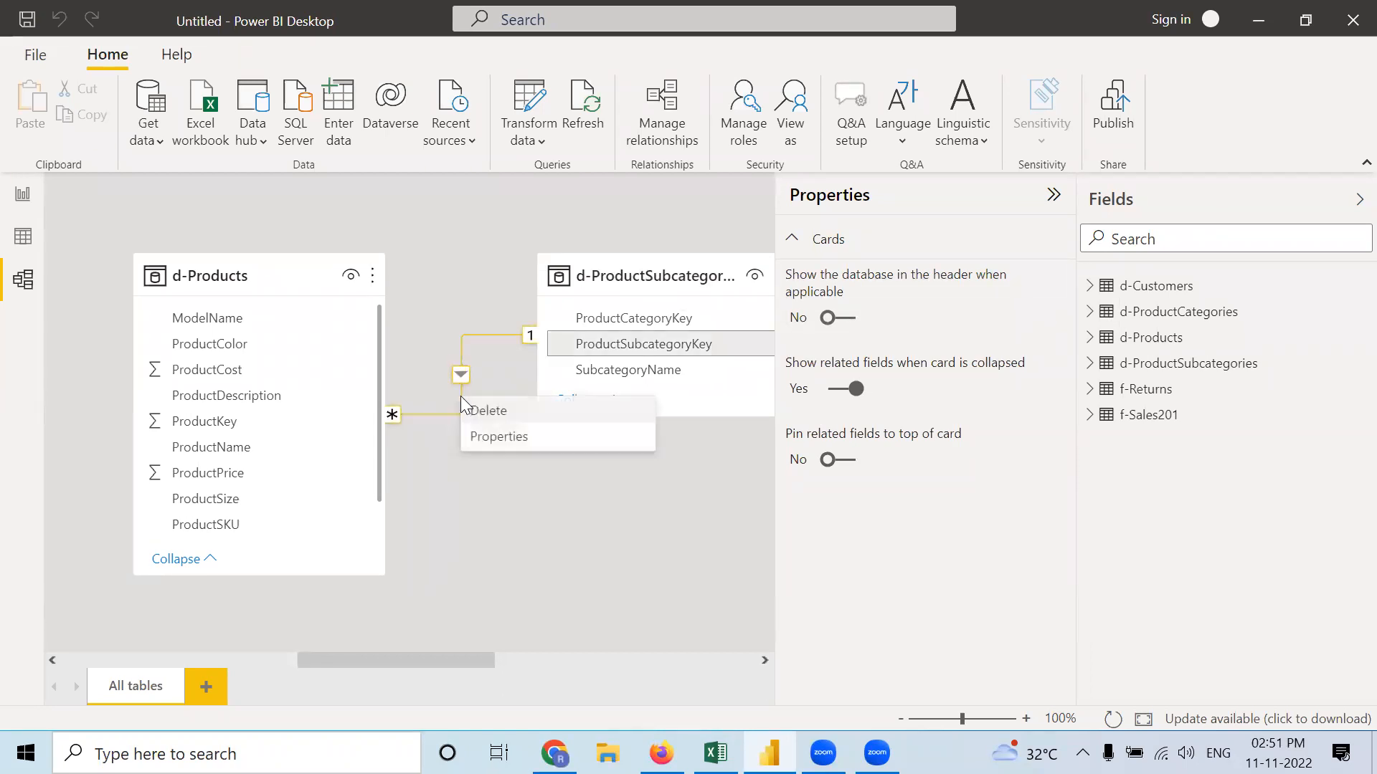
{"action": "left_click", "coordinate": [492, 411]}
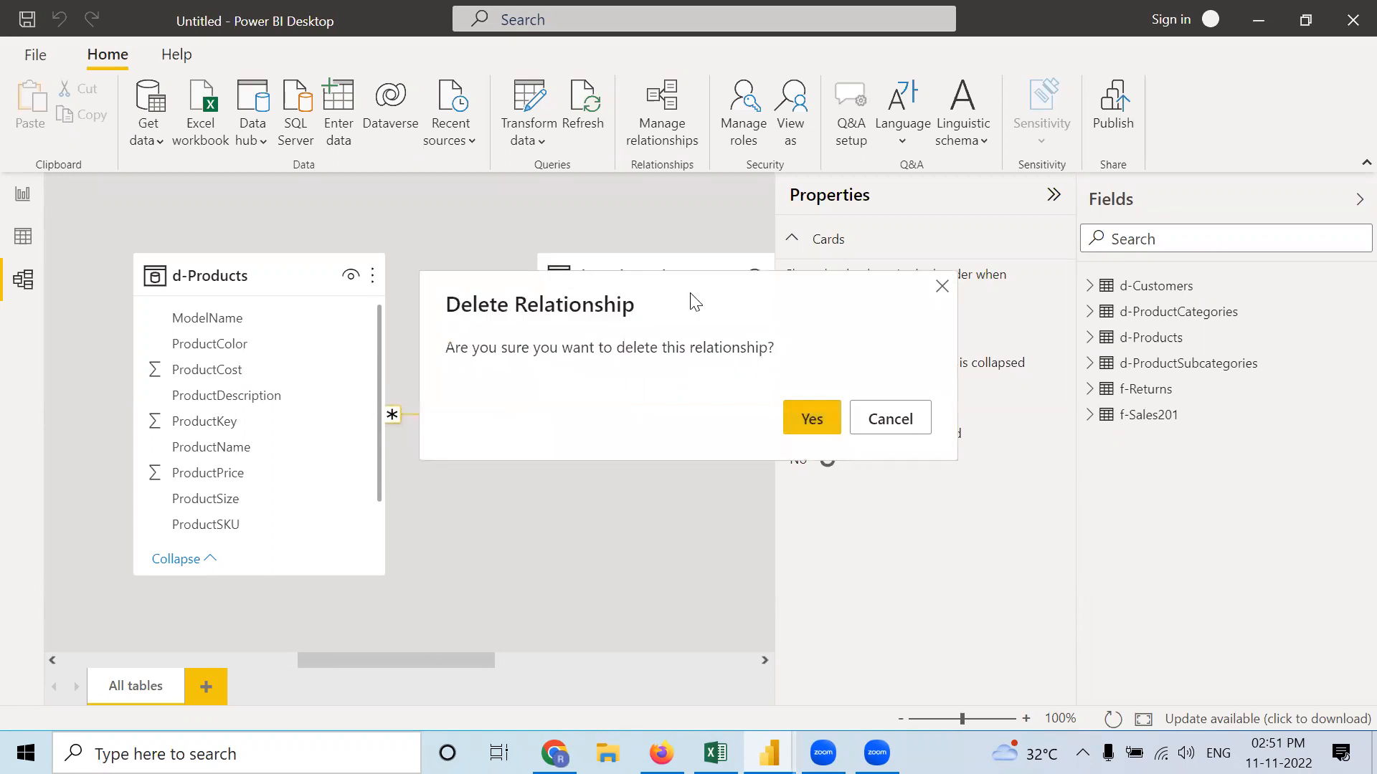
{"action": "left_click", "coordinate": [809, 423]}
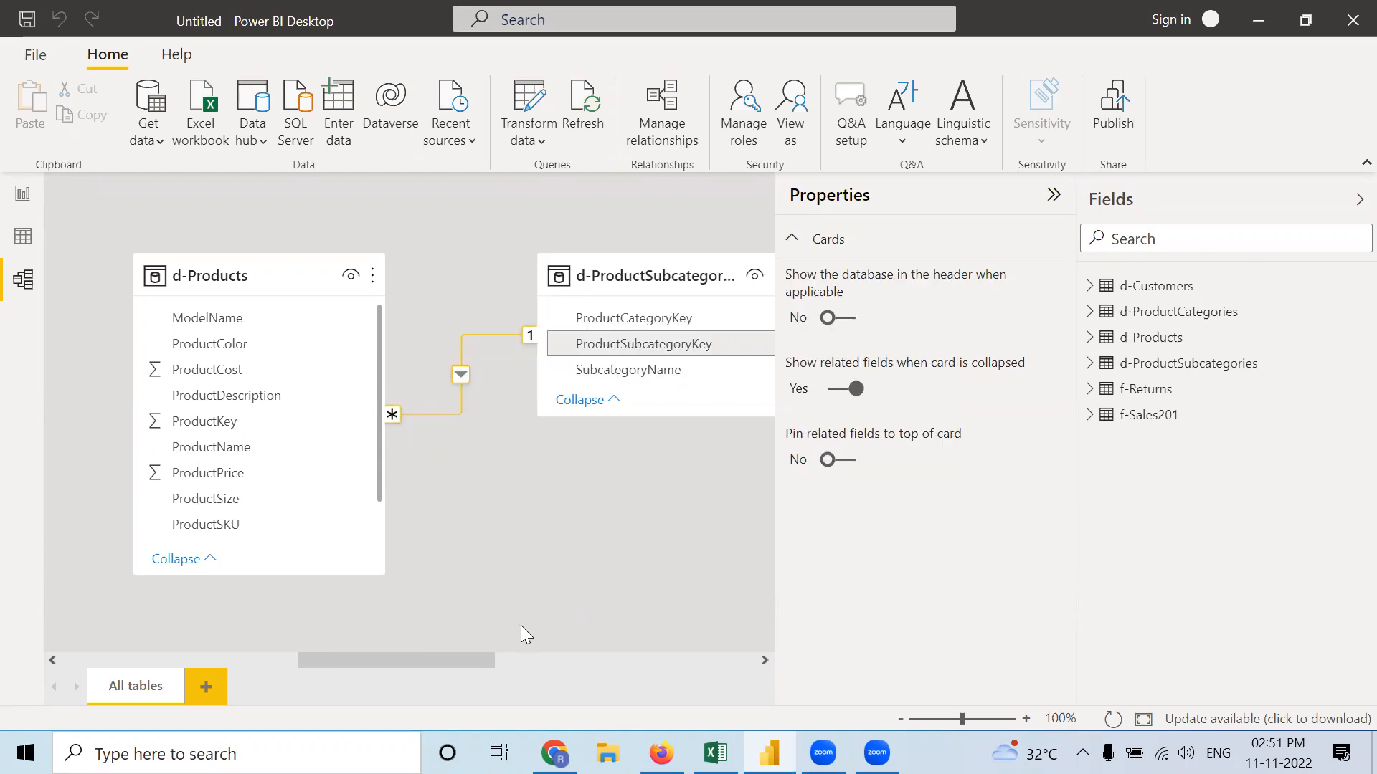
Step: Move the f-Returns and f-Sales201 cards out of the table row and place them side by side below the dimension tables
{"action": "left_click_drag", "start_coordinate": [479, 657], "coordinate": [272, 662]}
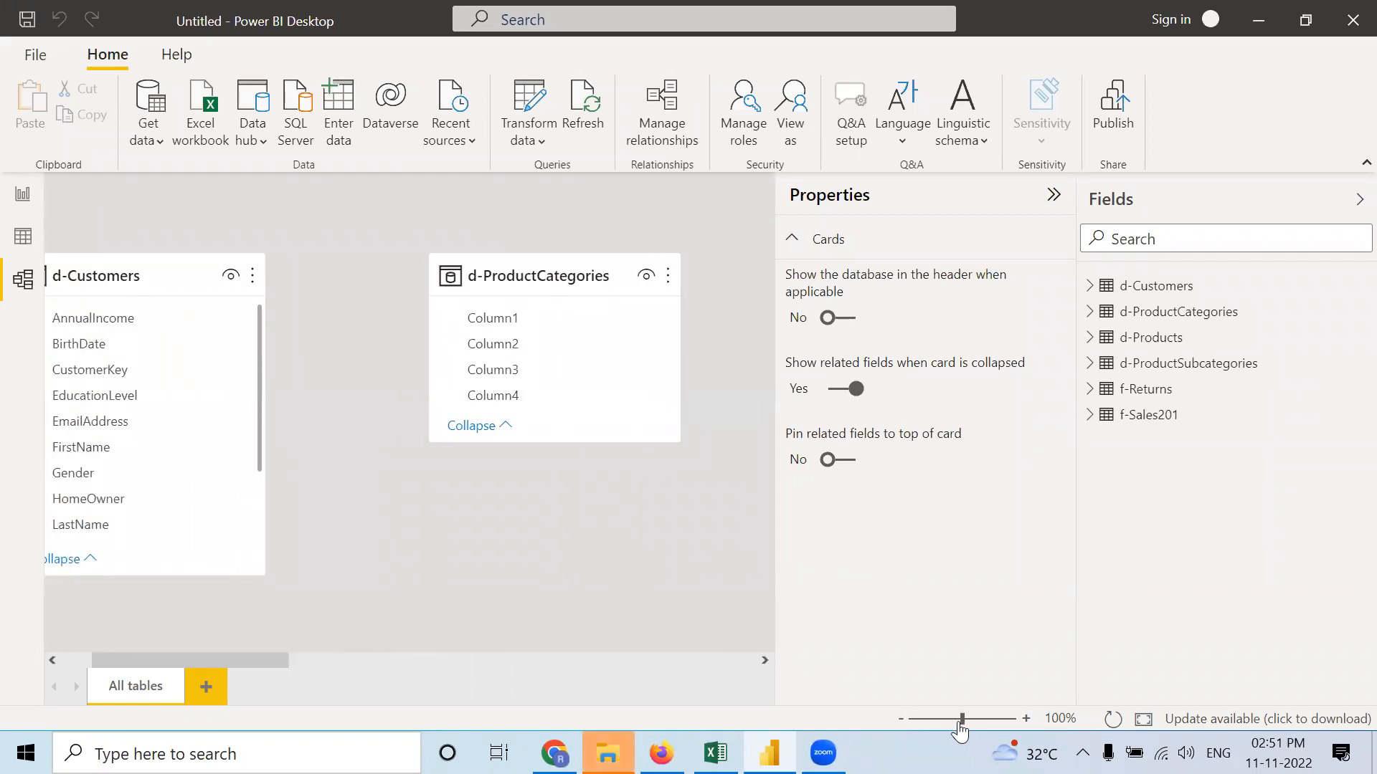
{"action": "left_click_drag", "start_coordinate": [962, 719], "coordinate": [922, 719]}
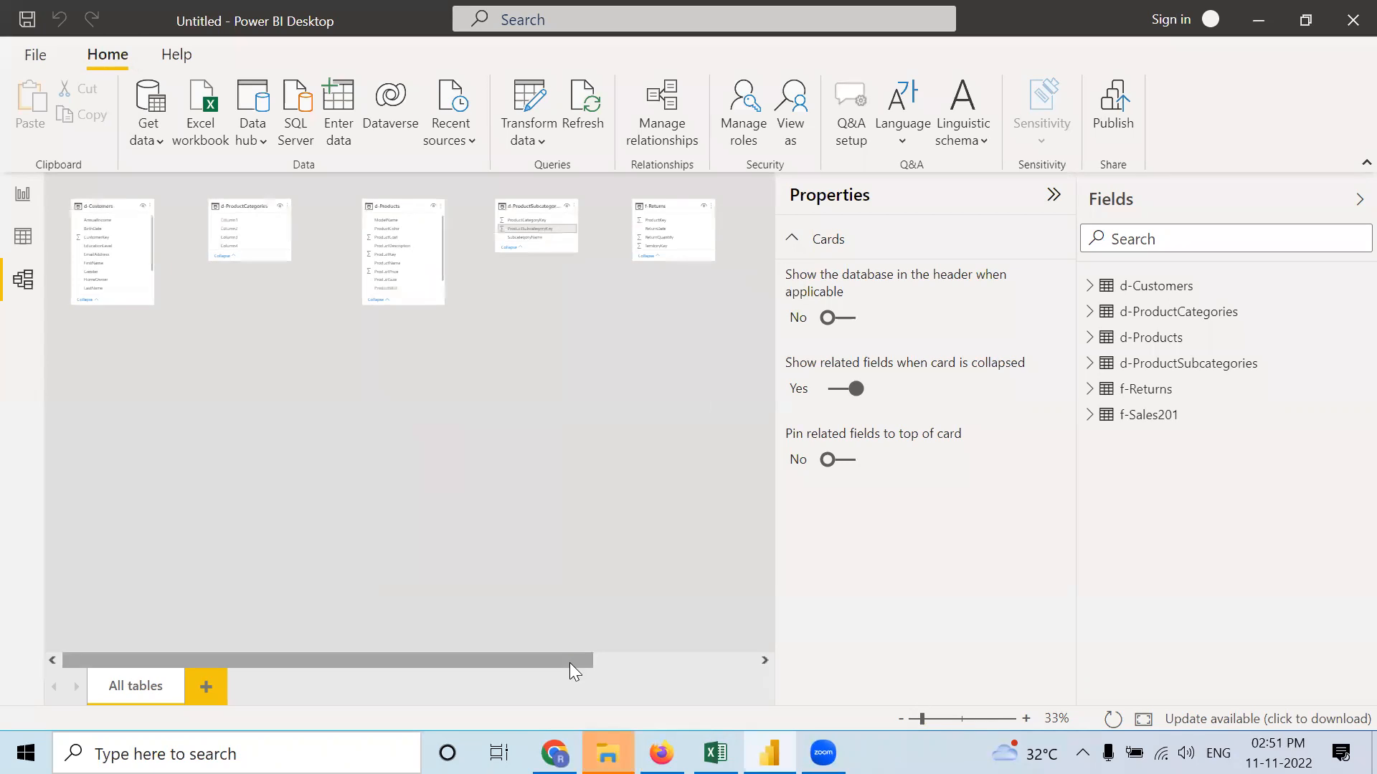
{"action": "left_click_drag", "start_coordinate": [665, 197], "coordinate": [126, 520]}
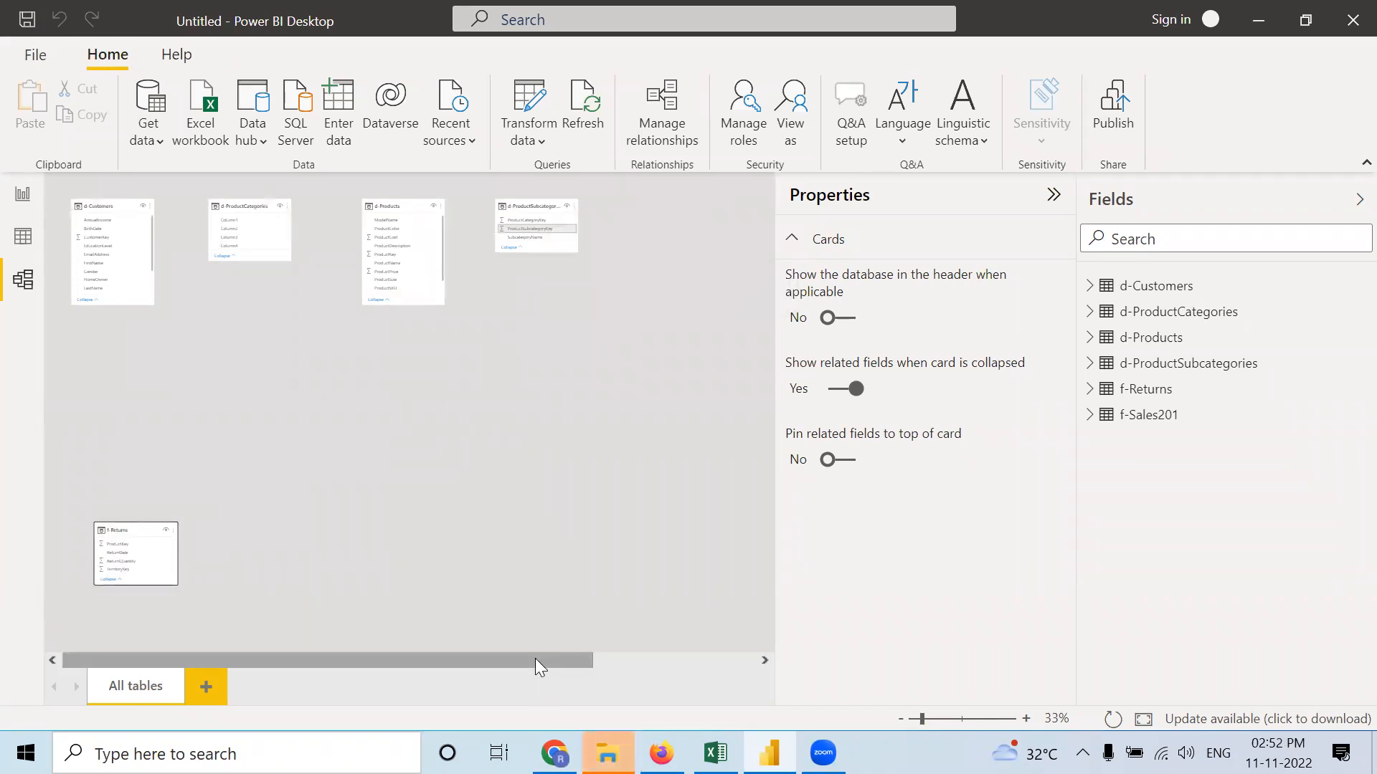
{"action": "left_click_drag", "start_coordinate": [534, 659], "coordinate": [641, 659]}
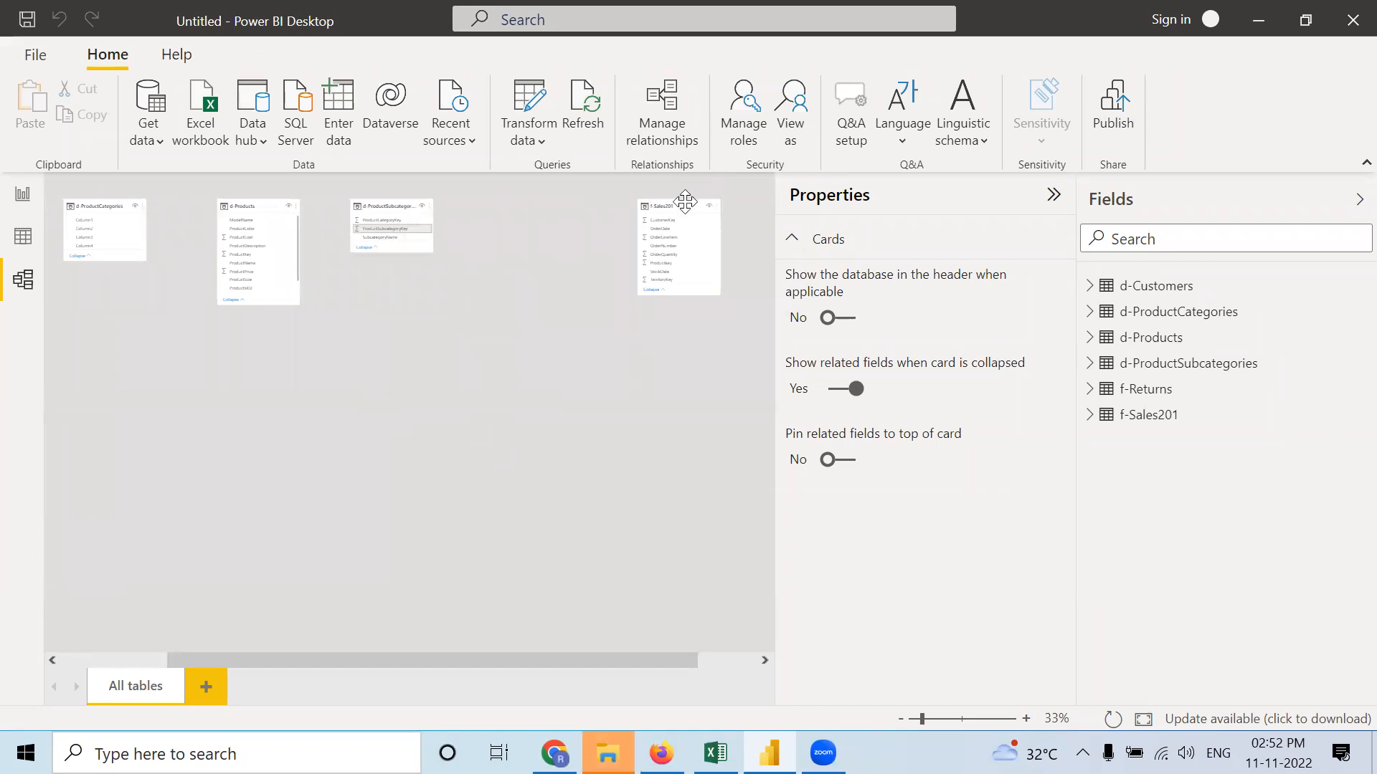
{"action": "left_click_drag", "start_coordinate": [685, 202], "coordinate": [278, 517]}
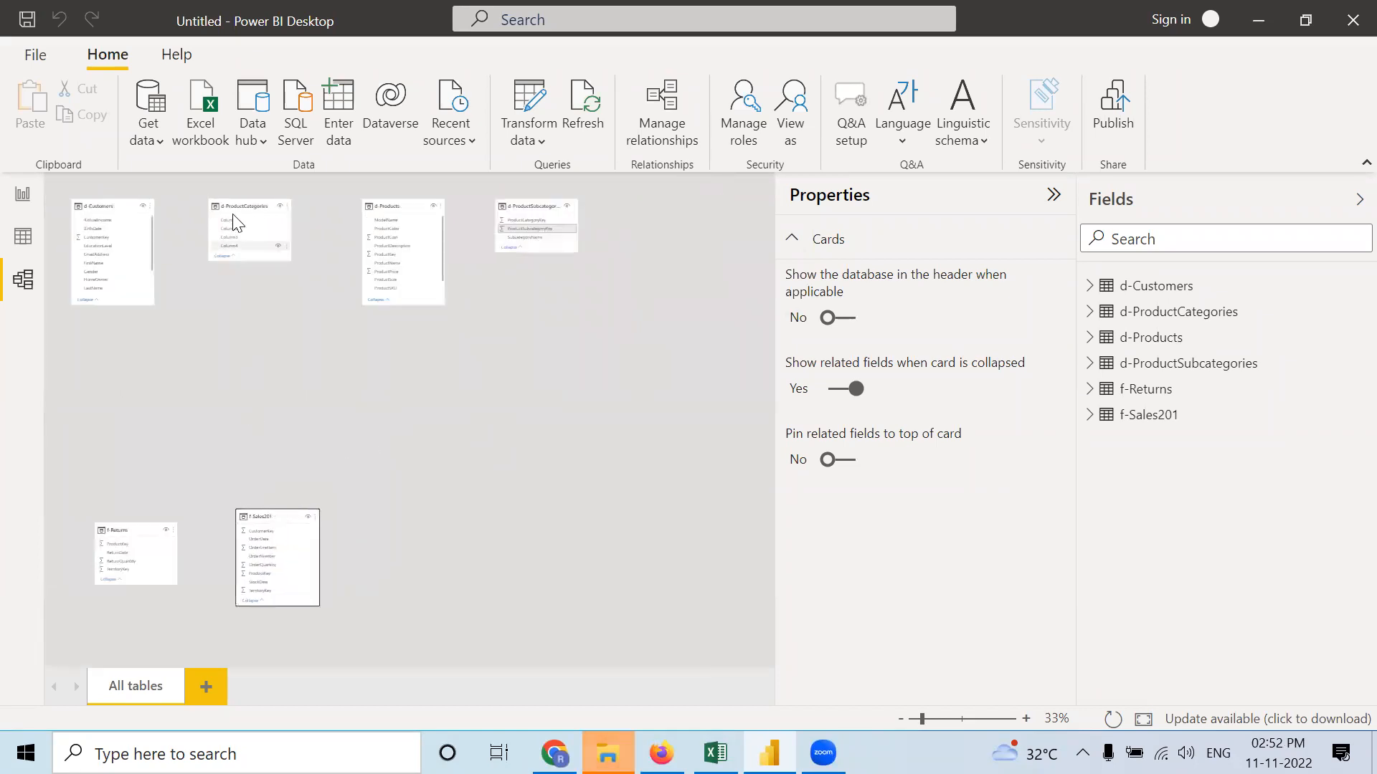
Step: Shift the d-ProductCategories, d-Products and d-ProductSubcategories cards closer together in a row beside d-Customers
{"action": "left_click_drag", "start_coordinate": [239, 207], "coordinate": [199, 207]}
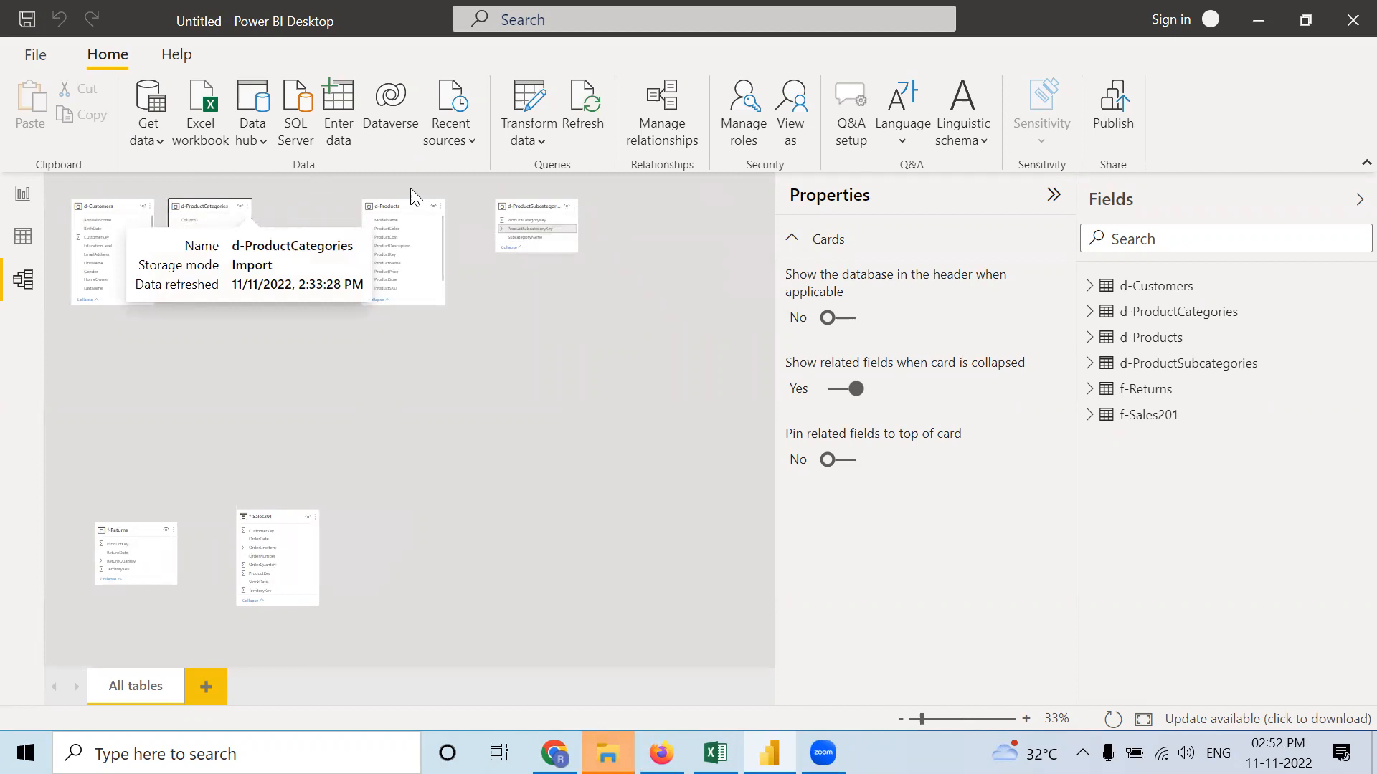
{"action": "left_click_drag", "start_coordinate": [413, 203], "coordinate": [310, 203]}
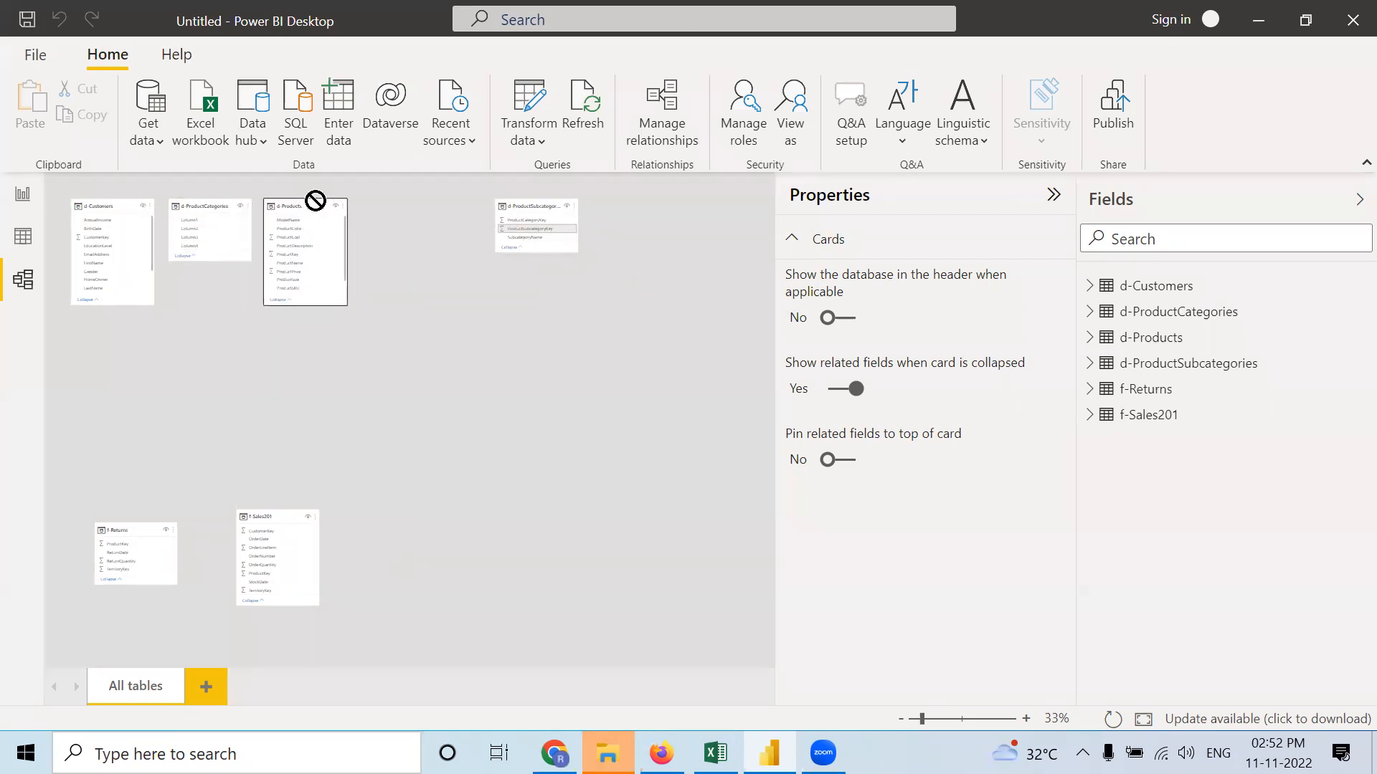
{"action": "left_click_drag", "start_coordinate": [547, 208], "coordinate": [419, 213]}
Step: Bring the f-Returns and f-Sales201 cards nearer to the dimension row, and lengthen the d-Customers and d-Products cards to show all fields
{"action": "left_click_drag", "start_coordinate": [136, 528], "coordinate": [97, 497]}
{"action": "left_click_drag", "start_coordinate": [270, 509], "coordinate": [253, 428]}
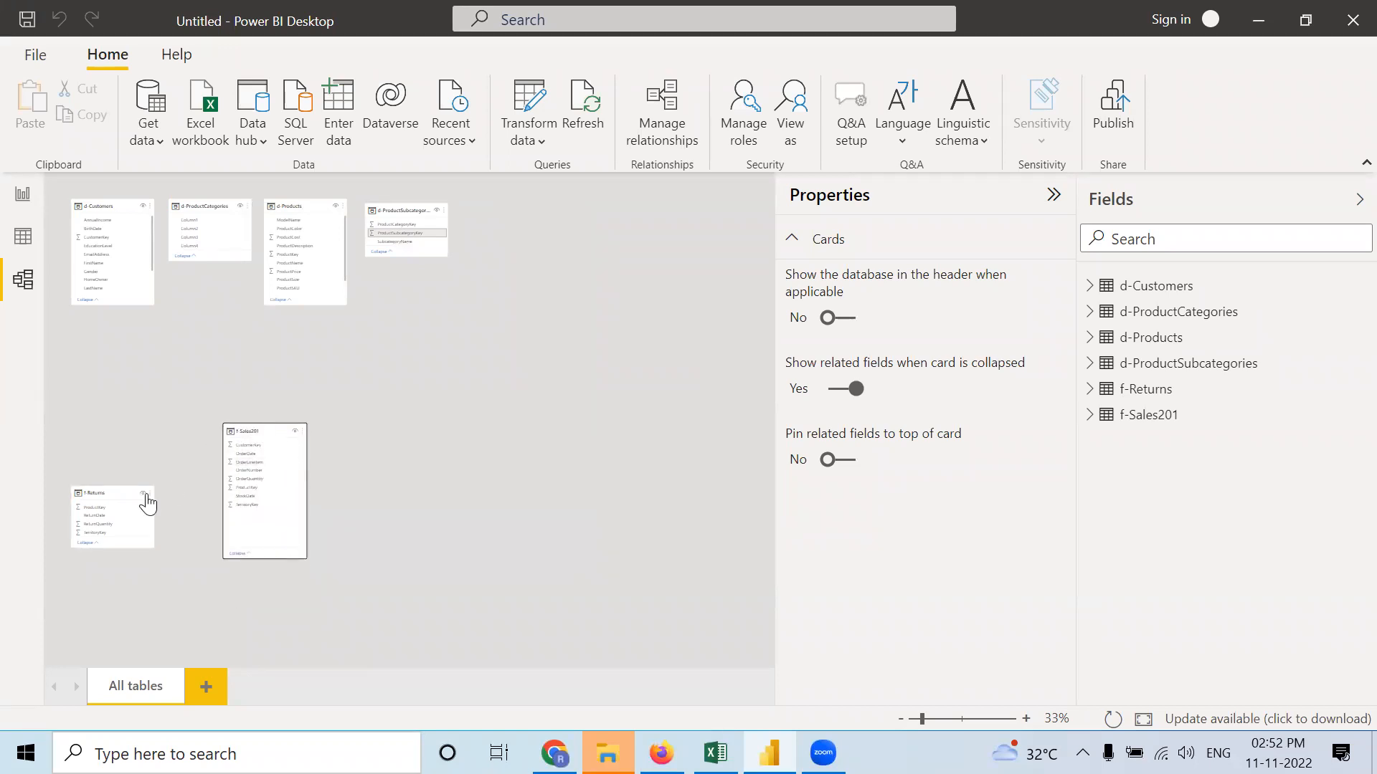
{"action": "left_click_drag", "start_coordinate": [130, 488], "coordinate": [141, 419]}
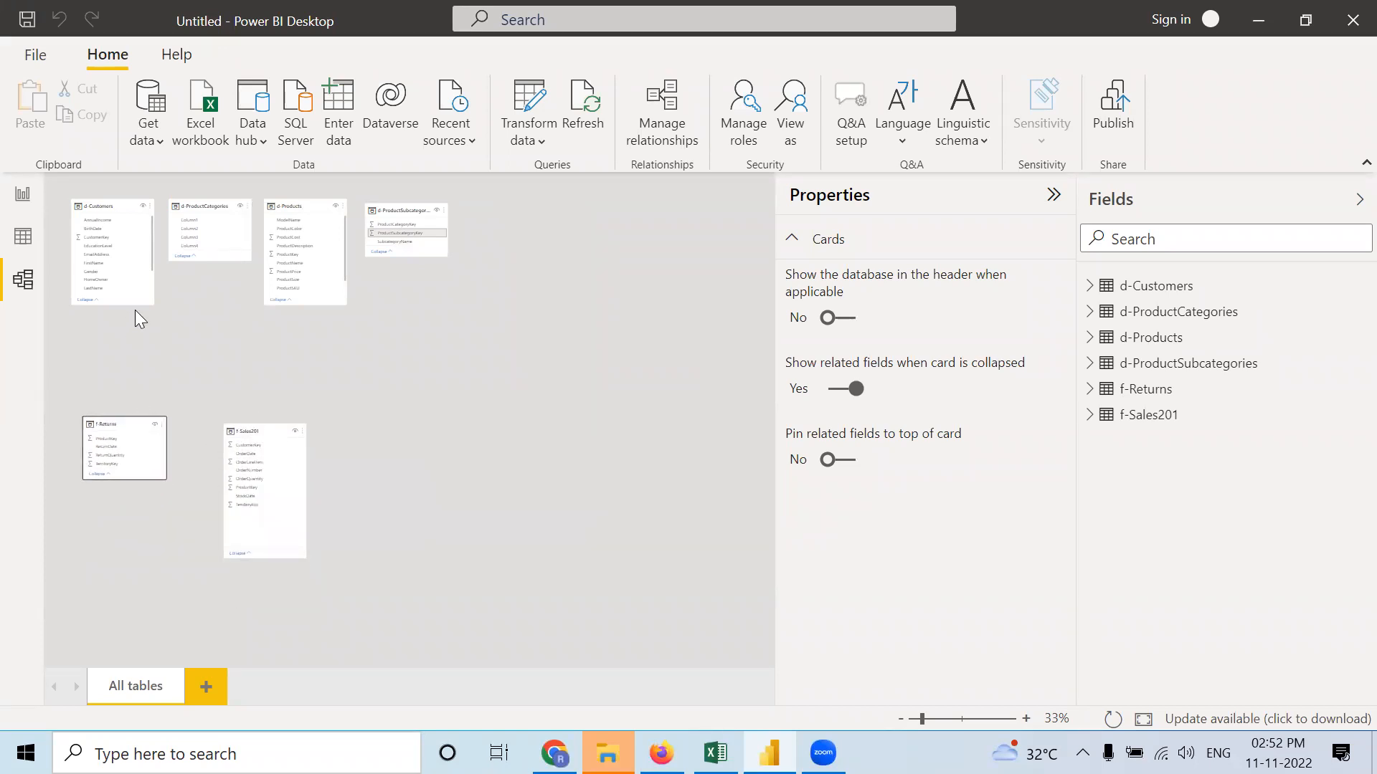
{"action": "left_click_drag", "start_coordinate": [127, 304], "coordinate": [124, 369]}
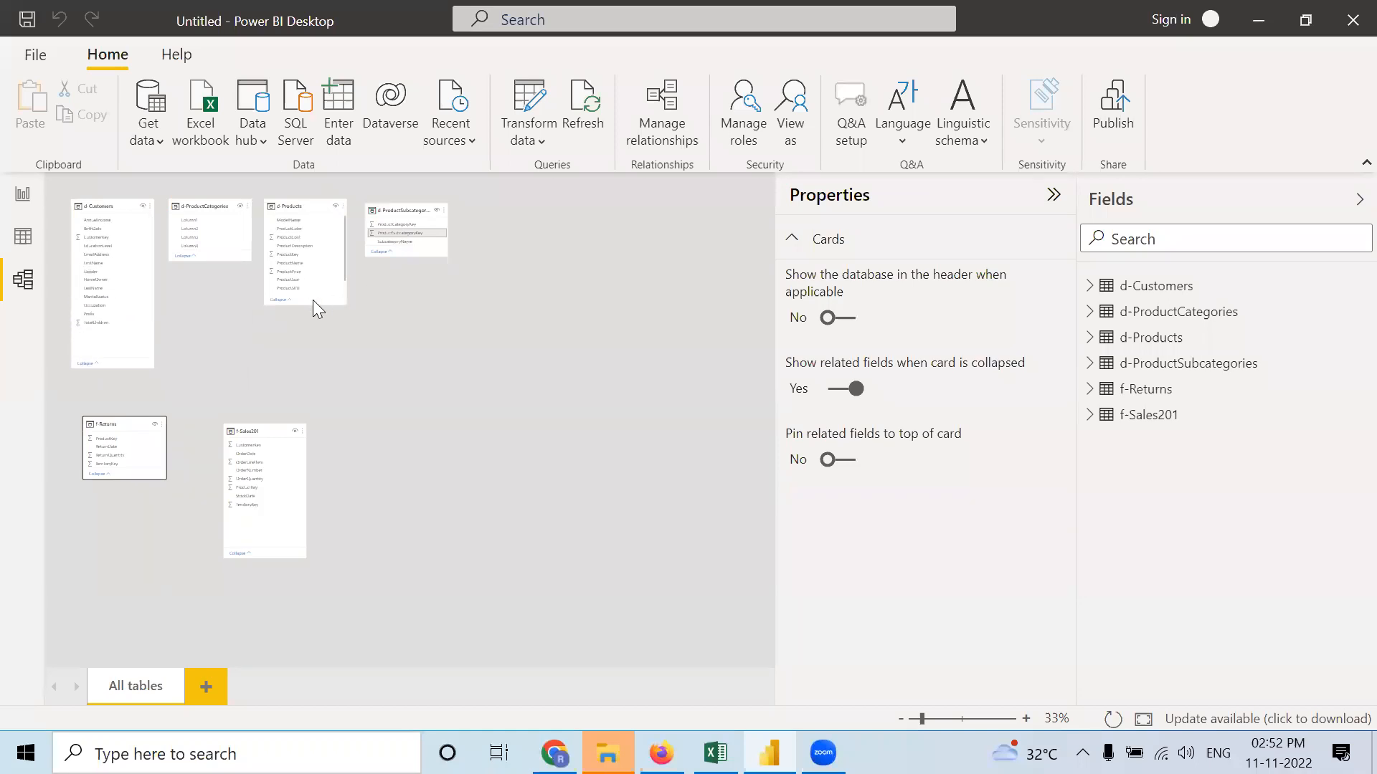
{"action": "left_click_drag", "start_coordinate": [316, 305], "coordinate": [322, 363]}
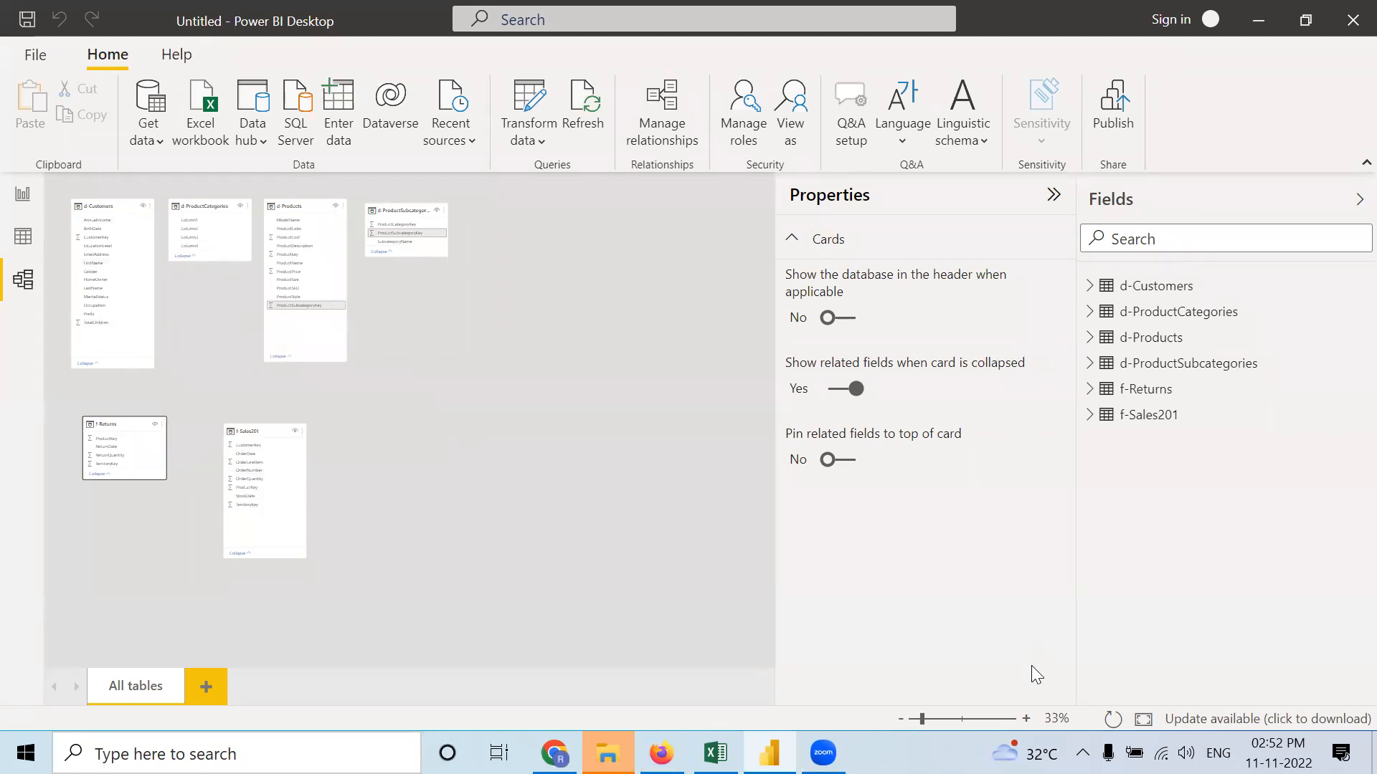
Step: Create a relationship from CustomerKey in d-Customers to CustomerKey in f-Sales201
{"action": "left_click_drag", "start_coordinate": [923, 719], "coordinate": [935, 721]}
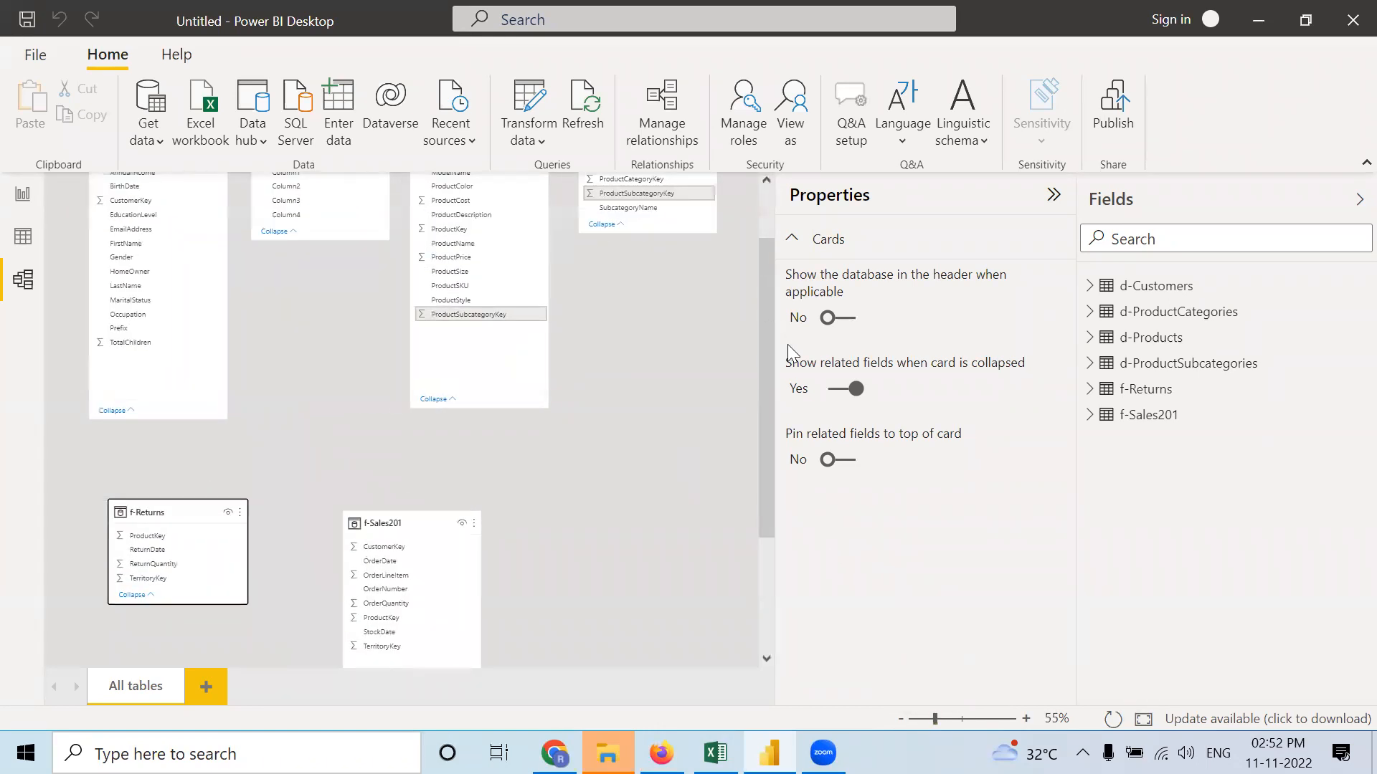
{"action": "scroll", "coordinate": [757, 363], "scroll_direction": "up", "scroll_amount": 2}
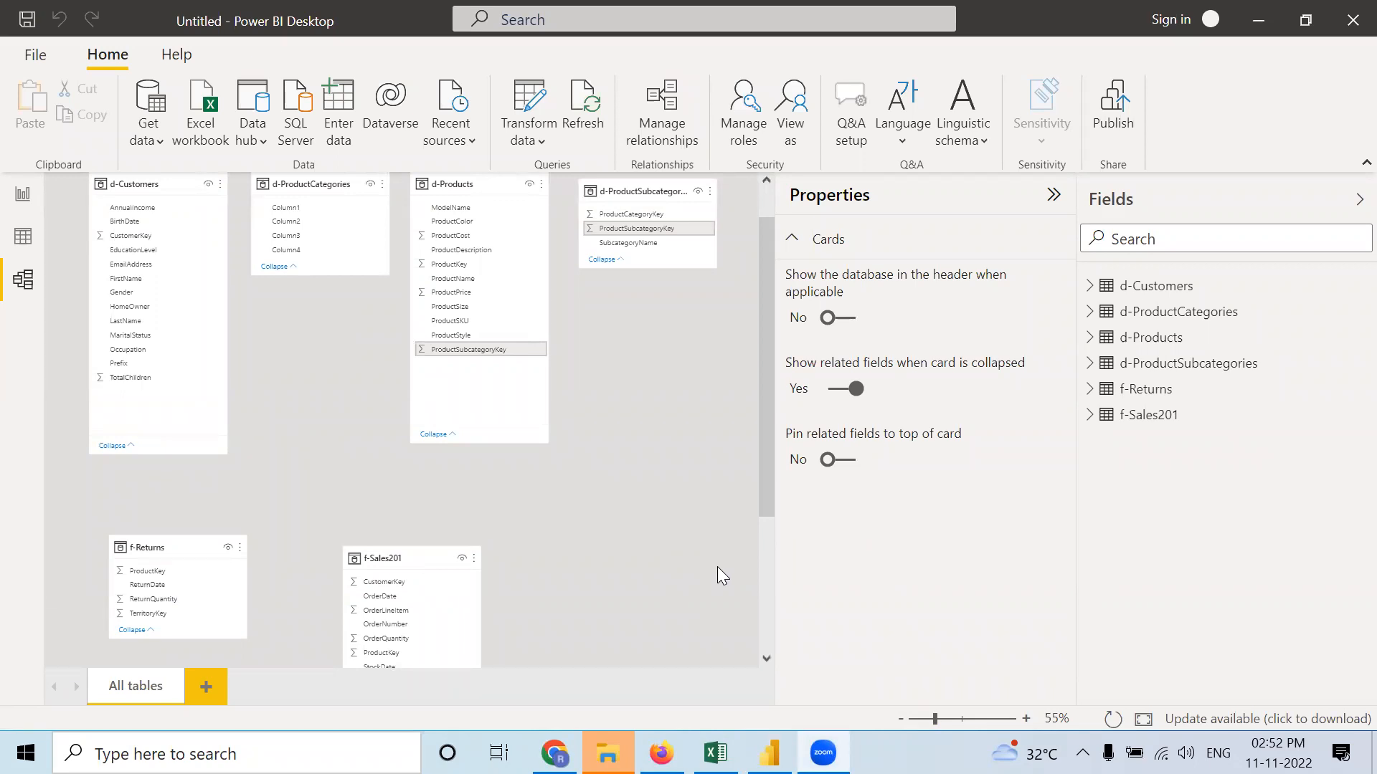
{"action": "left_click", "coordinate": [128, 243]}
{"action": "left_click_drag", "start_coordinate": [128, 244], "coordinate": [379, 583]}
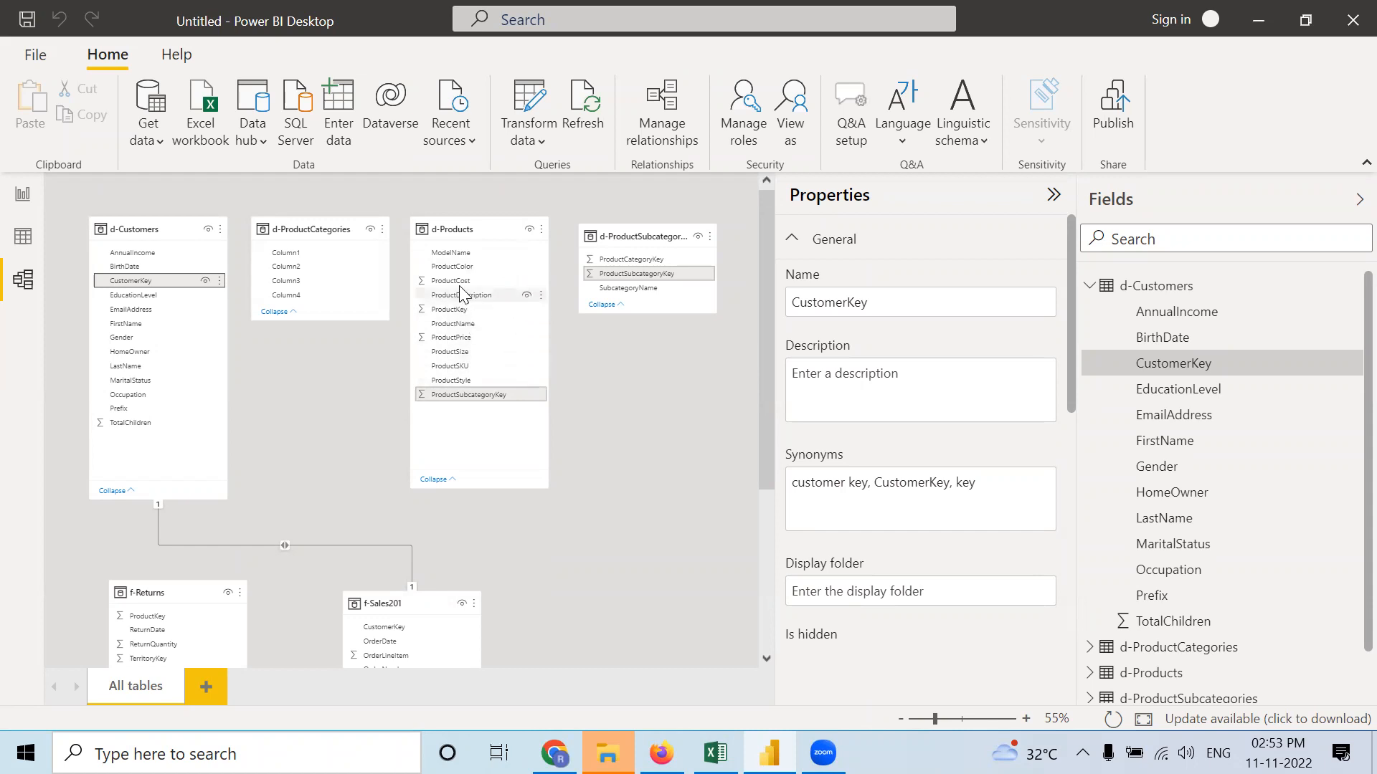
Step: Create a relationship from ProductKey in d-Products to ProductKey in f-Returns
{"action": "left_click", "coordinate": [467, 309]}
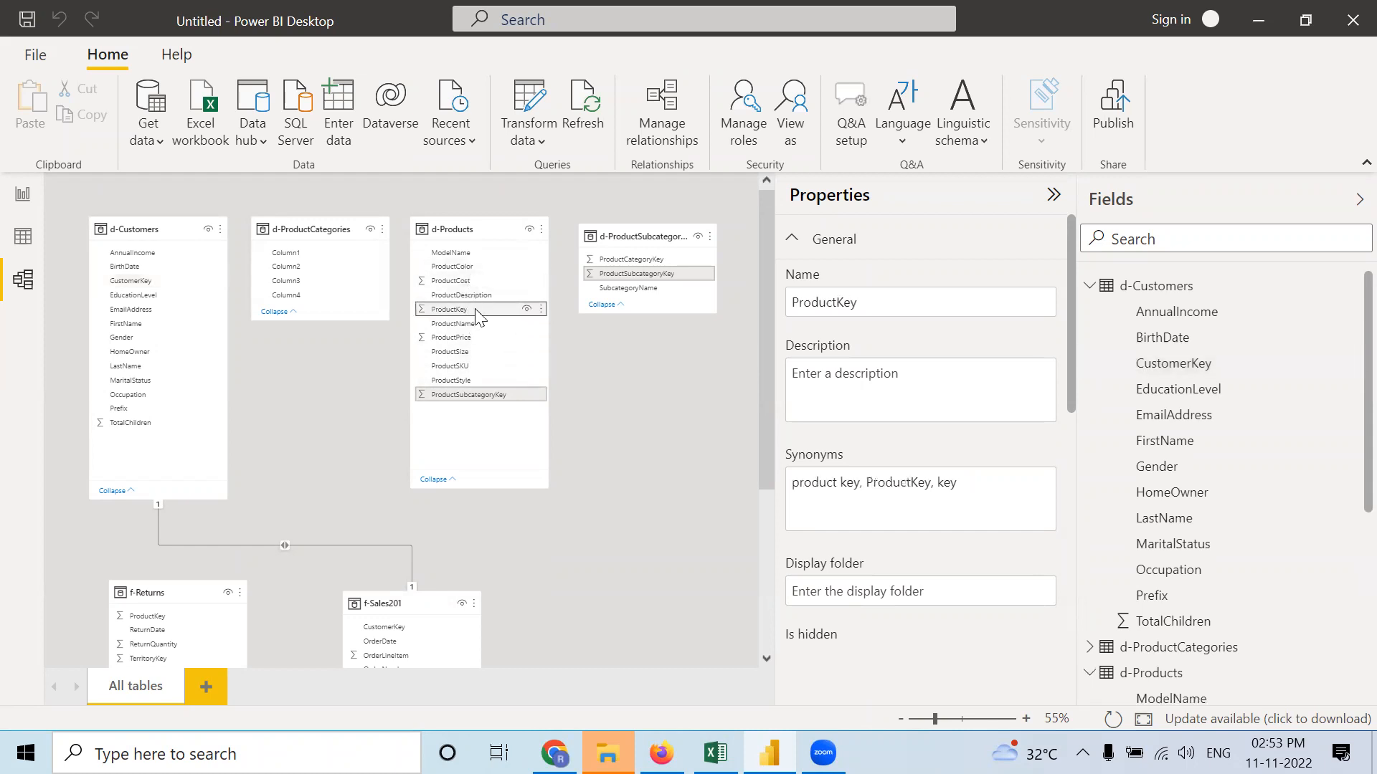
{"action": "left_click_drag", "start_coordinate": [479, 310], "coordinate": [158, 616]}
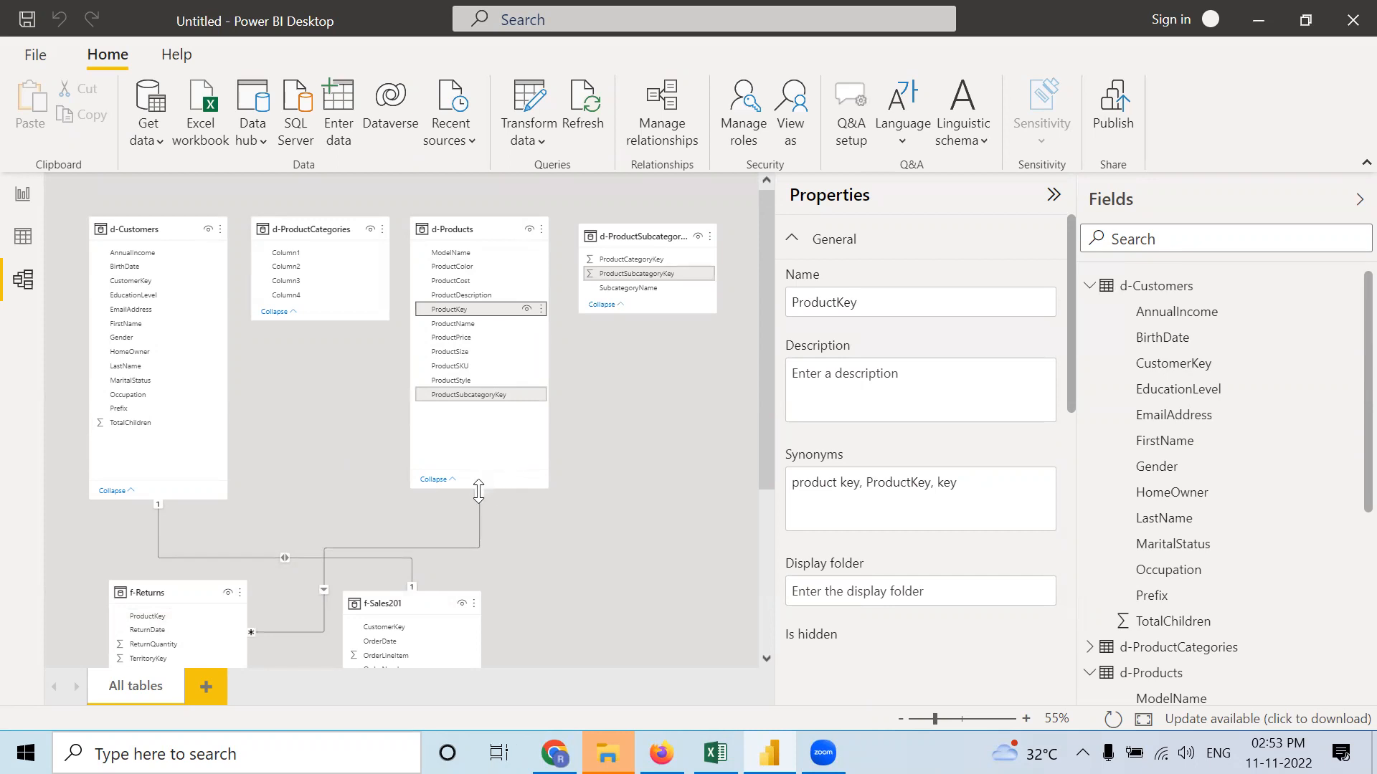
{"action": "left_click", "coordinate": [260, 631]}
{"action": "scroll", "coordinate": [530, 607], "scroll_direction": "down", "scroll_amount": 2}
{"action": "scroll", "coordinate": [529, 608], "scroll_direction": "up", "scroll_amount": 2}
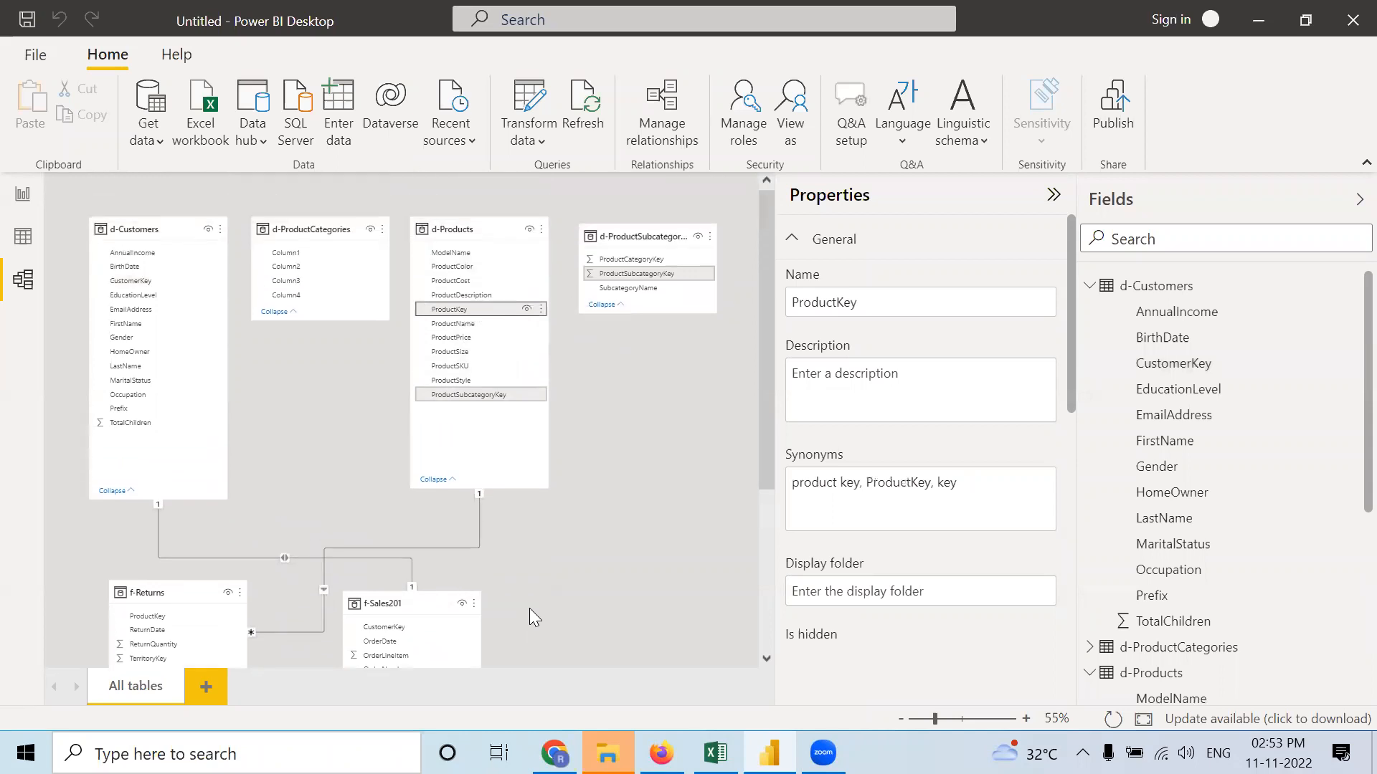
{"action": "left_click", "coordinate": [567, 549]}
{"action": "scroll", "coordinate": [574, 545], "scroll_direction": "down", "scroll_amount": 1}
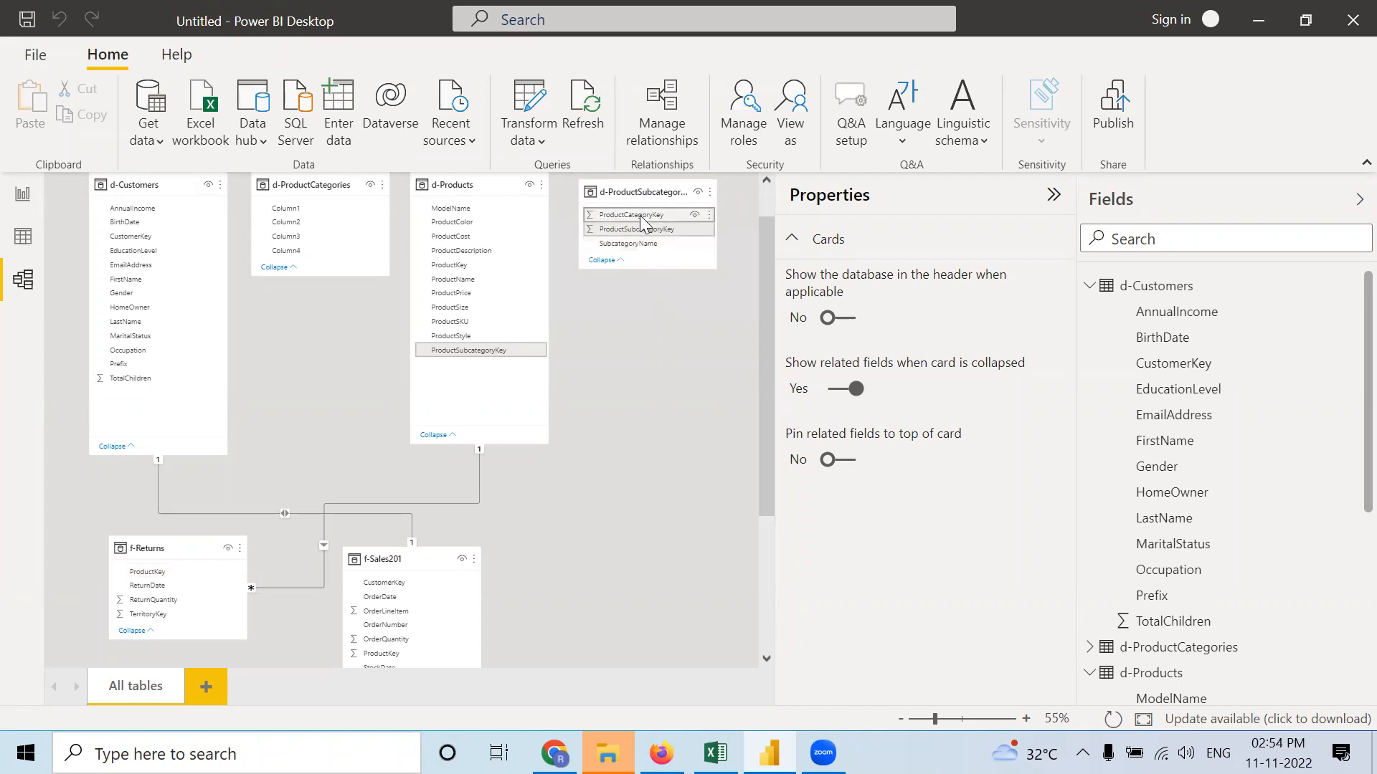
{"action": "left_click_drag", "start_coordinate": [642, 224], "coordinate": [176, 576]}
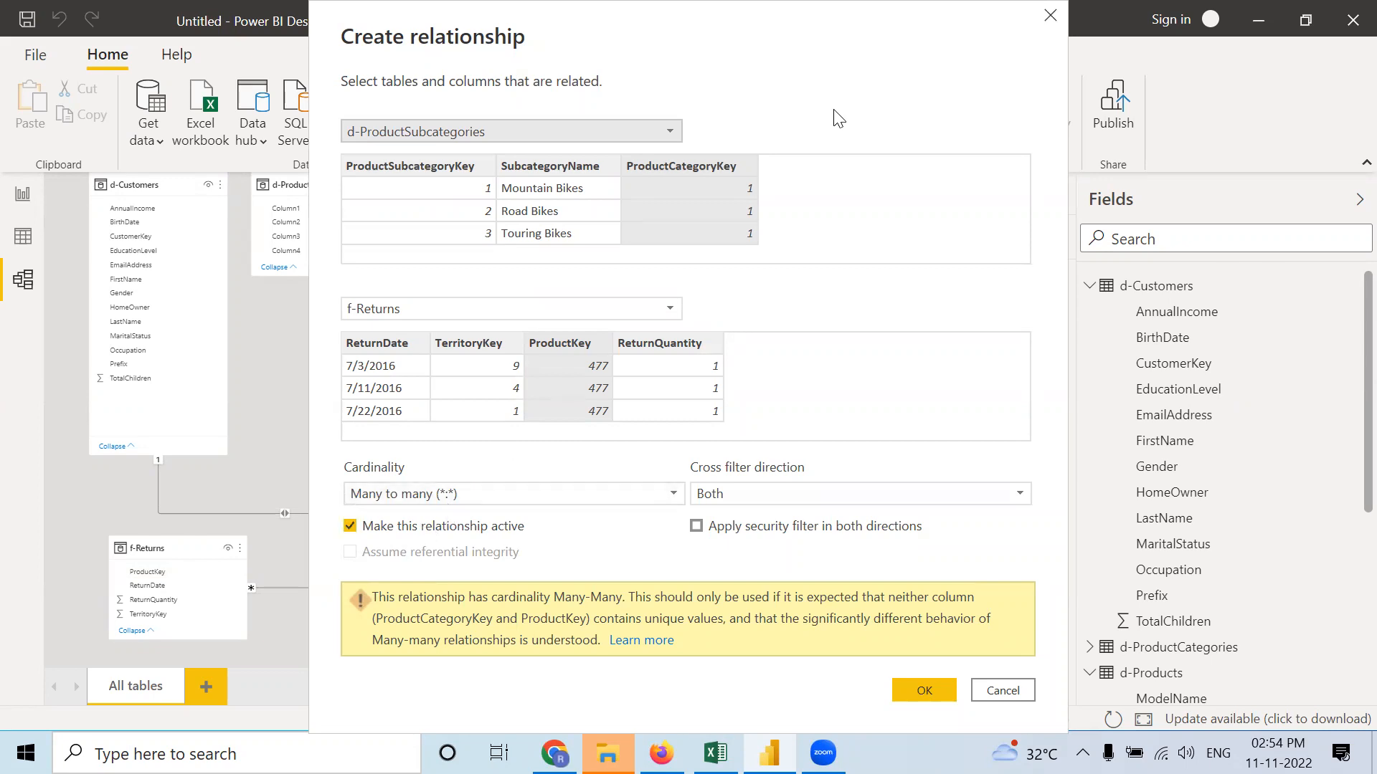
{"action": "left_click", "coordinate": [1002, 692]}
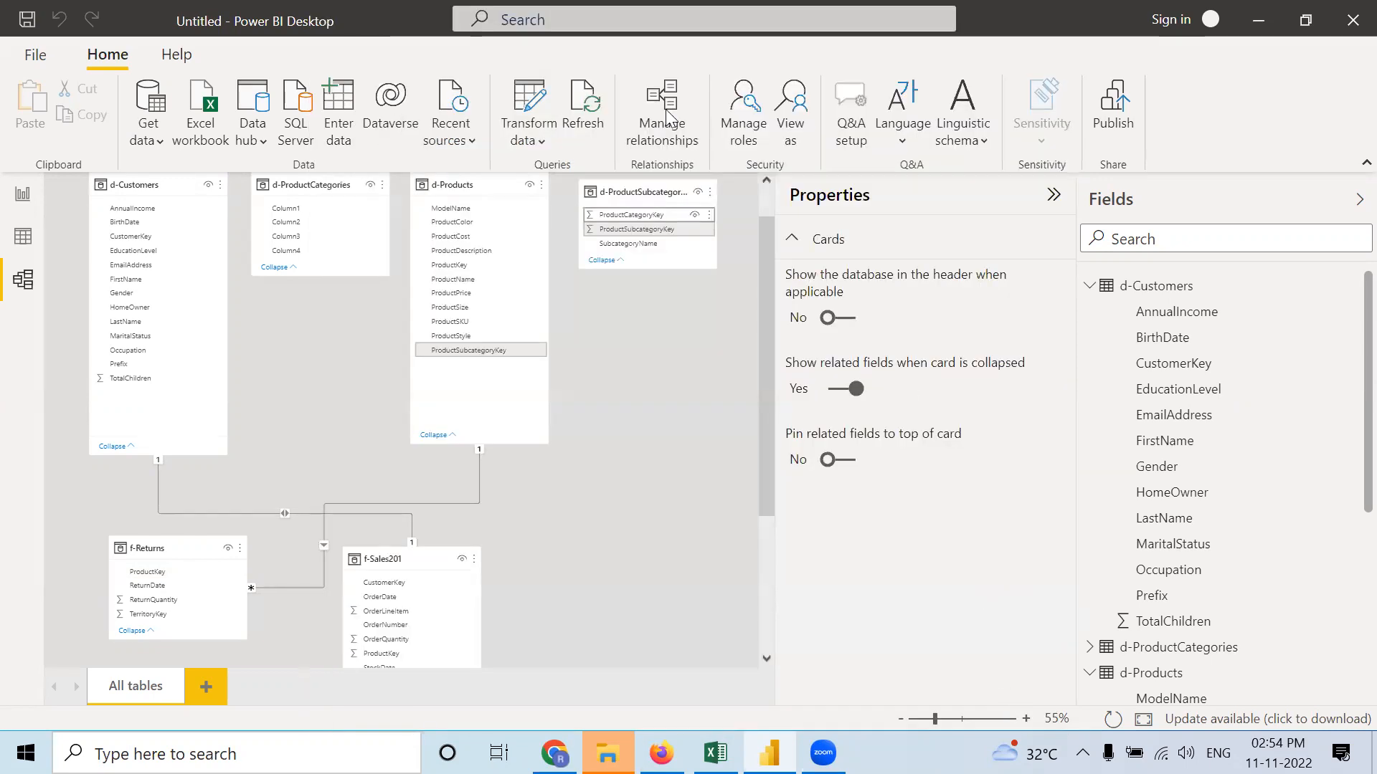
Step: Create a relationship from ProductSubcategoryKey in d-ProductSubcategories to ProductKey in f-Returns
{"action": "left_click_drag", "start_coordinate": [591, 231], "coordinate": [629, 228]}
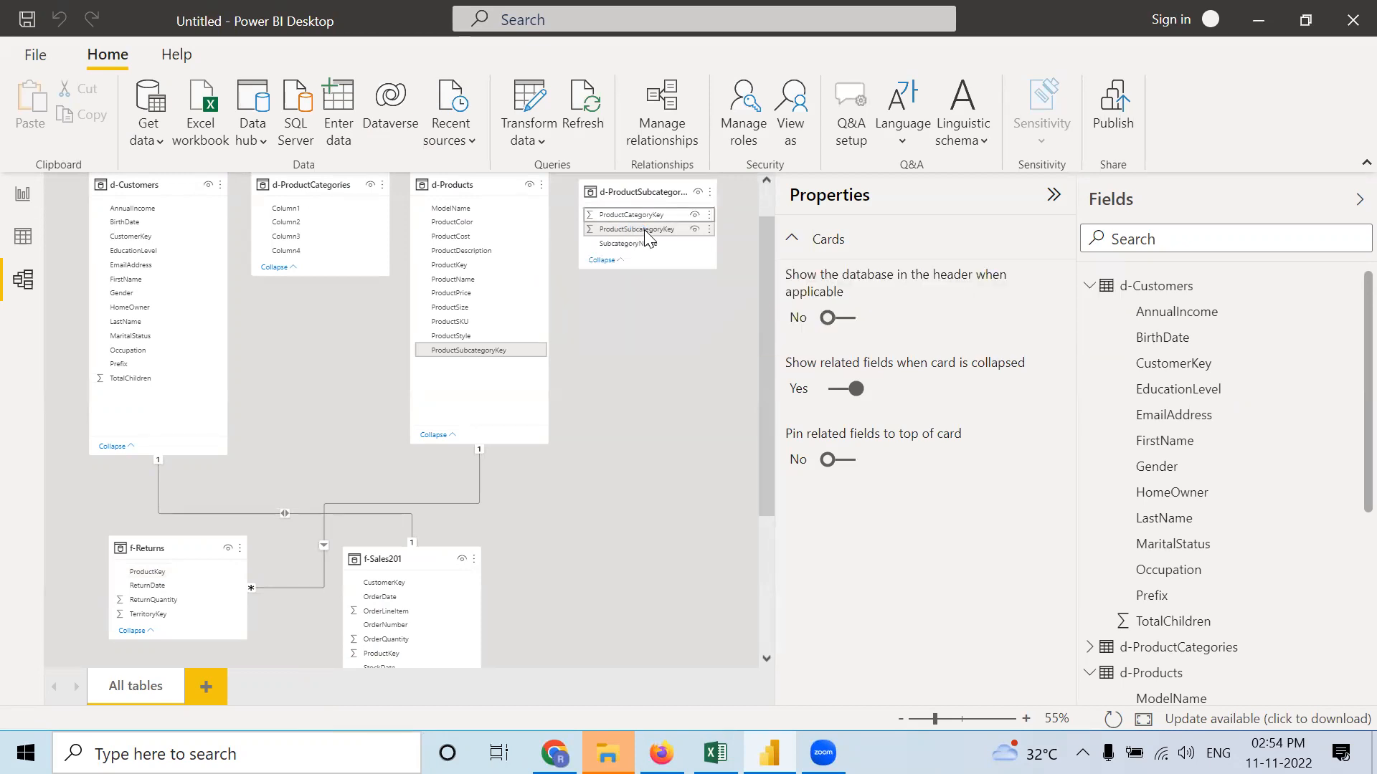
{"action": "left_click_drag", "start_coordinate": [646, 237], "coordinate": [183, 580]}
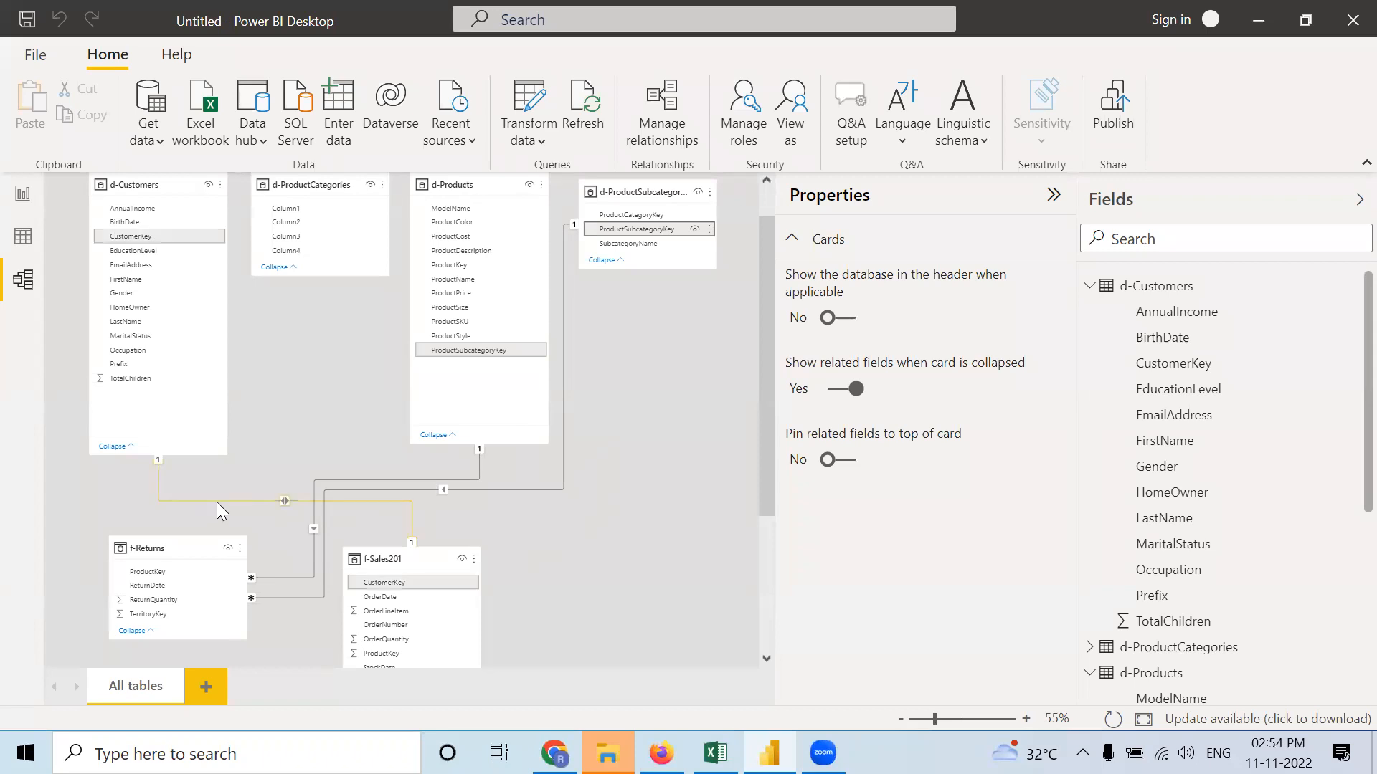
Step: Examine the CustomerKey fields of d-Customers and f-Sales201 in the model, and check which f-Returns and f-Sales201 fields report view lists
{"action": "left_click", "coordinate": [147, 236]}
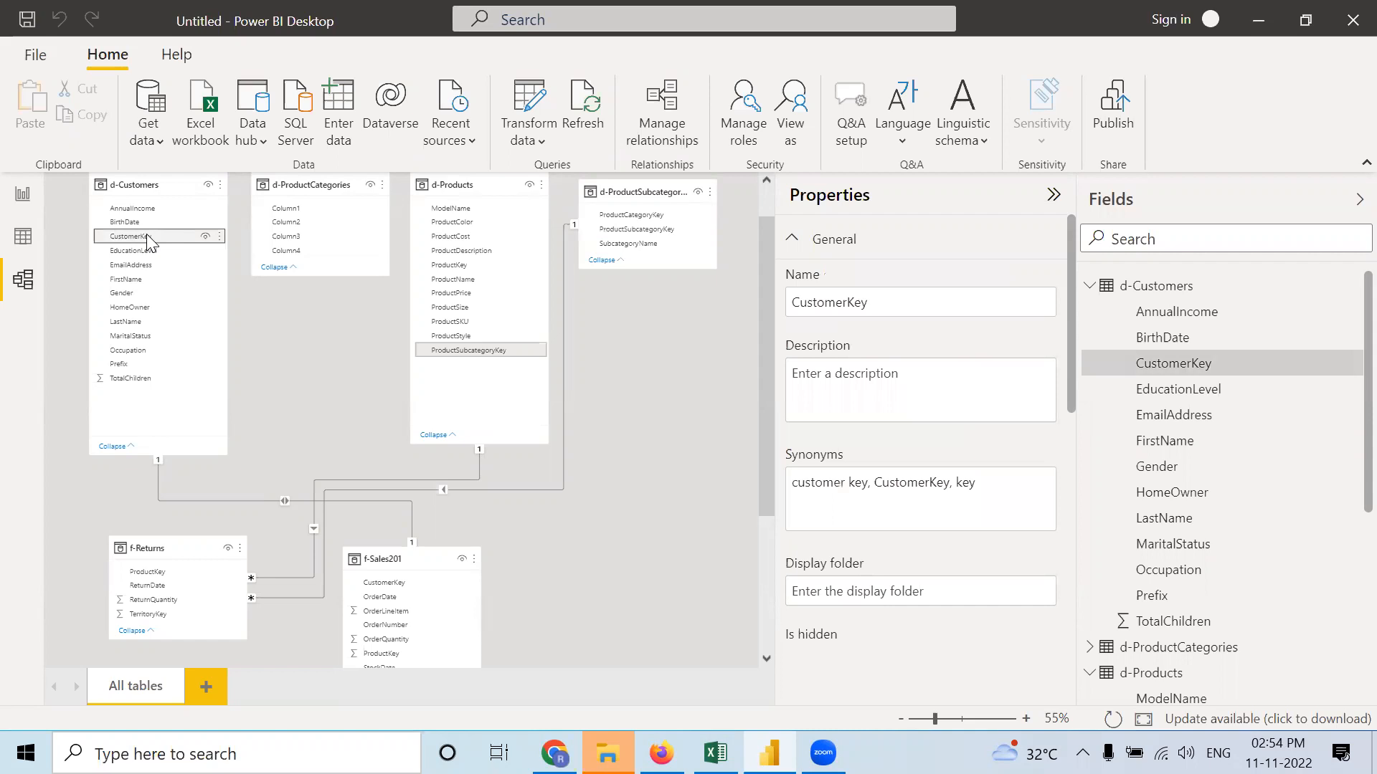
{"action": "left_click", "coordinate": [409, 583]}
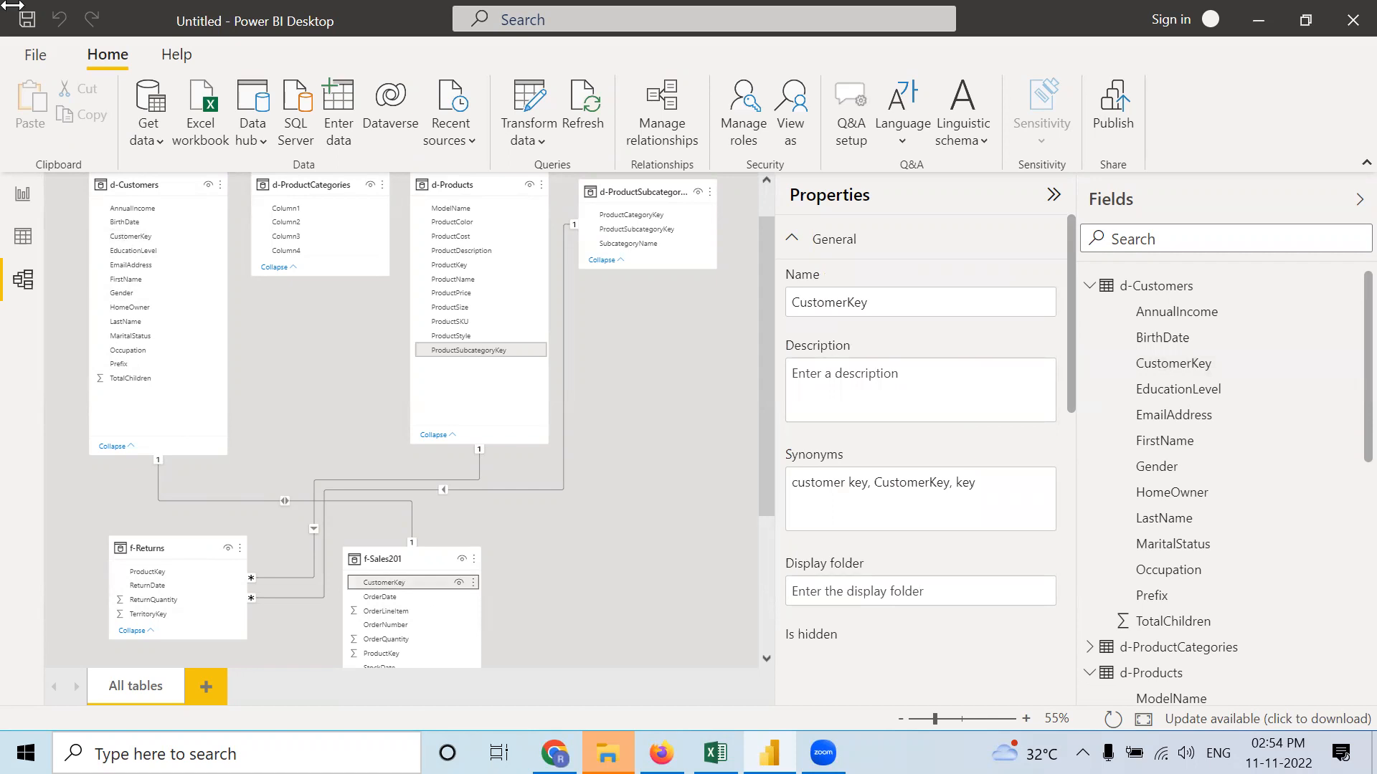
{"action": "left_click", "coordinate": [23, 194]}
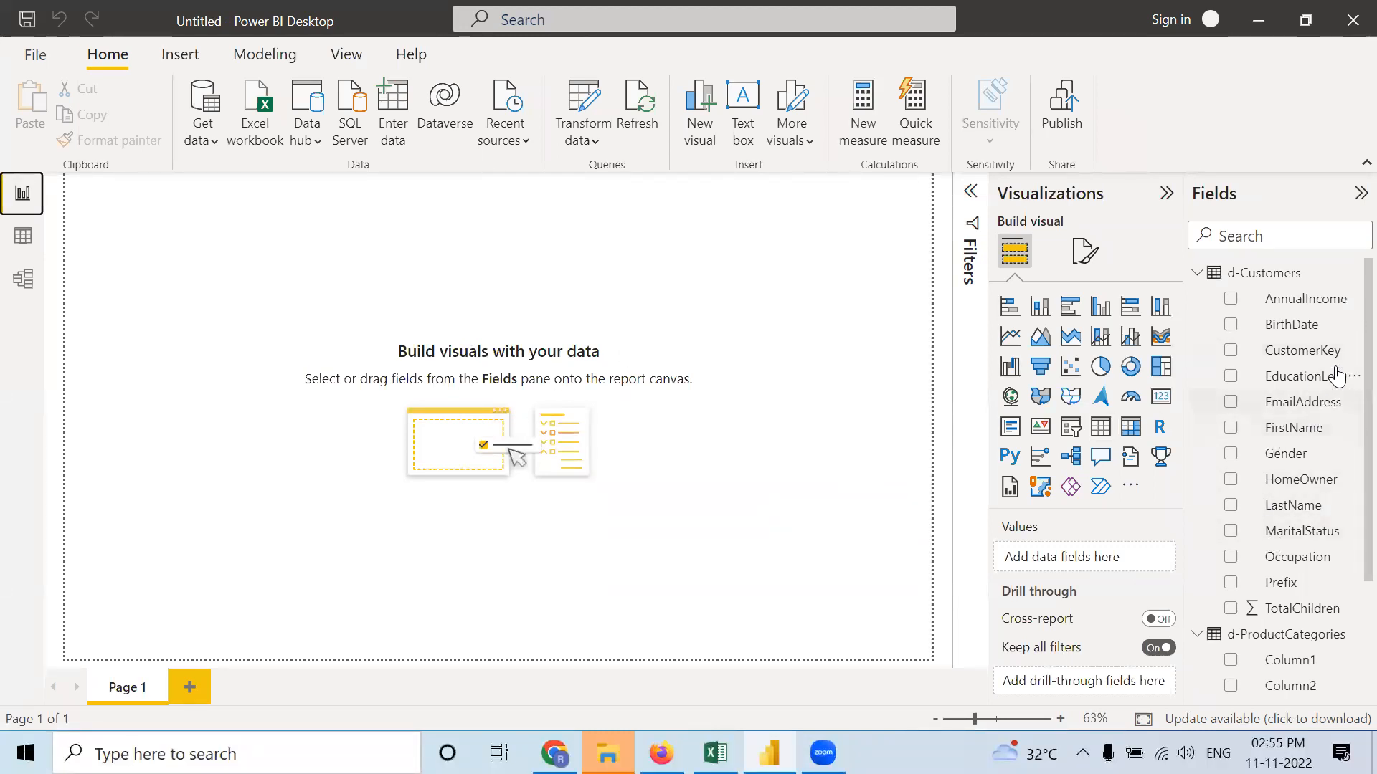
{"action": "left_click", "coordinate": [1307, 353]}
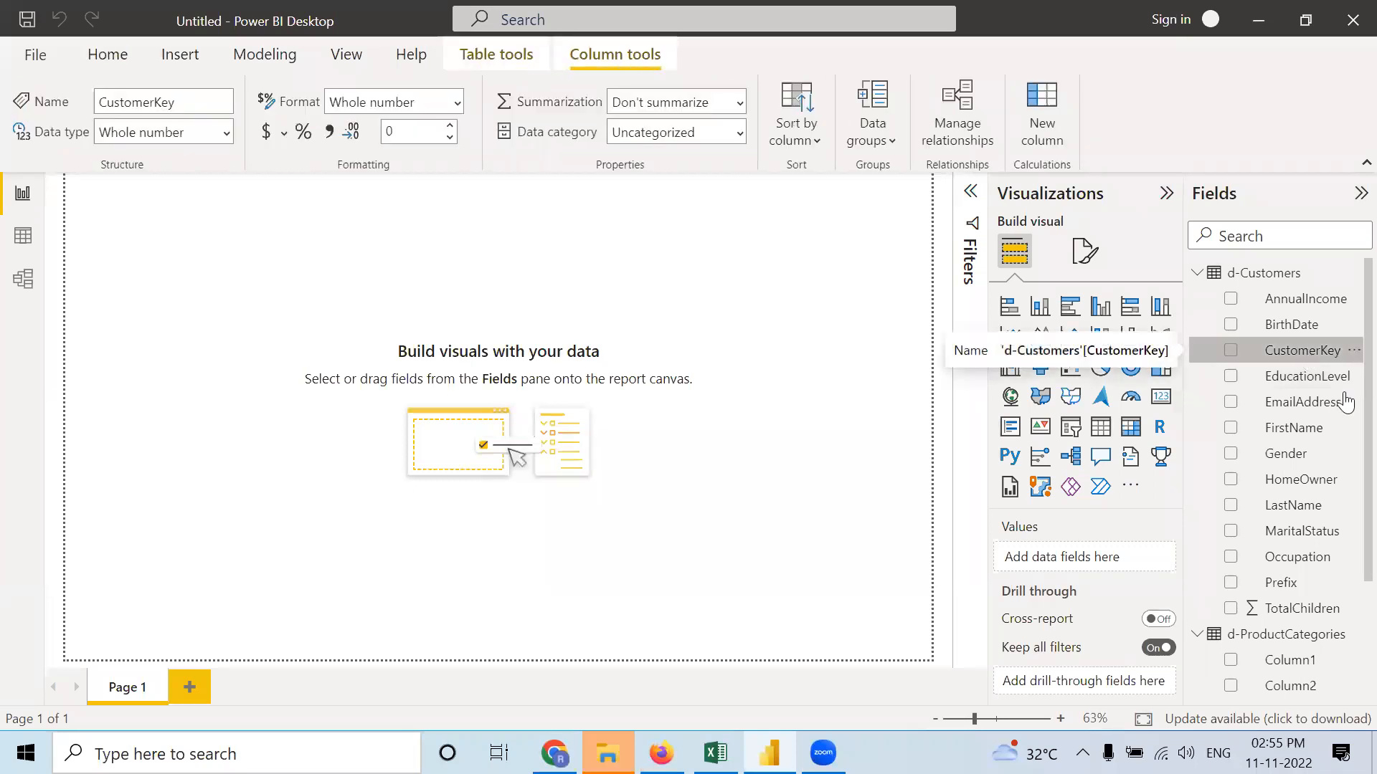
{"action": "scroll", "coordinate": [1347, 498], "scroll_direction": "down", "scroll_amount": 2}
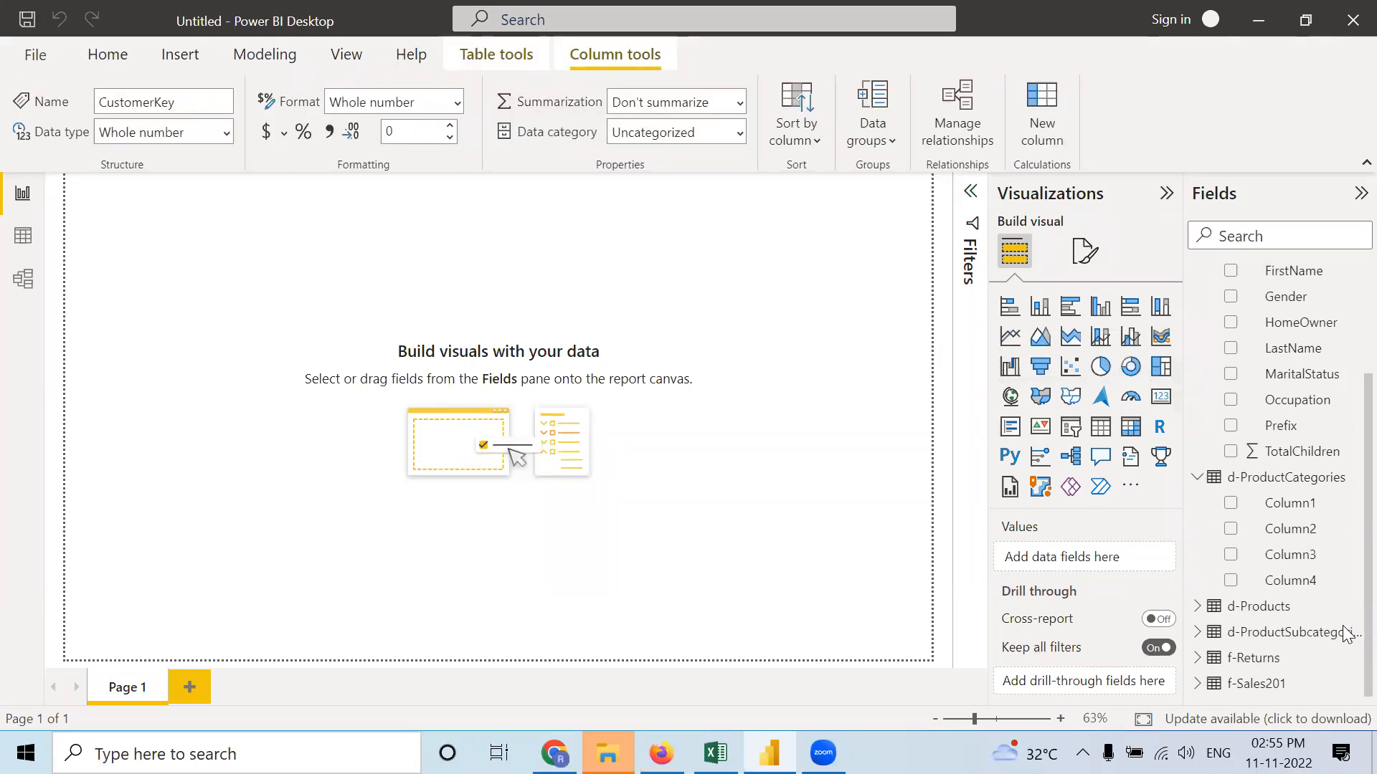
{"action": "left_click", "coordinate": [1198, 659]}
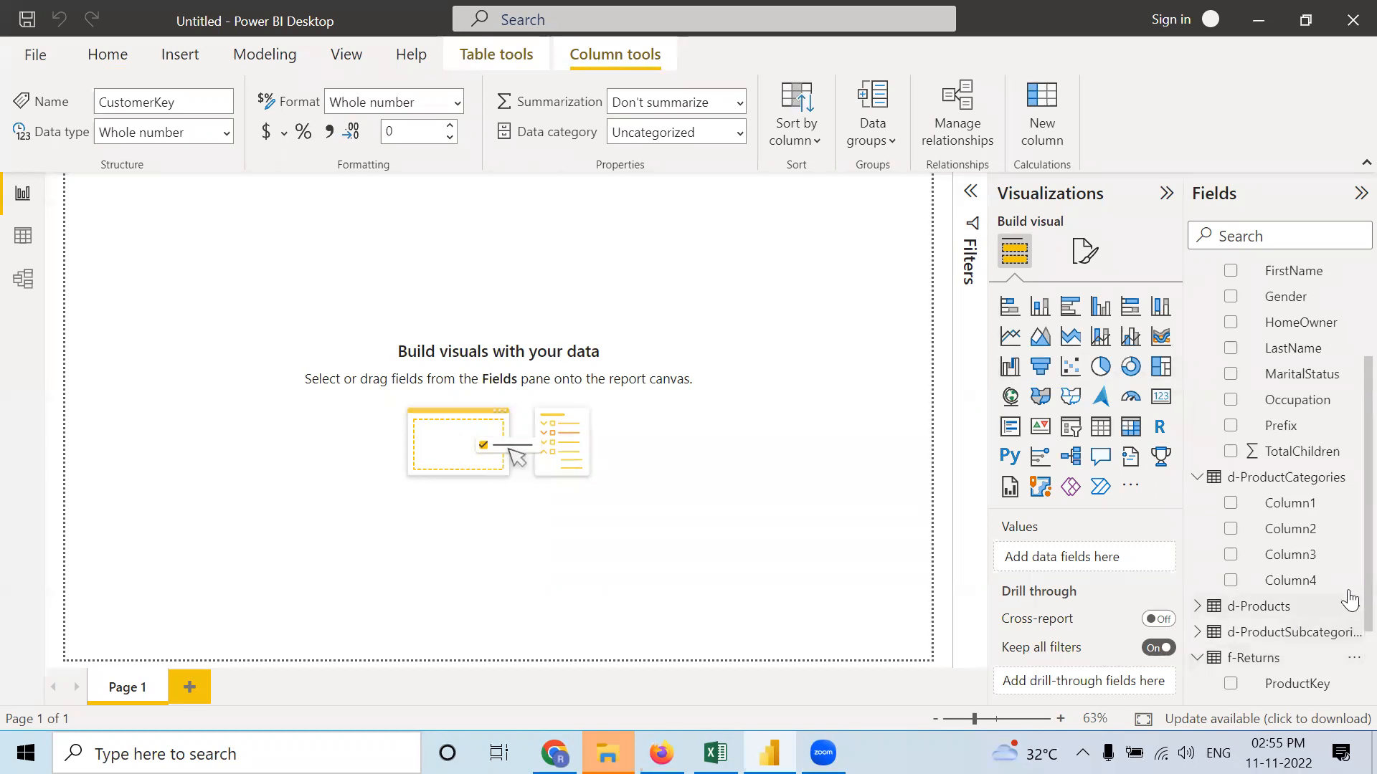
{"action": "scroll", "coordinate": [1347, 603], "scroll_direction": "down", "scroll_amount": 2}
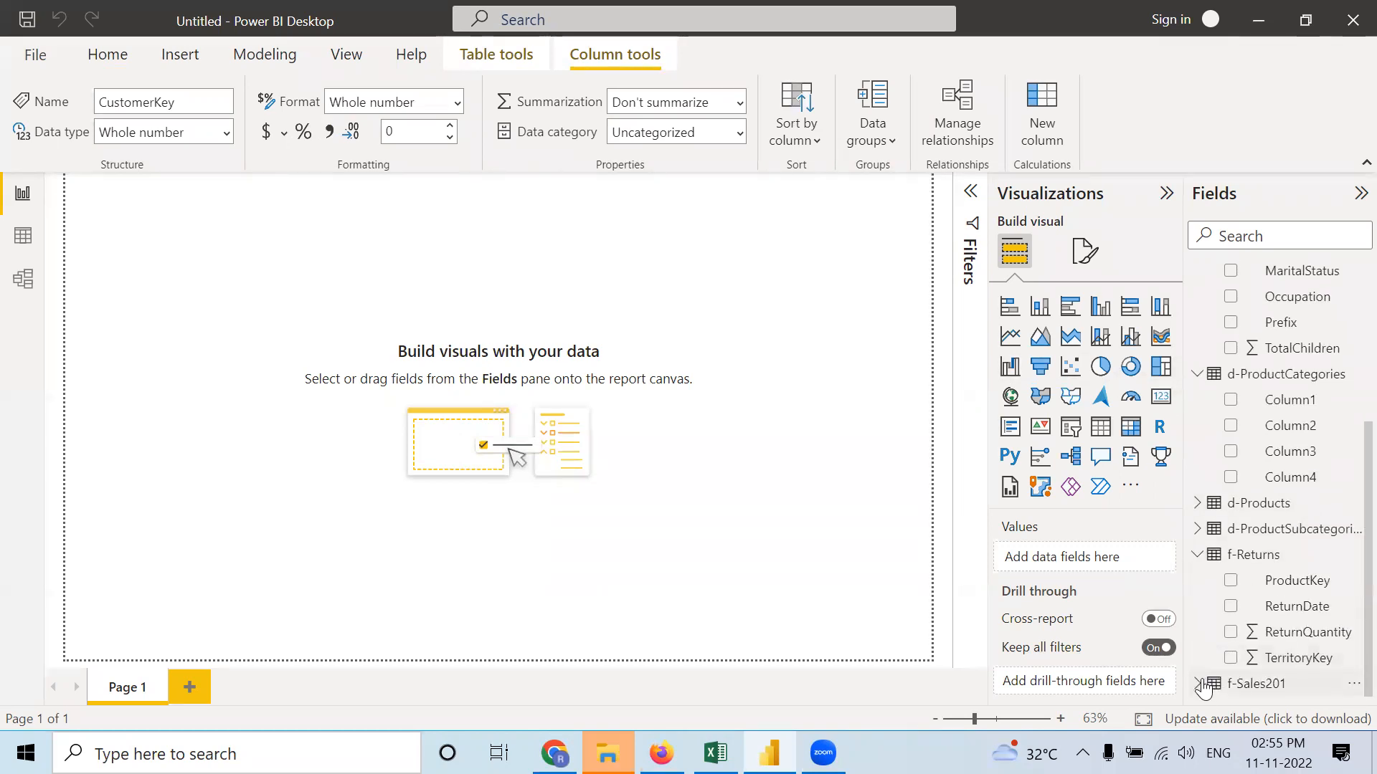
{"action": "scroll", "coordinate": [1341, 595], "scroll_direction": "down", "scroll_amount": 3}
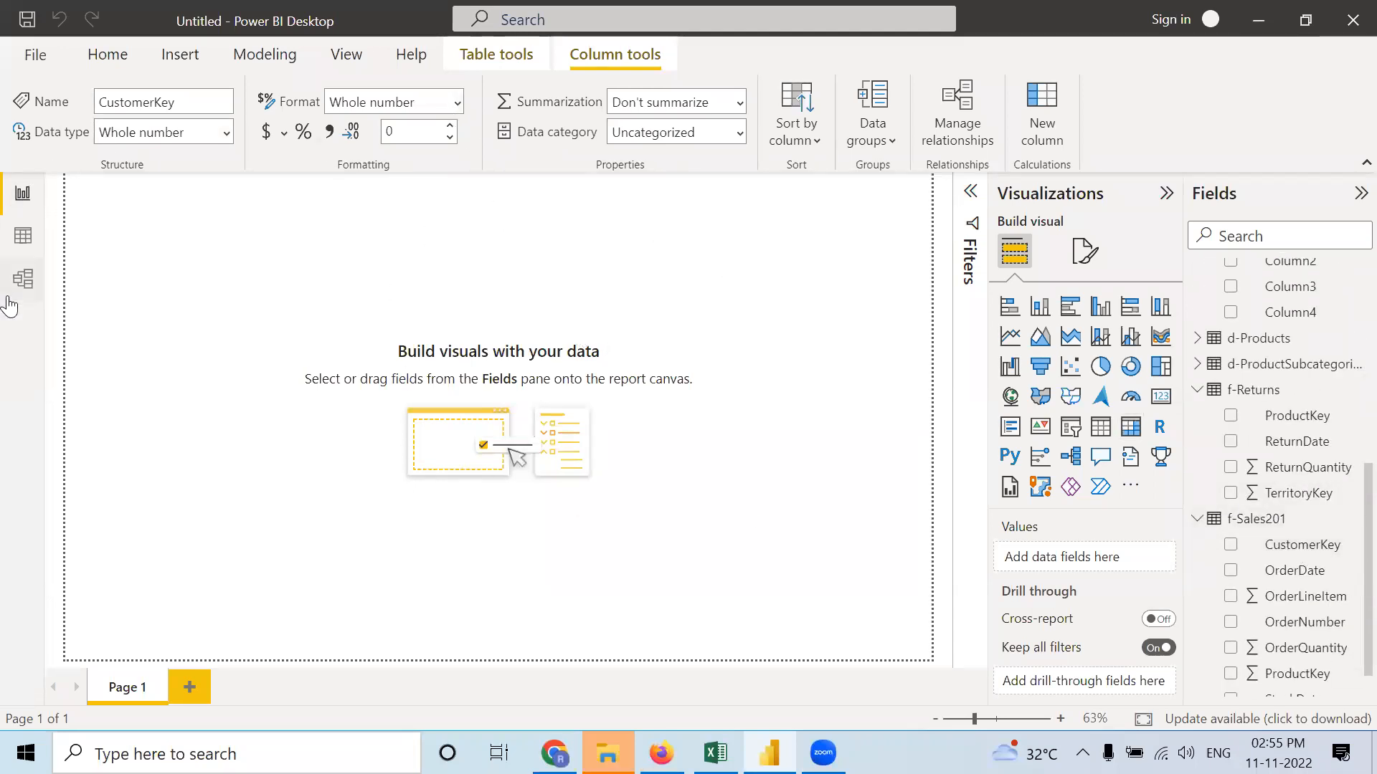
Step: Hide the CustomerKey field of f-Sales201 from report view, and check that table's field list in the report
{"action": "left_click", "coordinate": [23, 279]}
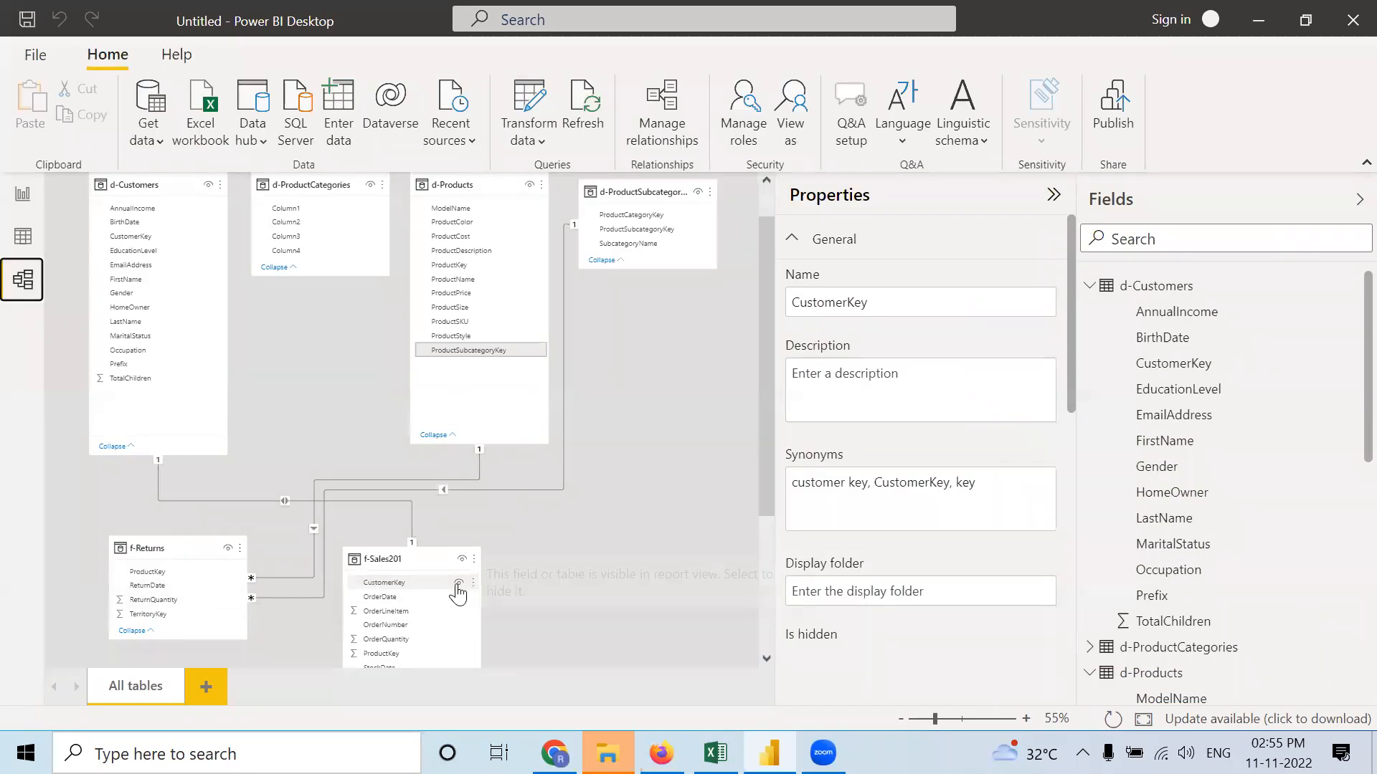
{"action": "left_click", "coordinate": [459, 583]}
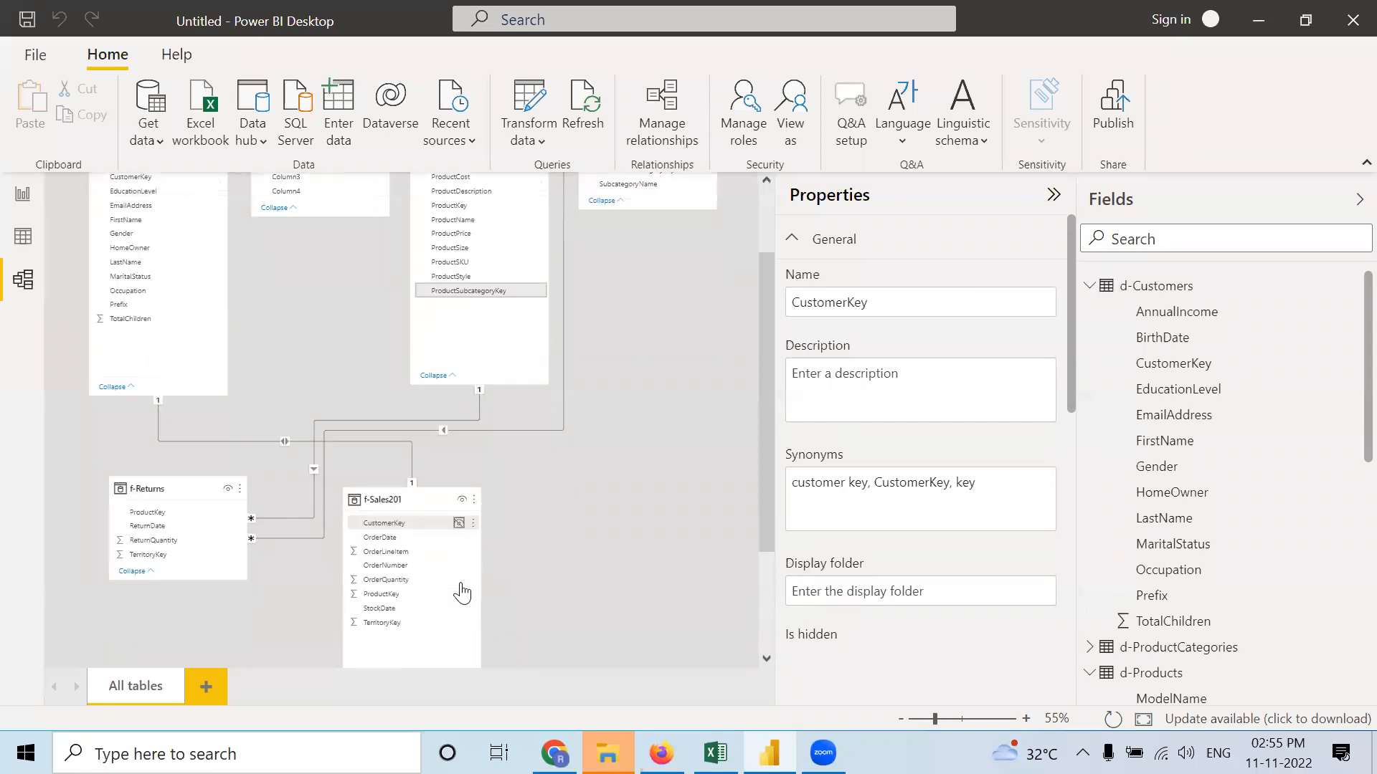
{"action": "left_click", "coordinate": [22, 194]}
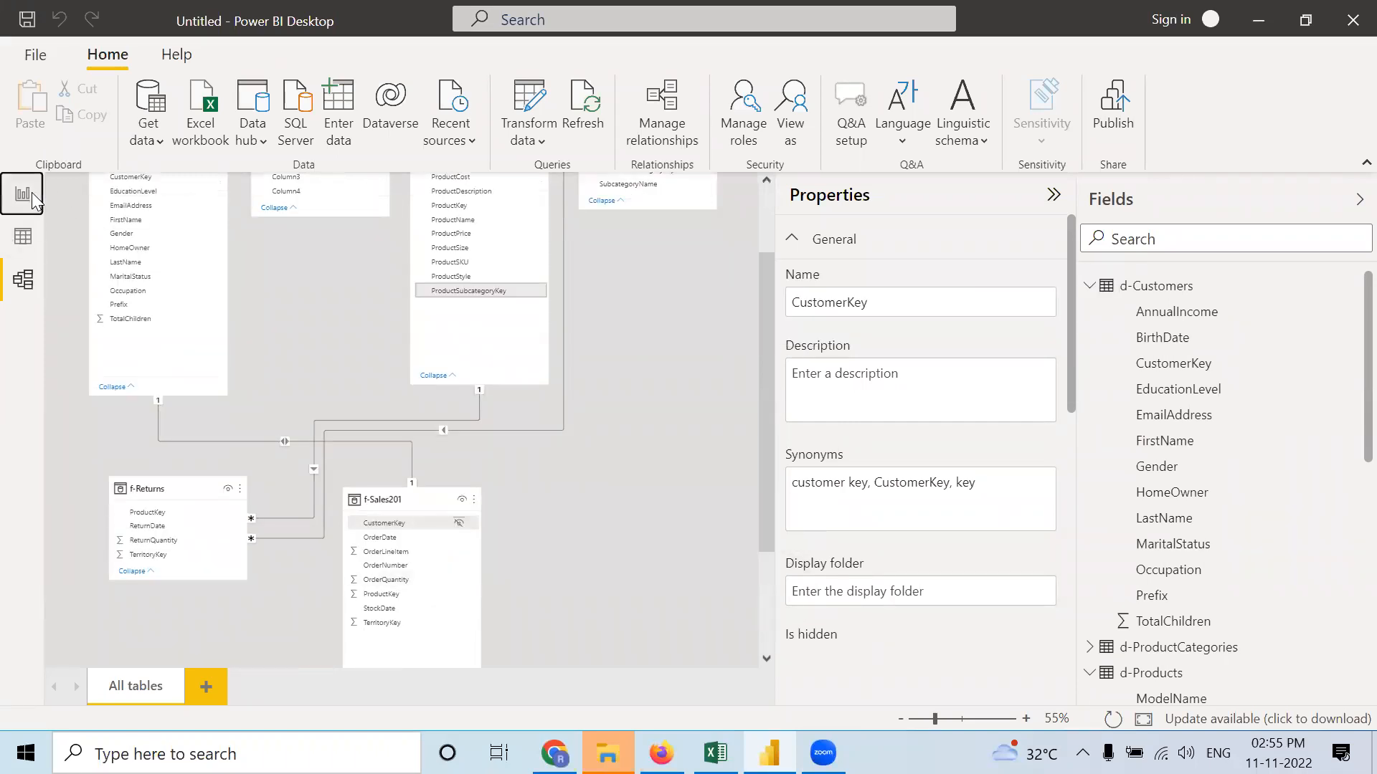
{"action": "scroll", "coordinate": [1309, 661], "scroll_direction": "down", "scroll_amount": 1}
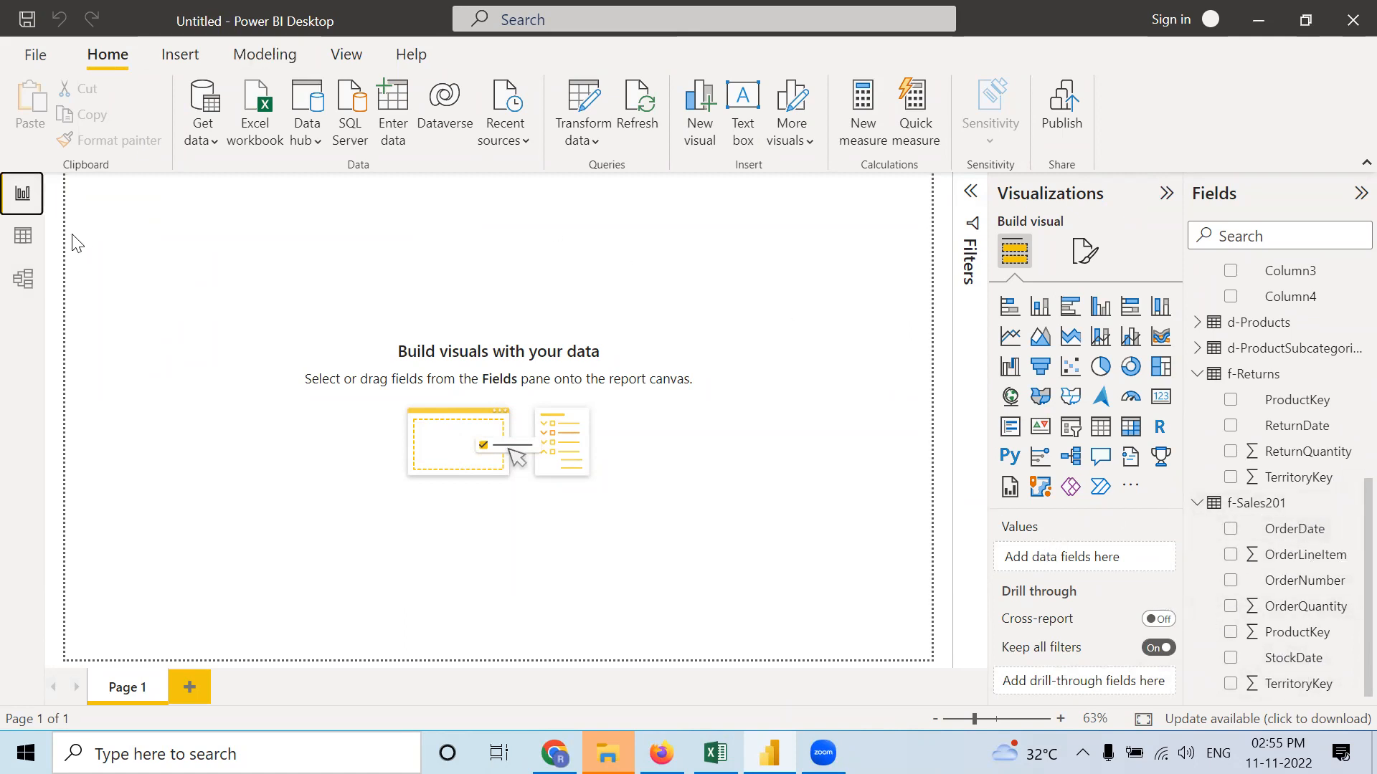
Step: Hide the ProductKey field of f-Returns from report view in the model, and select CustomerKey in d-Customers
{"action": "left_click", "coordinate": [26, 284]}
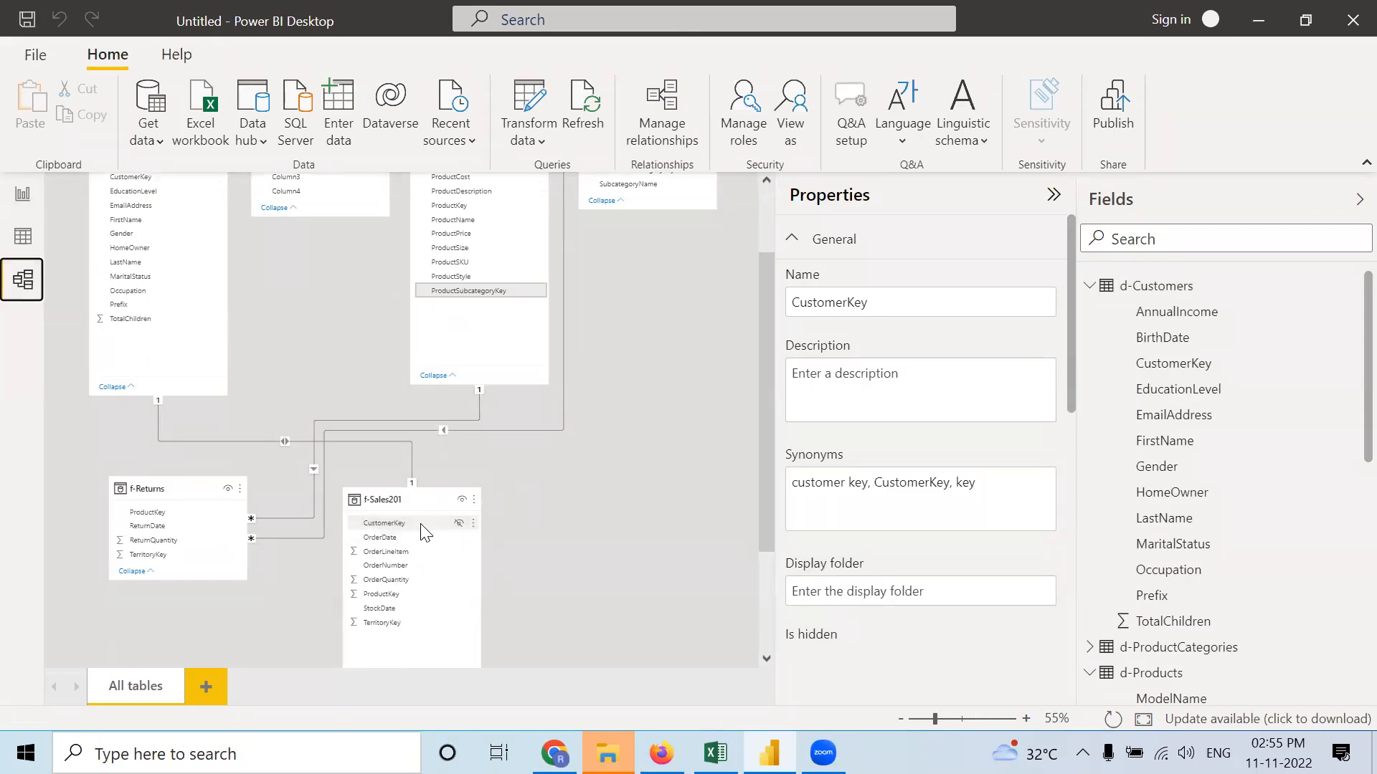
{"action": "left_click", "coordinate": [190, 516]}
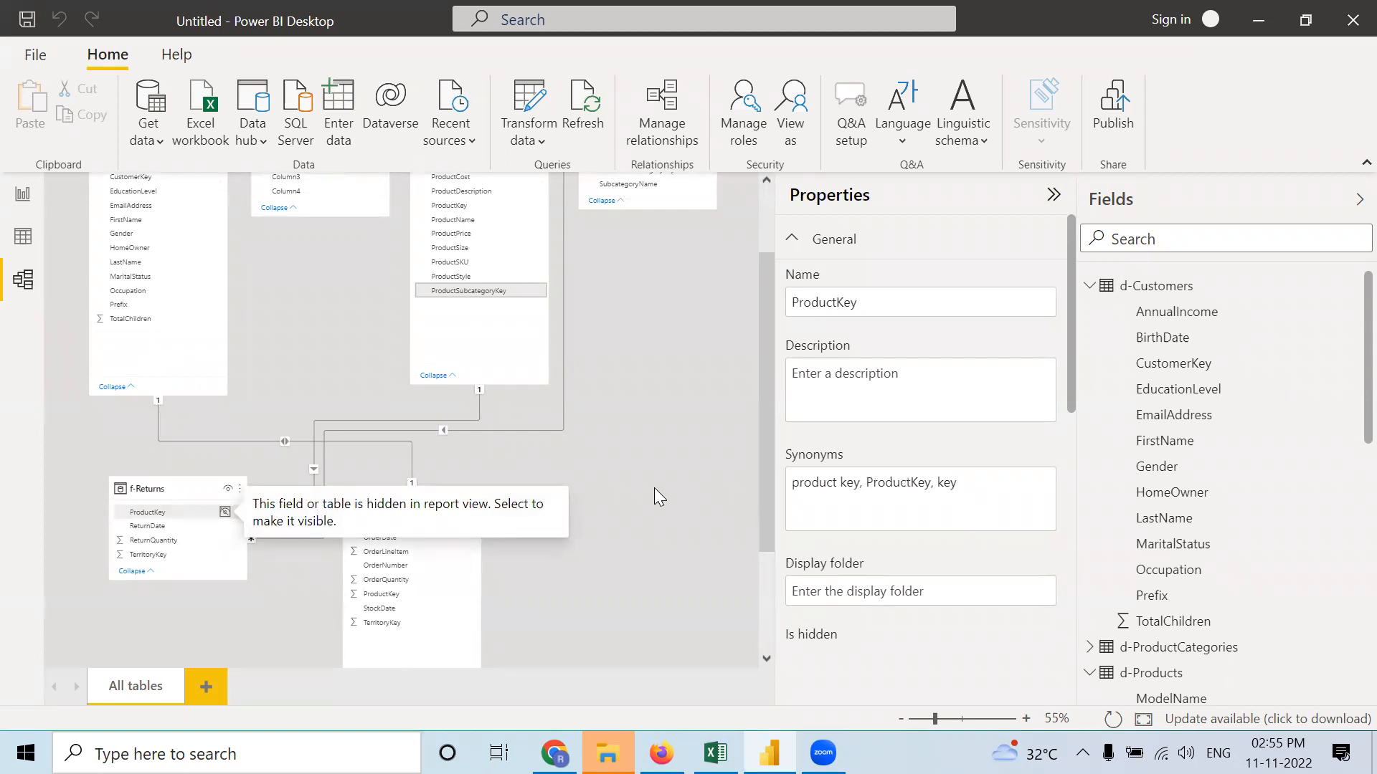
{"action": "left_click", "coordinate": [661, 471]}
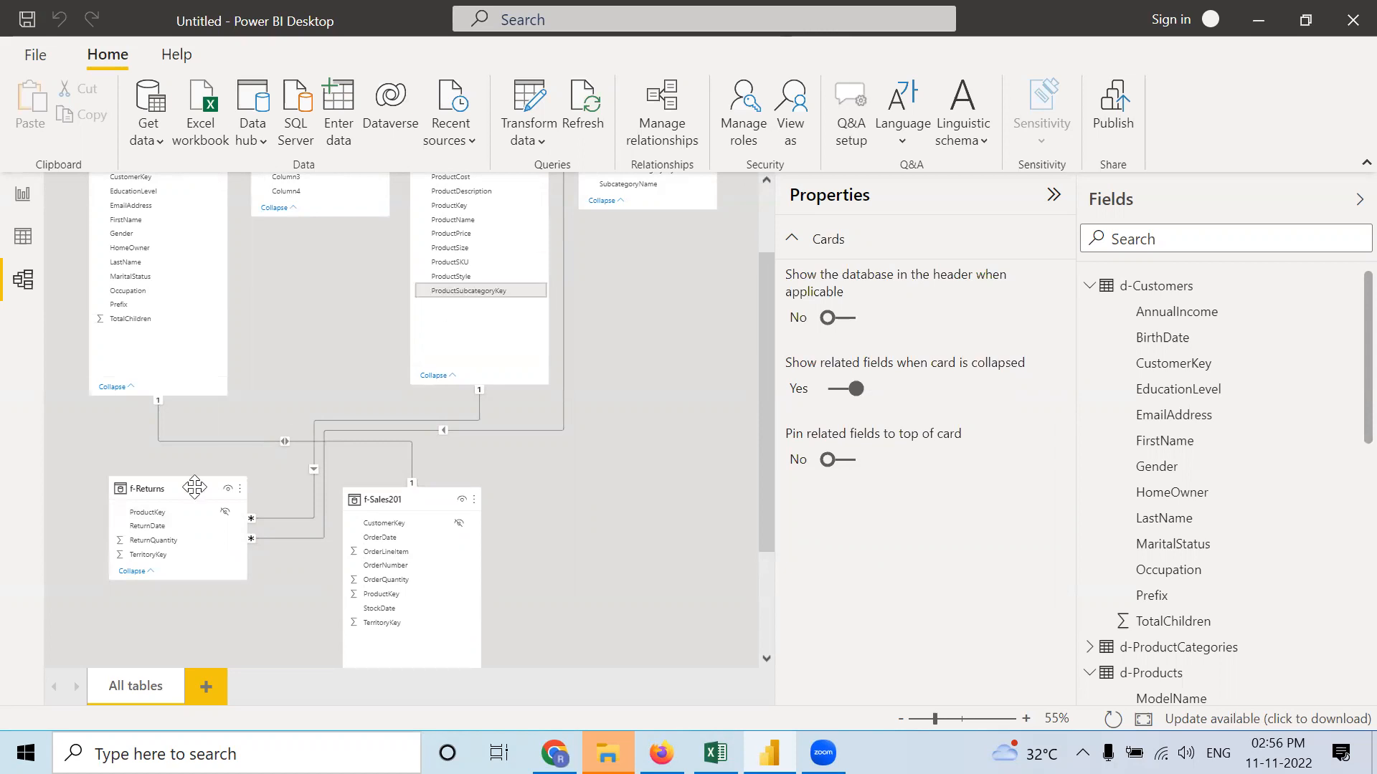
{"action": "scroll", "coordinate": [123, 264], "scroll_direction": "up", "scroll_amount": 1}
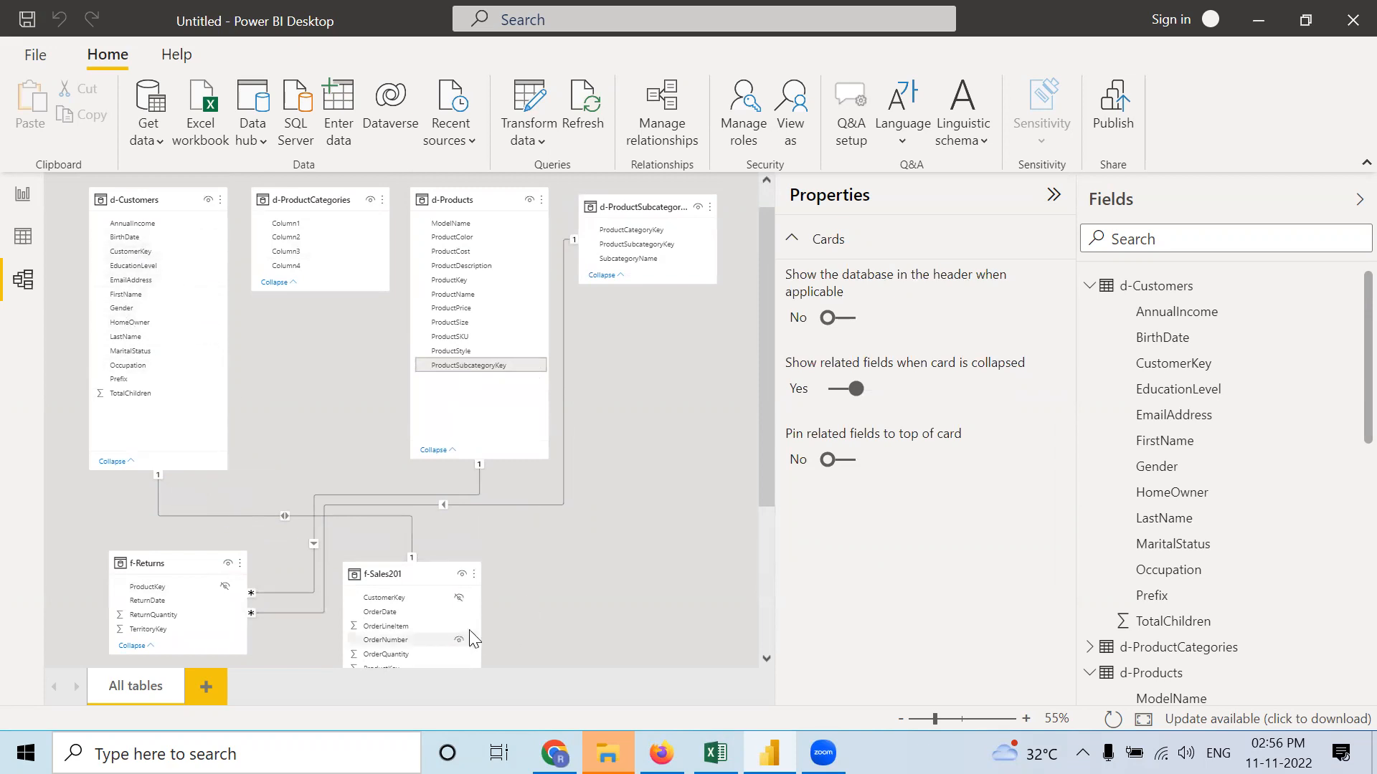
{"action": "left_click", "coordinate": [125, 255]}
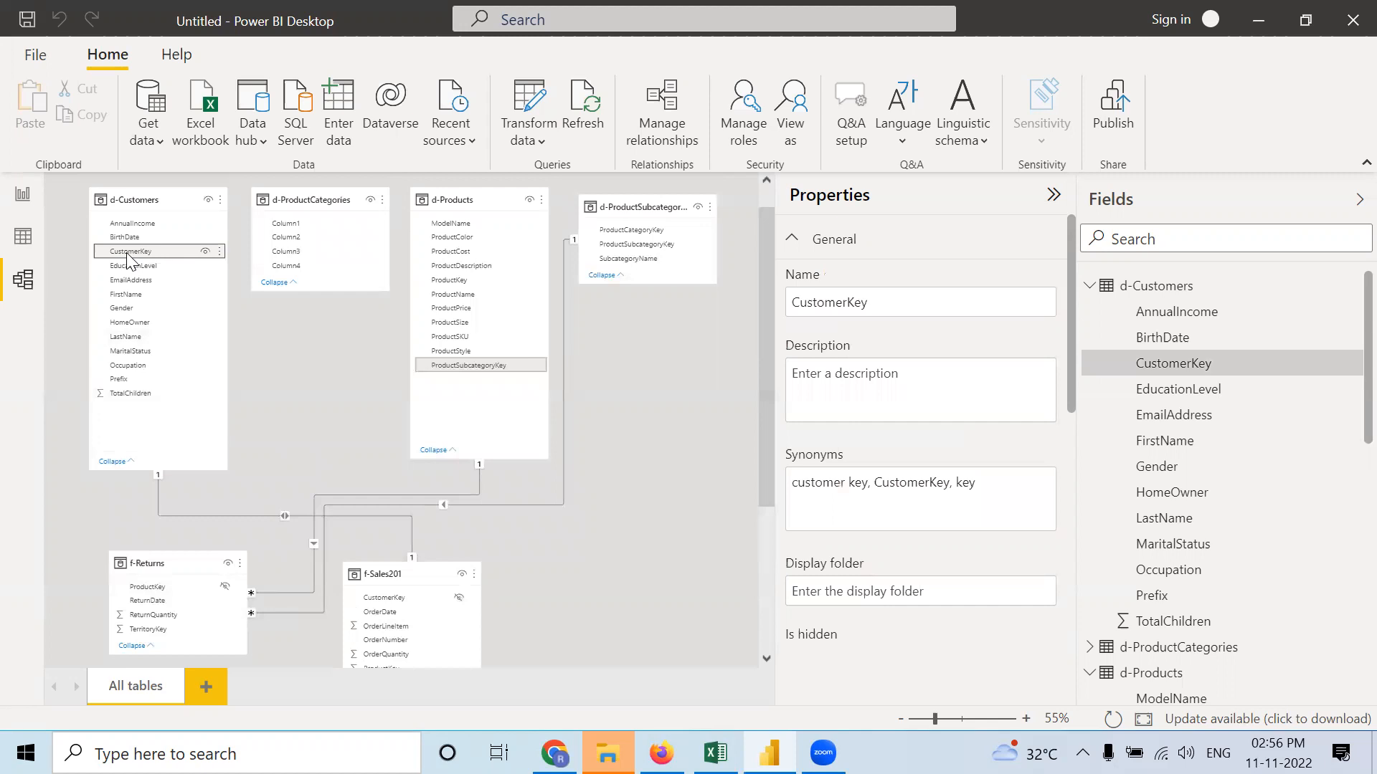